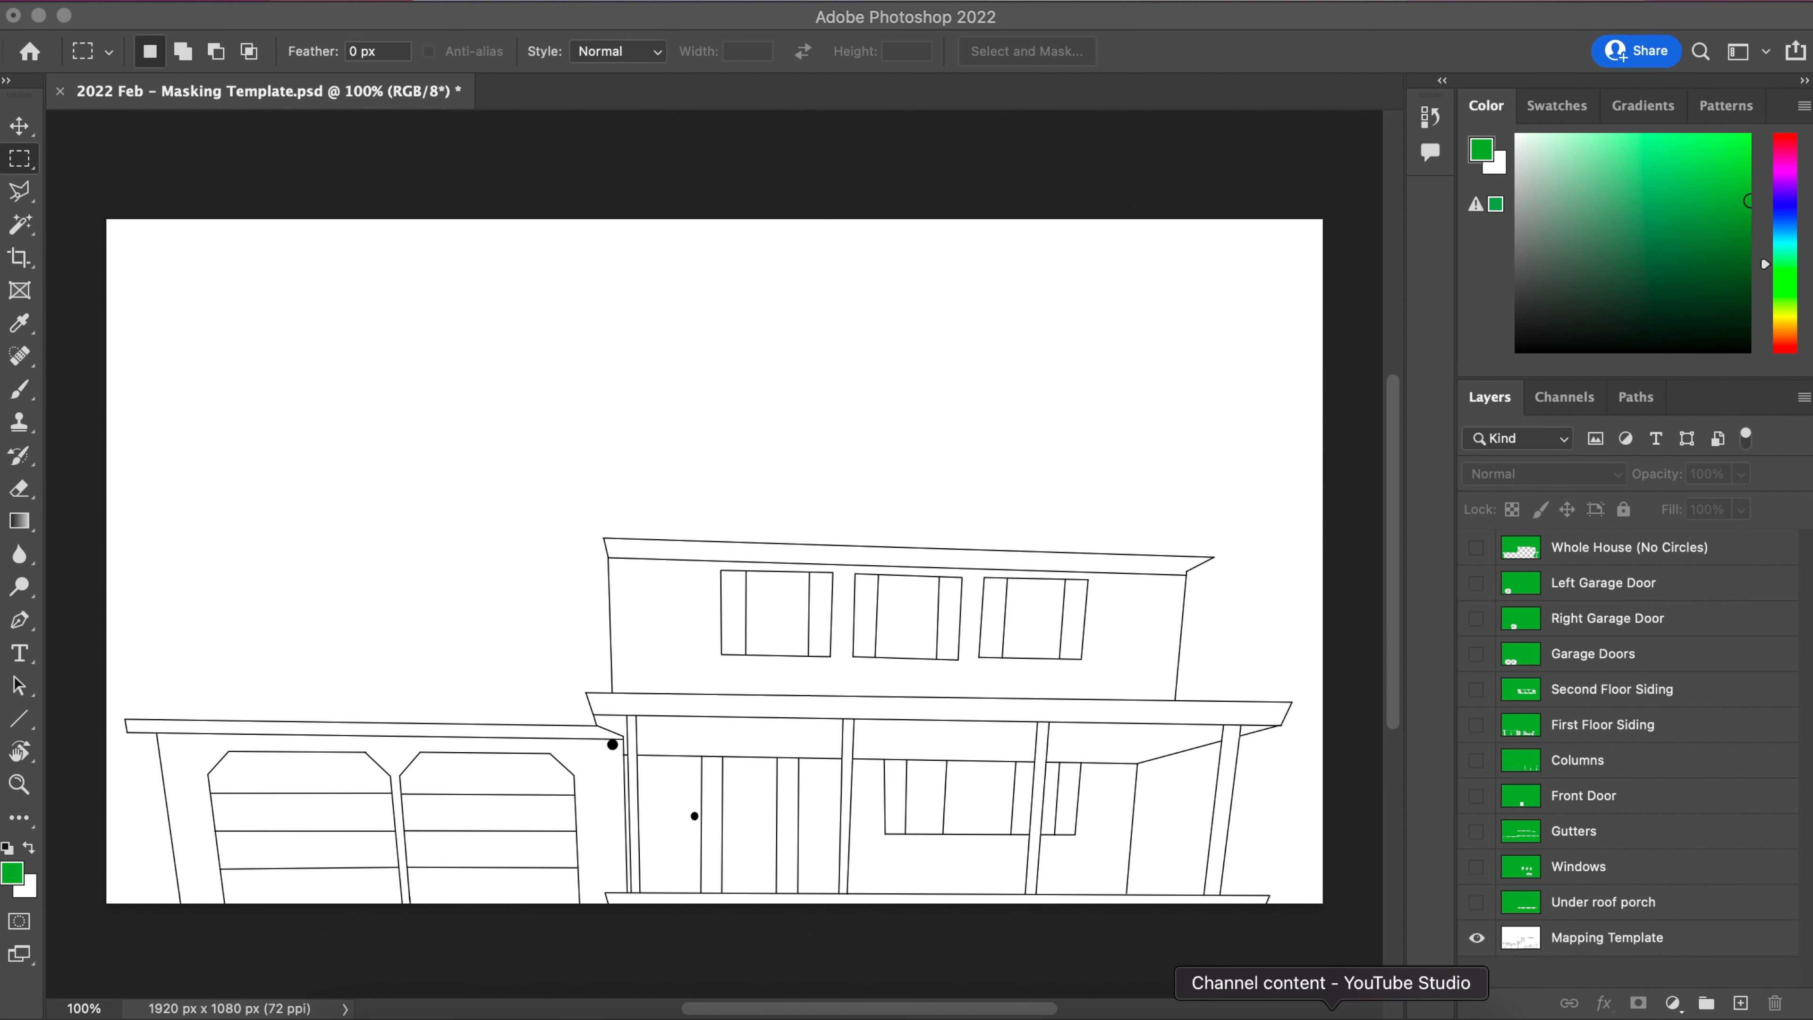
Step: Show the GIMP website and the open GIMP window, and return to the masking template in Photoshop
click(1401, 1013)
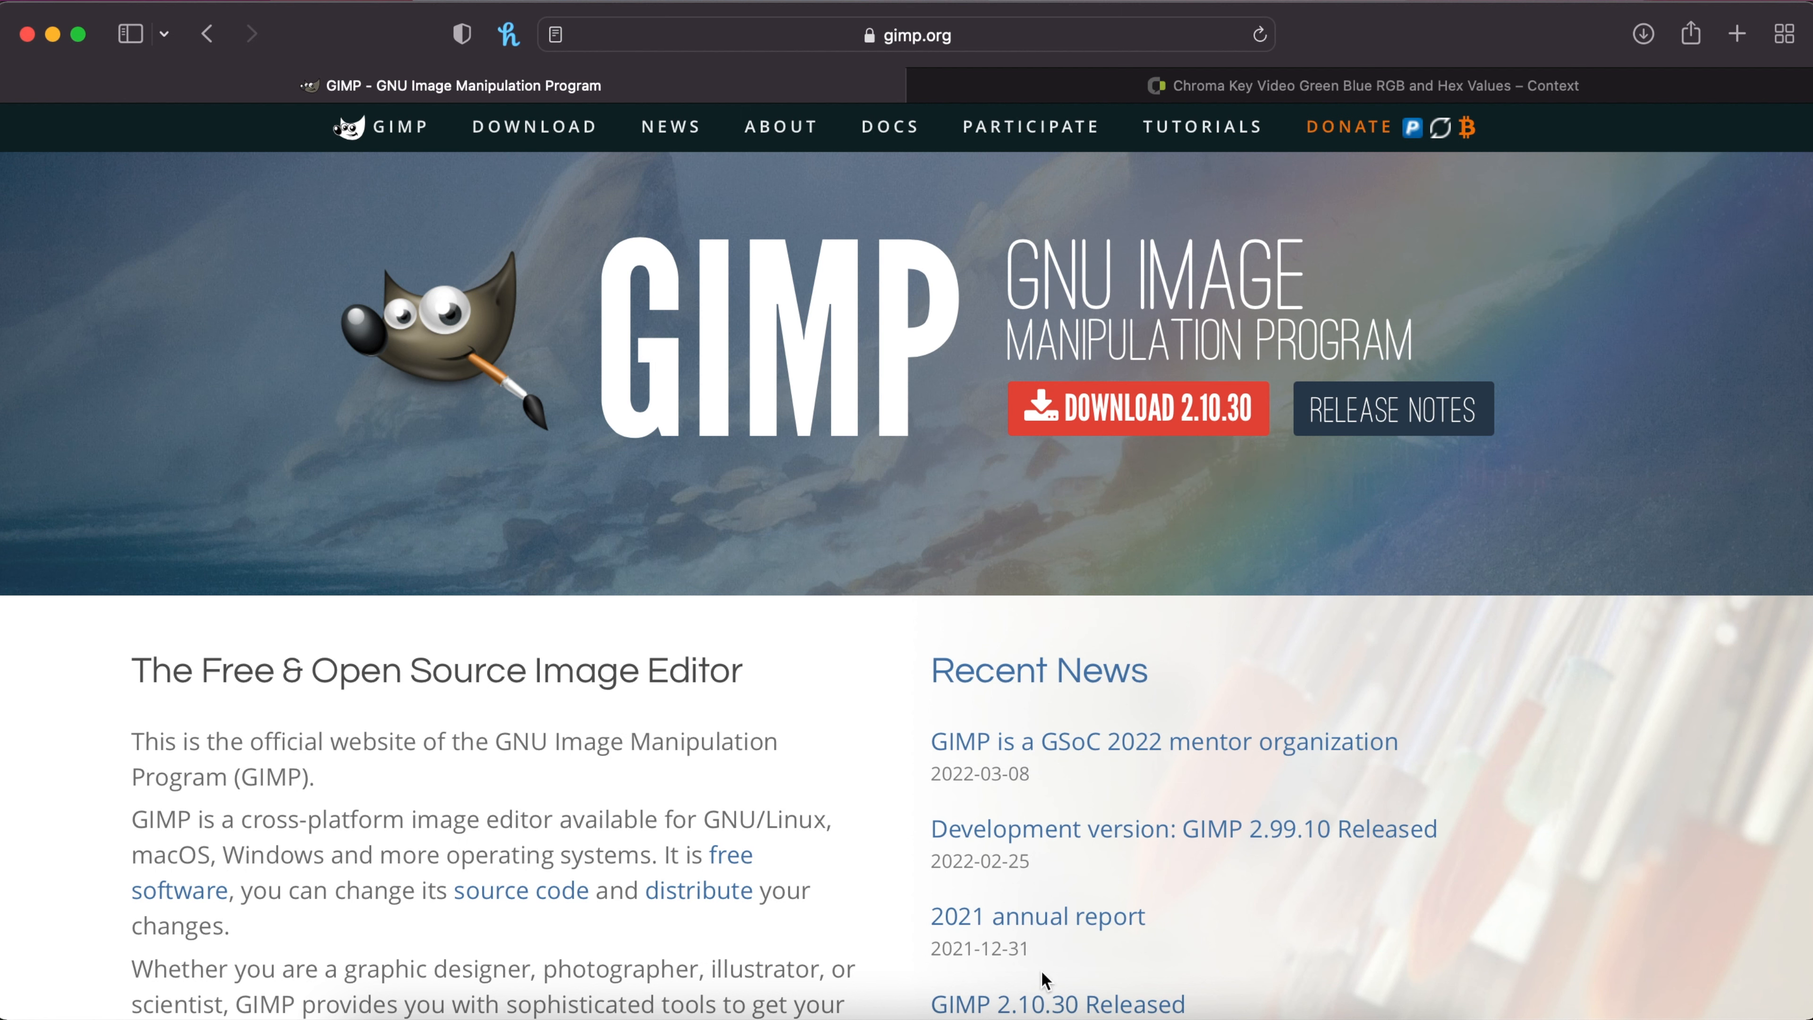
click(993, 1017)
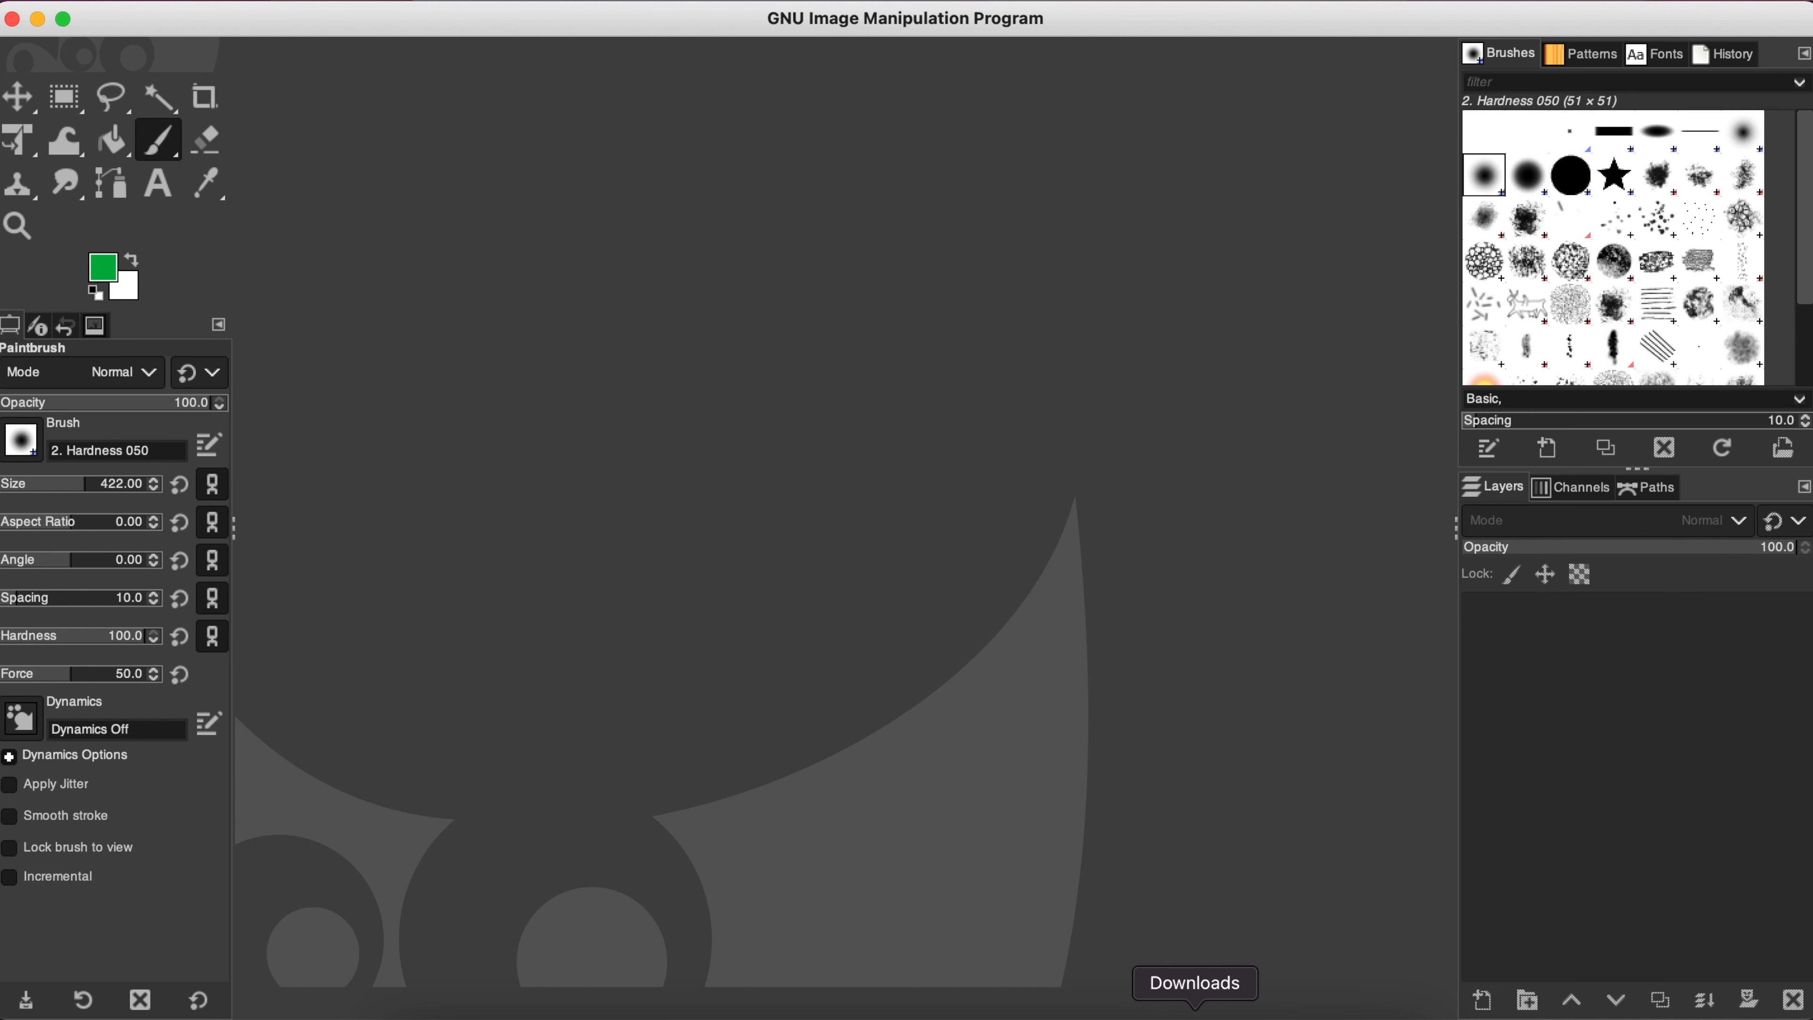
click(1095, 1012)
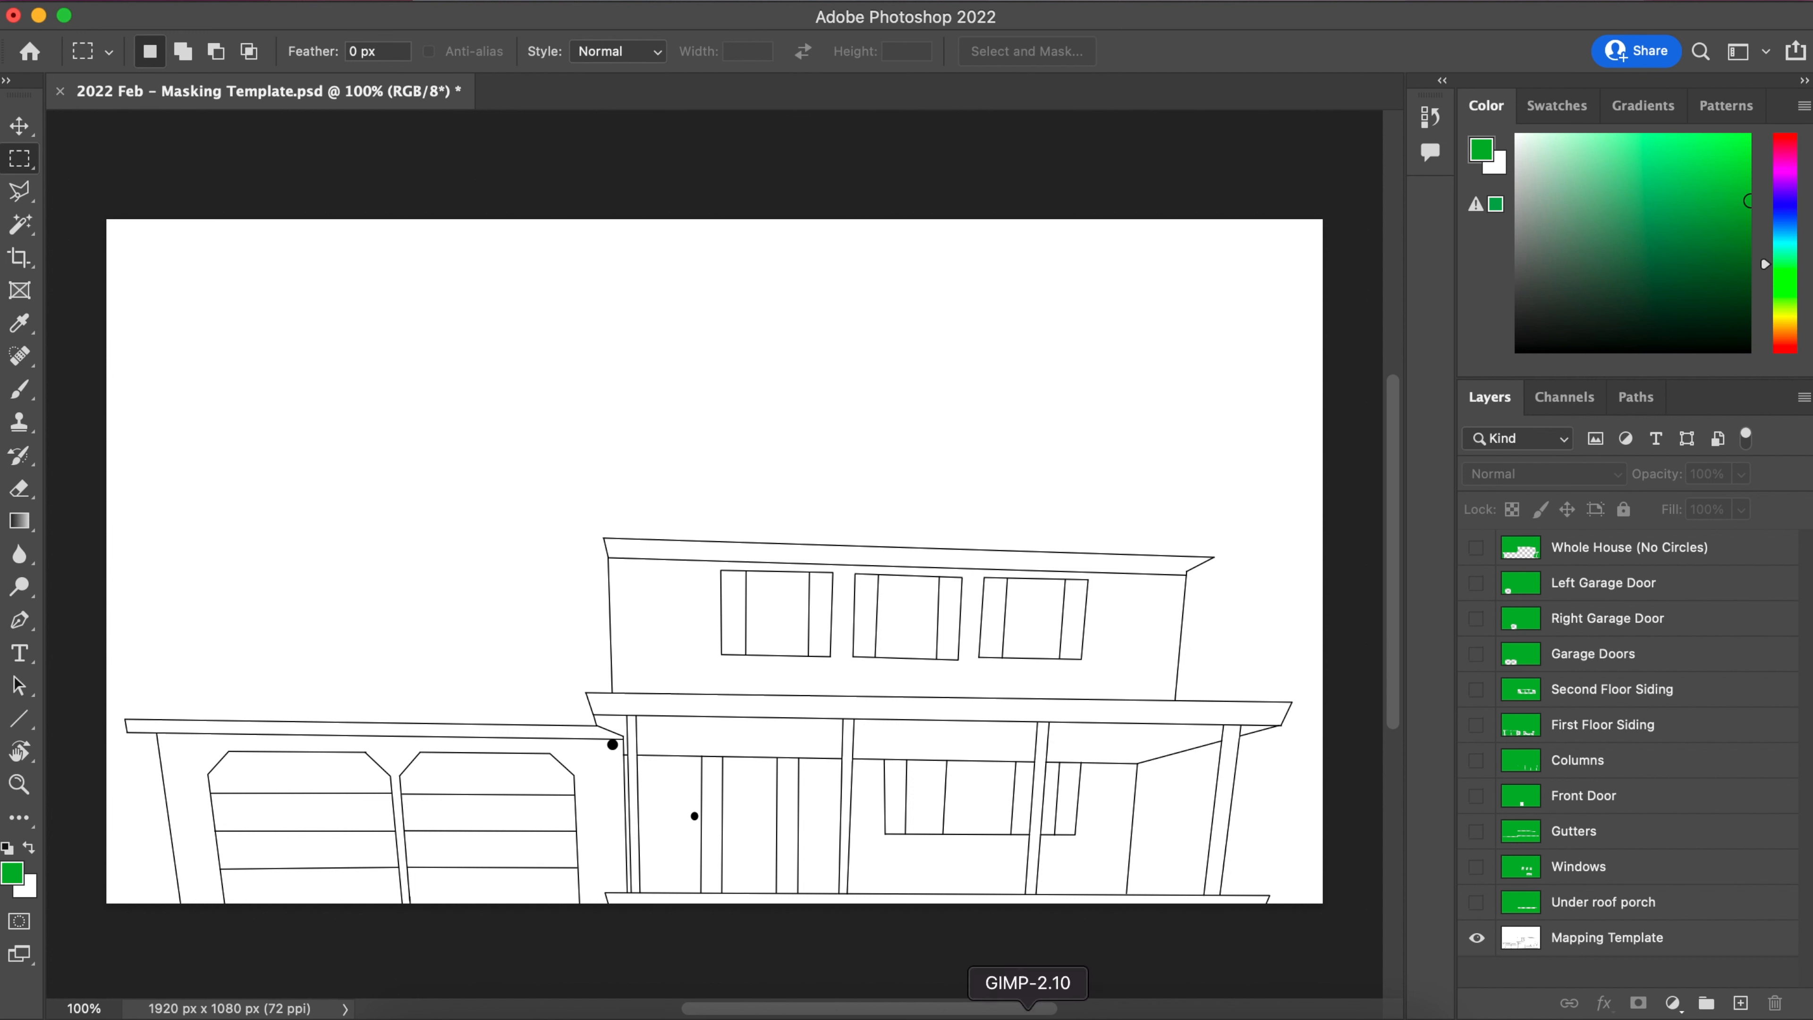
Step: Switch to GIMP and import 2022 FEB - House Mapping Template No Rings.001.png, converting it to the GIMP built-in sRGB profile
click(1028, 1010)
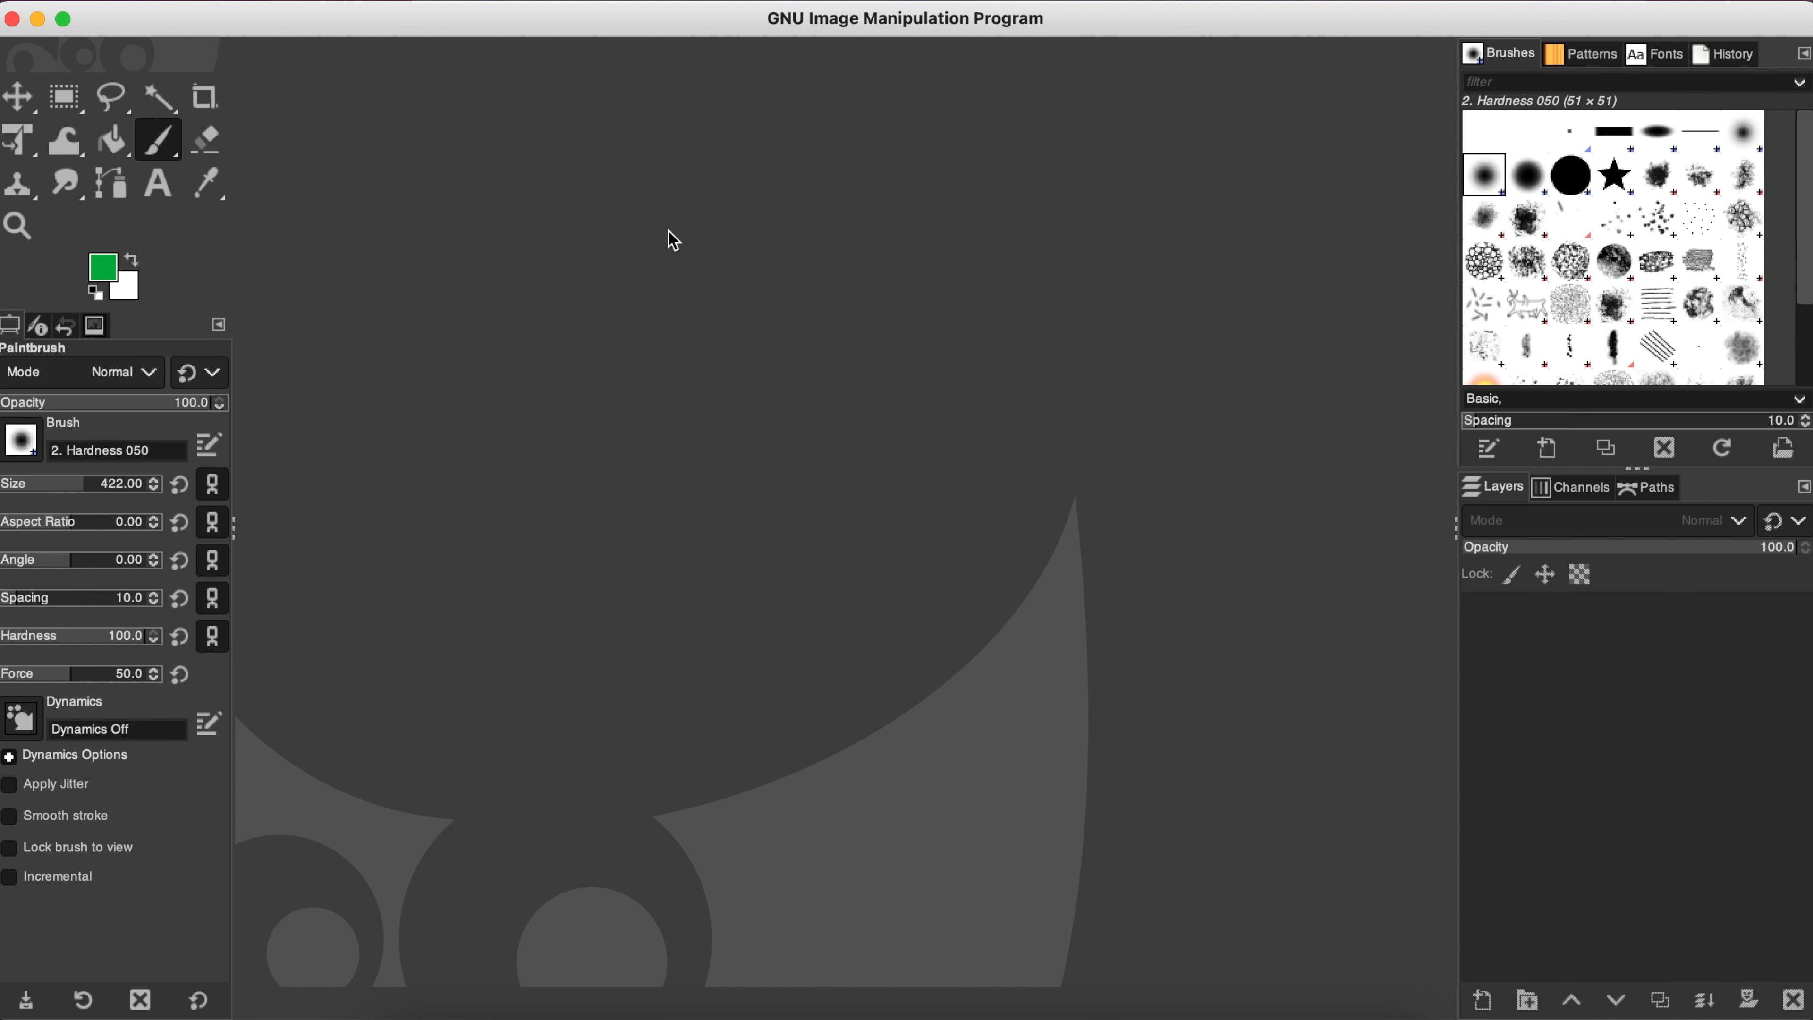
drag(1413, 996, 885, 457)
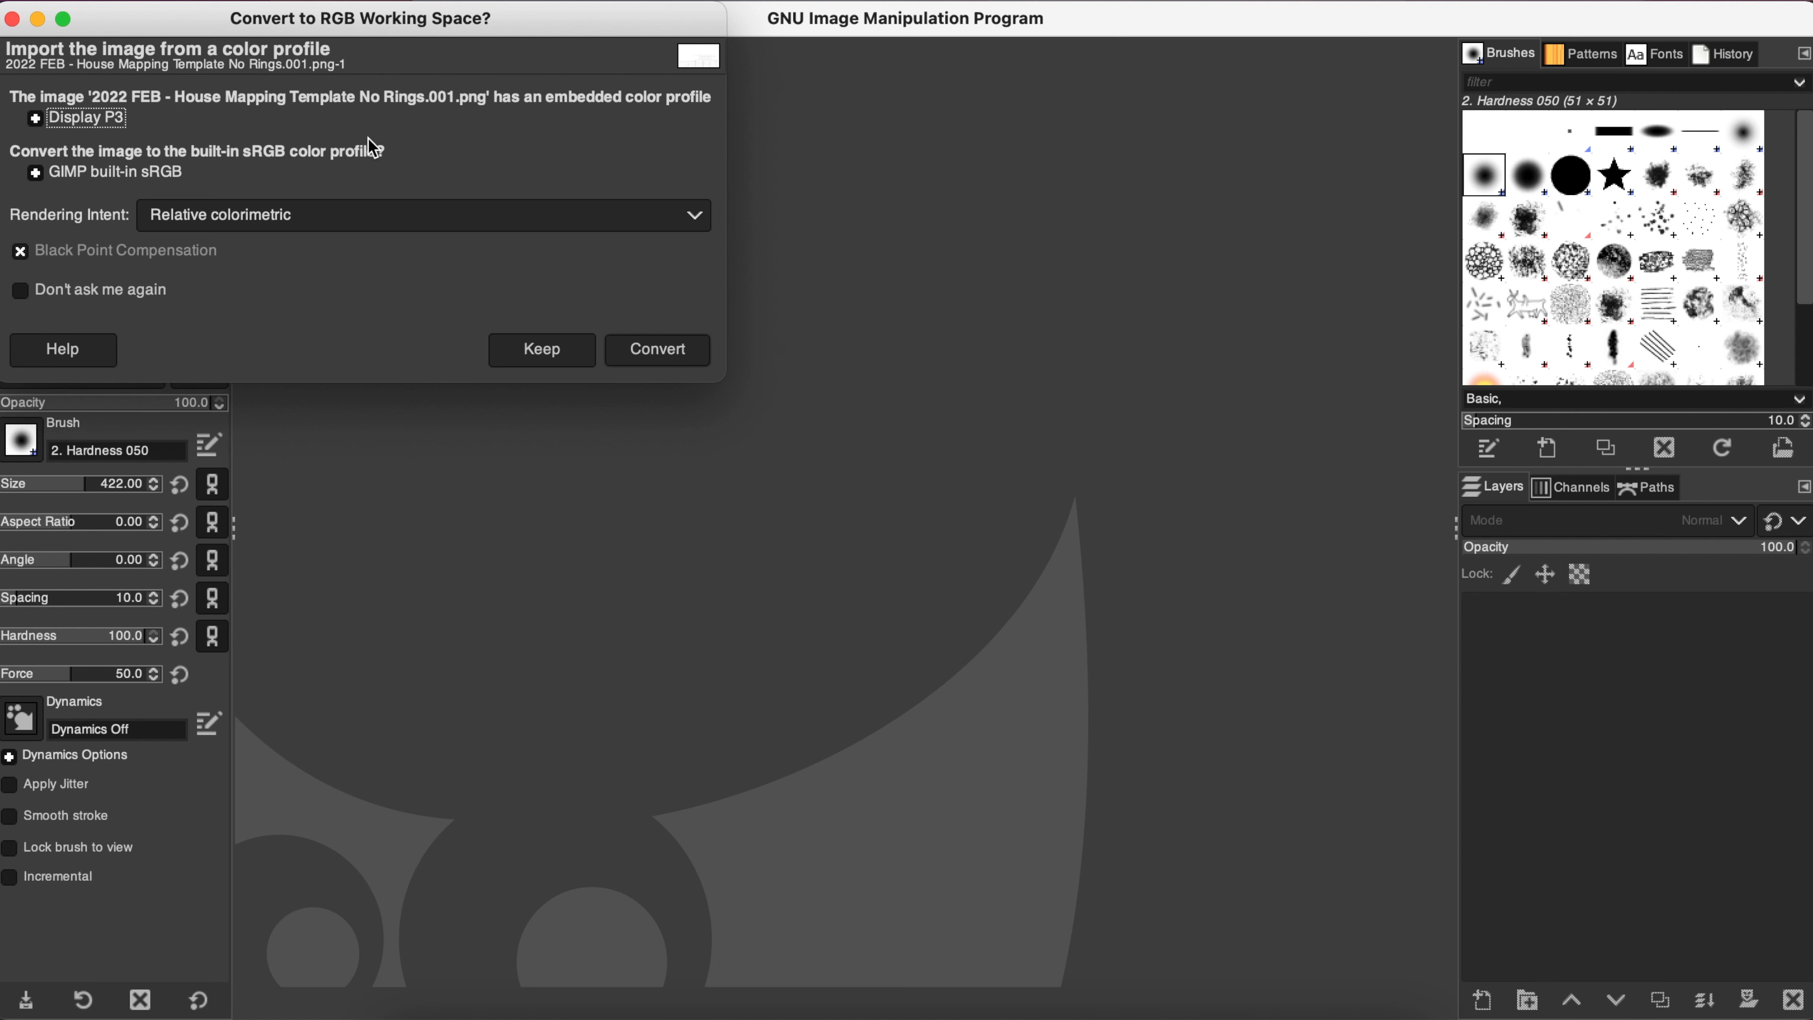
click(678, 353)
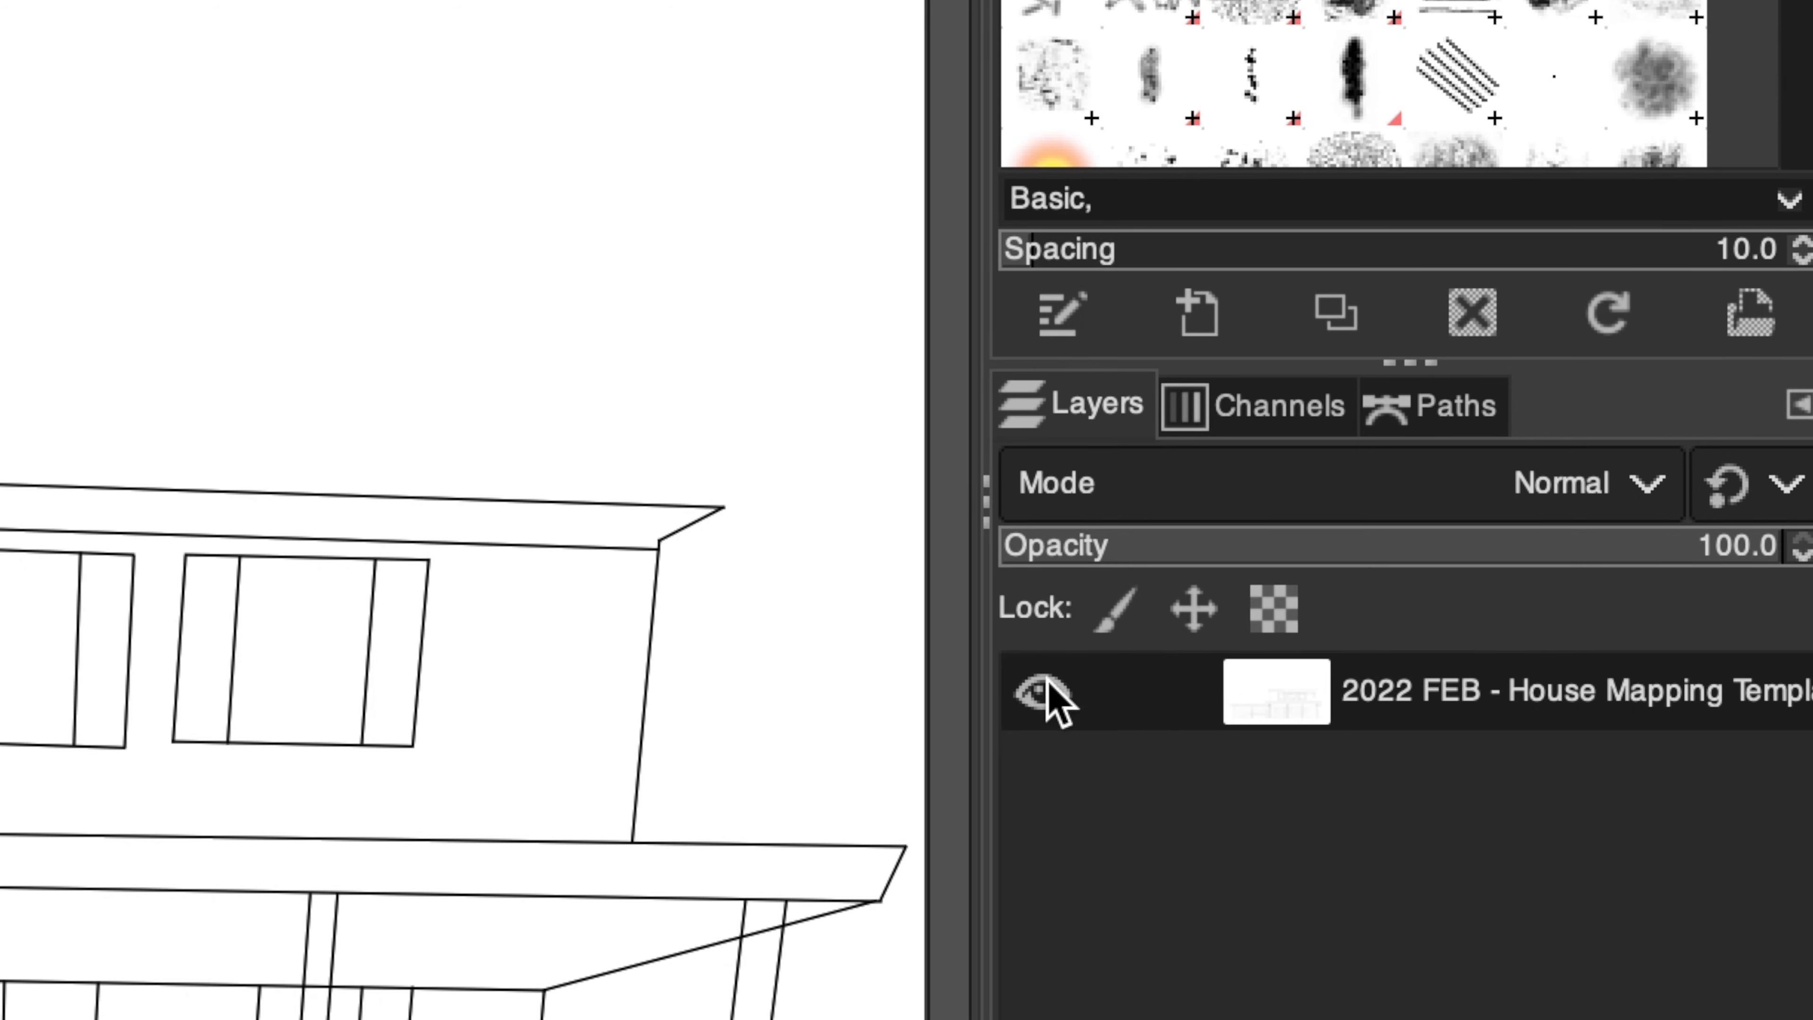
Step: Toggle the imported template layer's visibility, and compare by switching to Photoshop and toggling the Mapping Template layer there
click(1042, 693)
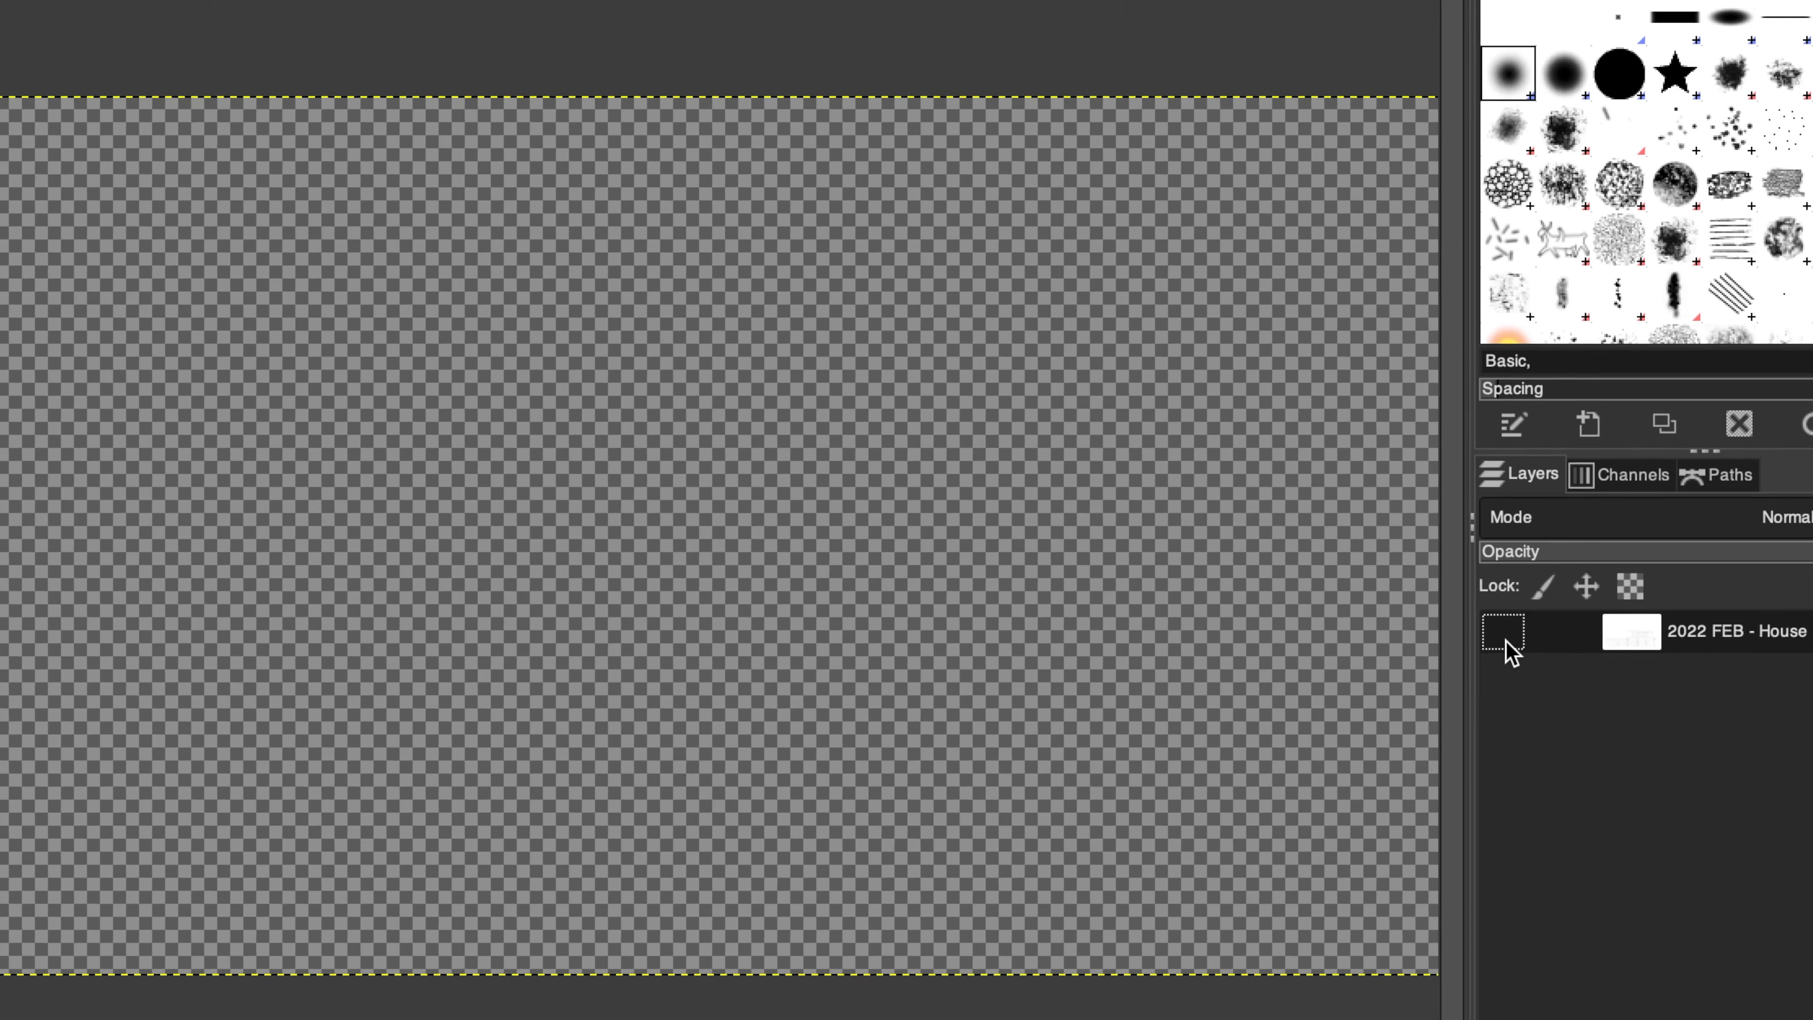
click(1505, 640)
click(1093, 1016)
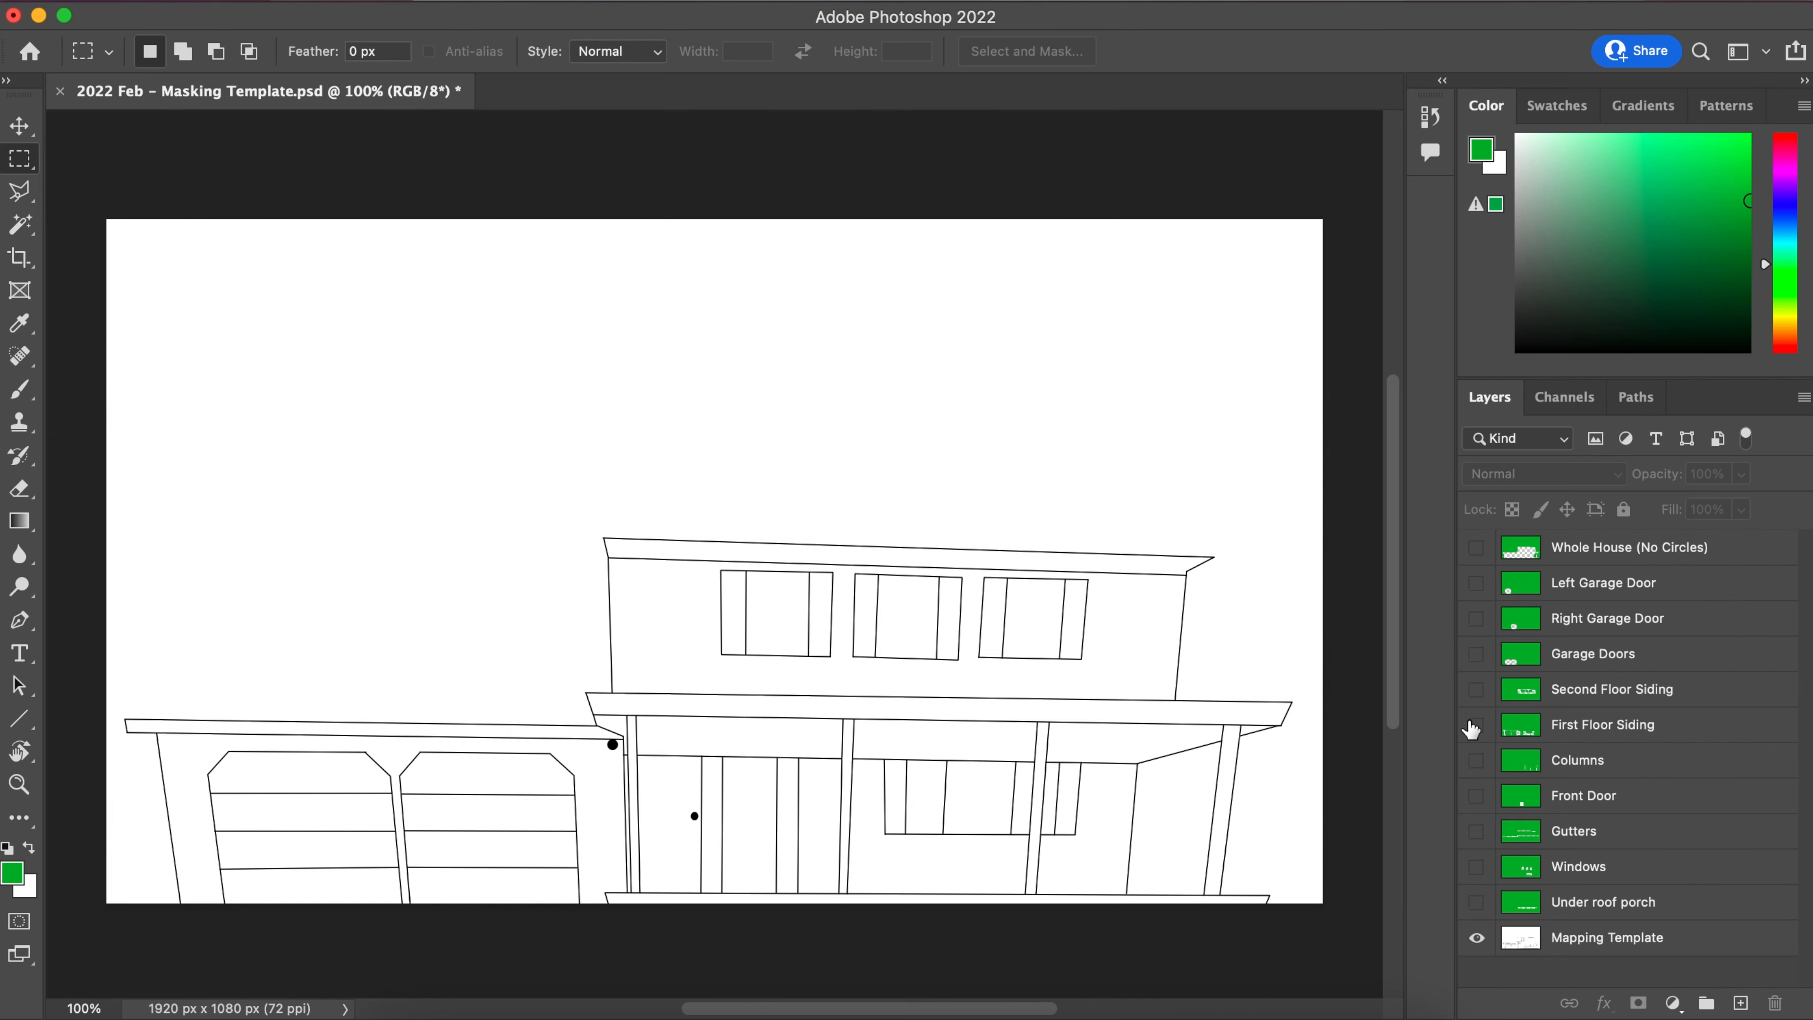
click(1477, 944)
click(1477, 944)
click(1477, 944)
click(1477, 944)
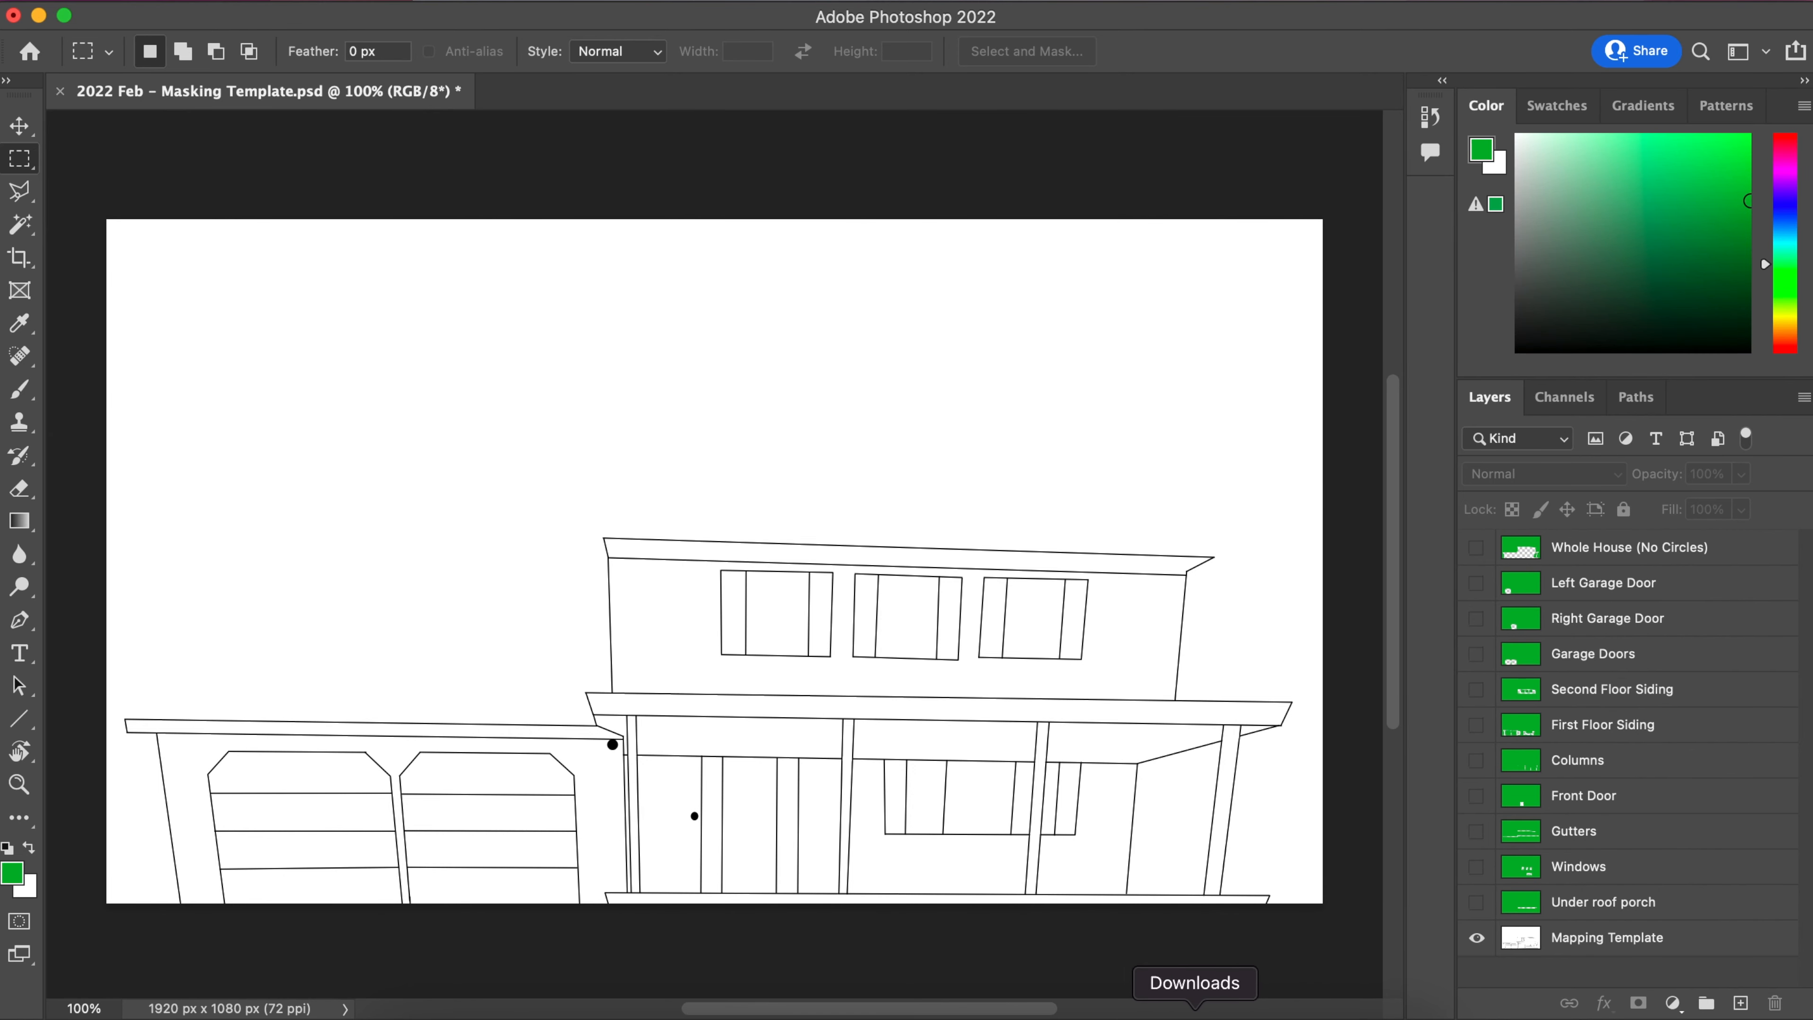
Step: Switch back to GIMP and toggle the house template layer off and on to check what it holds
click(1028, 1014)
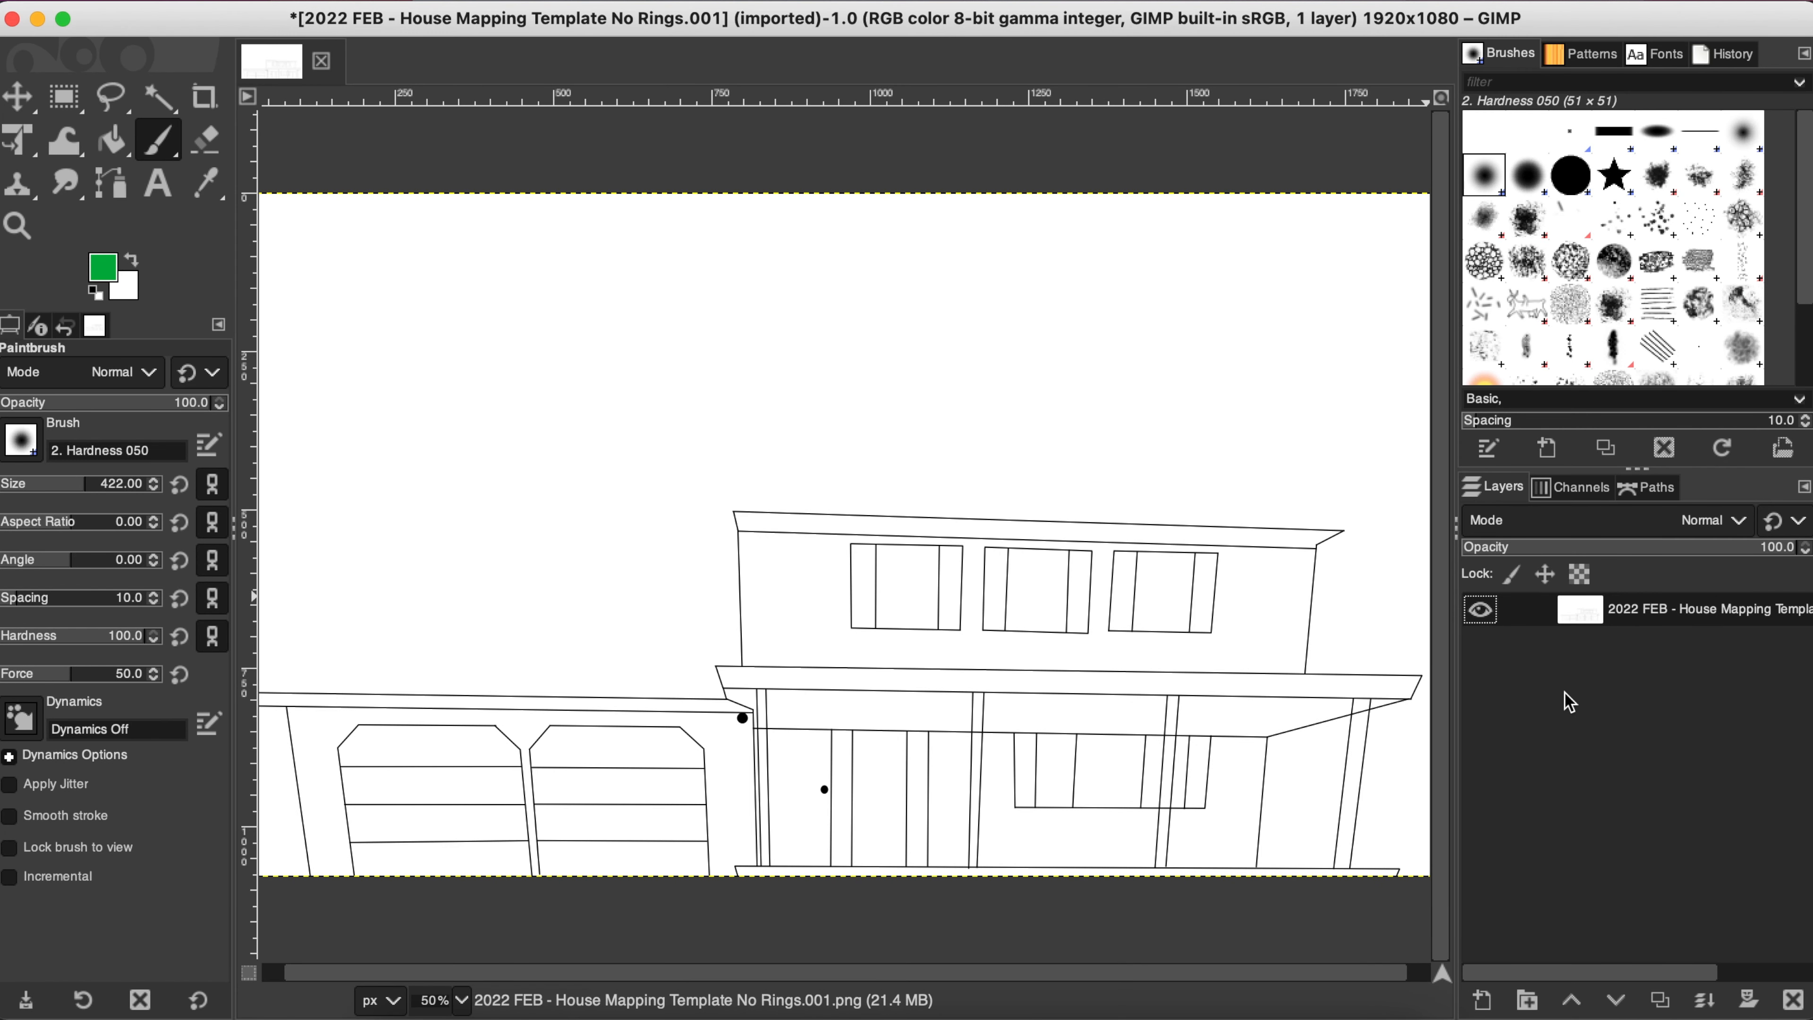
click(1482, 619)
click(1482, 619)
click(1482, 618)
click(1481, 618)
click(1482, 619)
click(1482, 618)
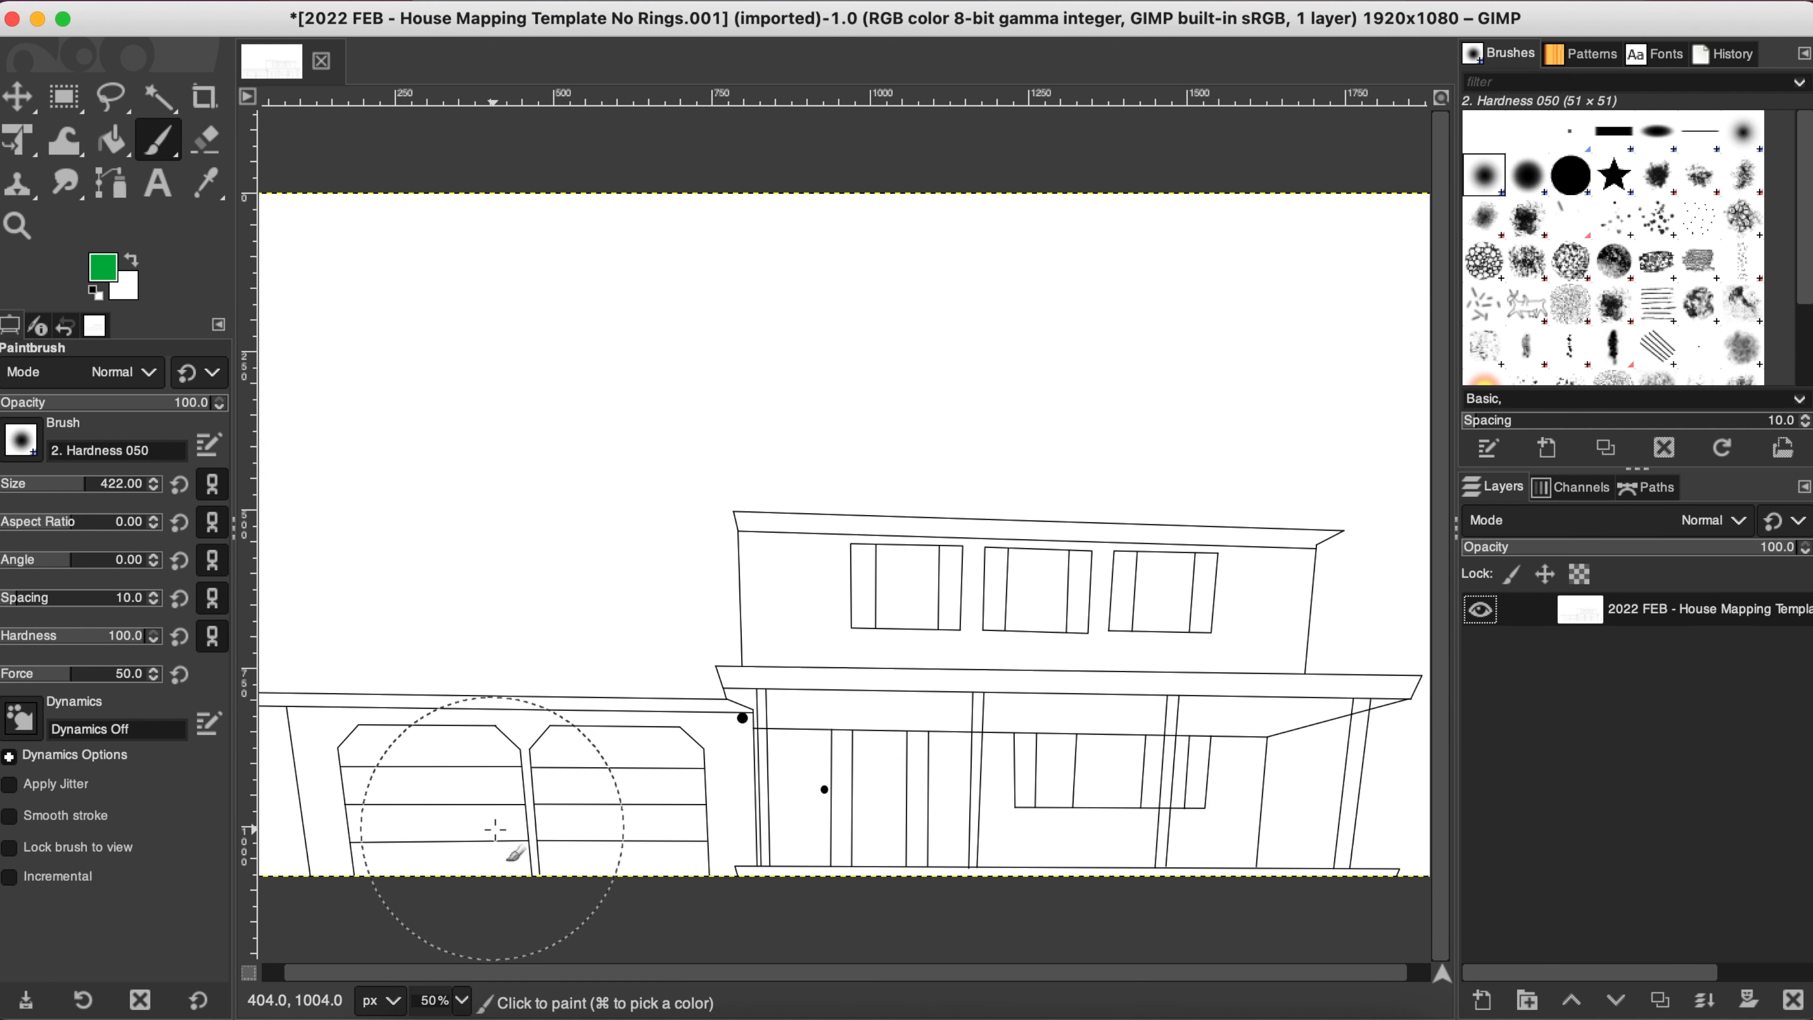
Step: Set the canvas zoom to 45% to fit the whole house template in view
scroll(941, 638, right, 2)
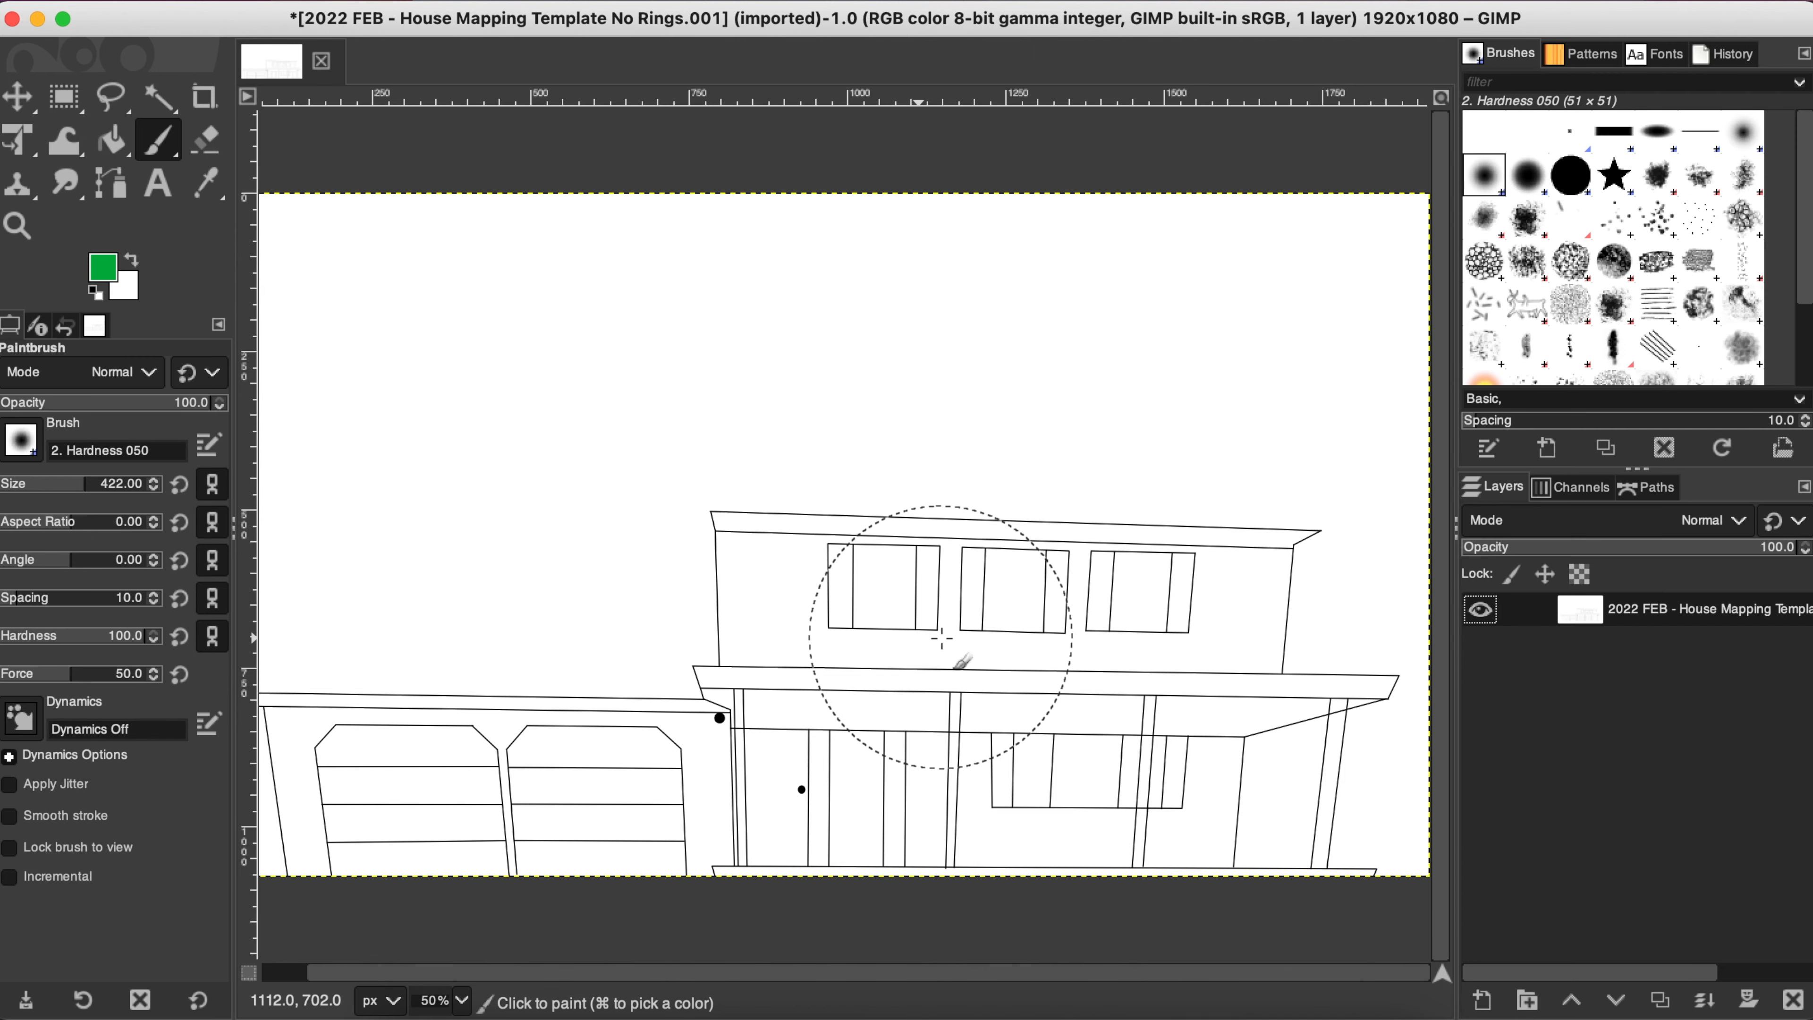
scroll(956, 647, left, 3)
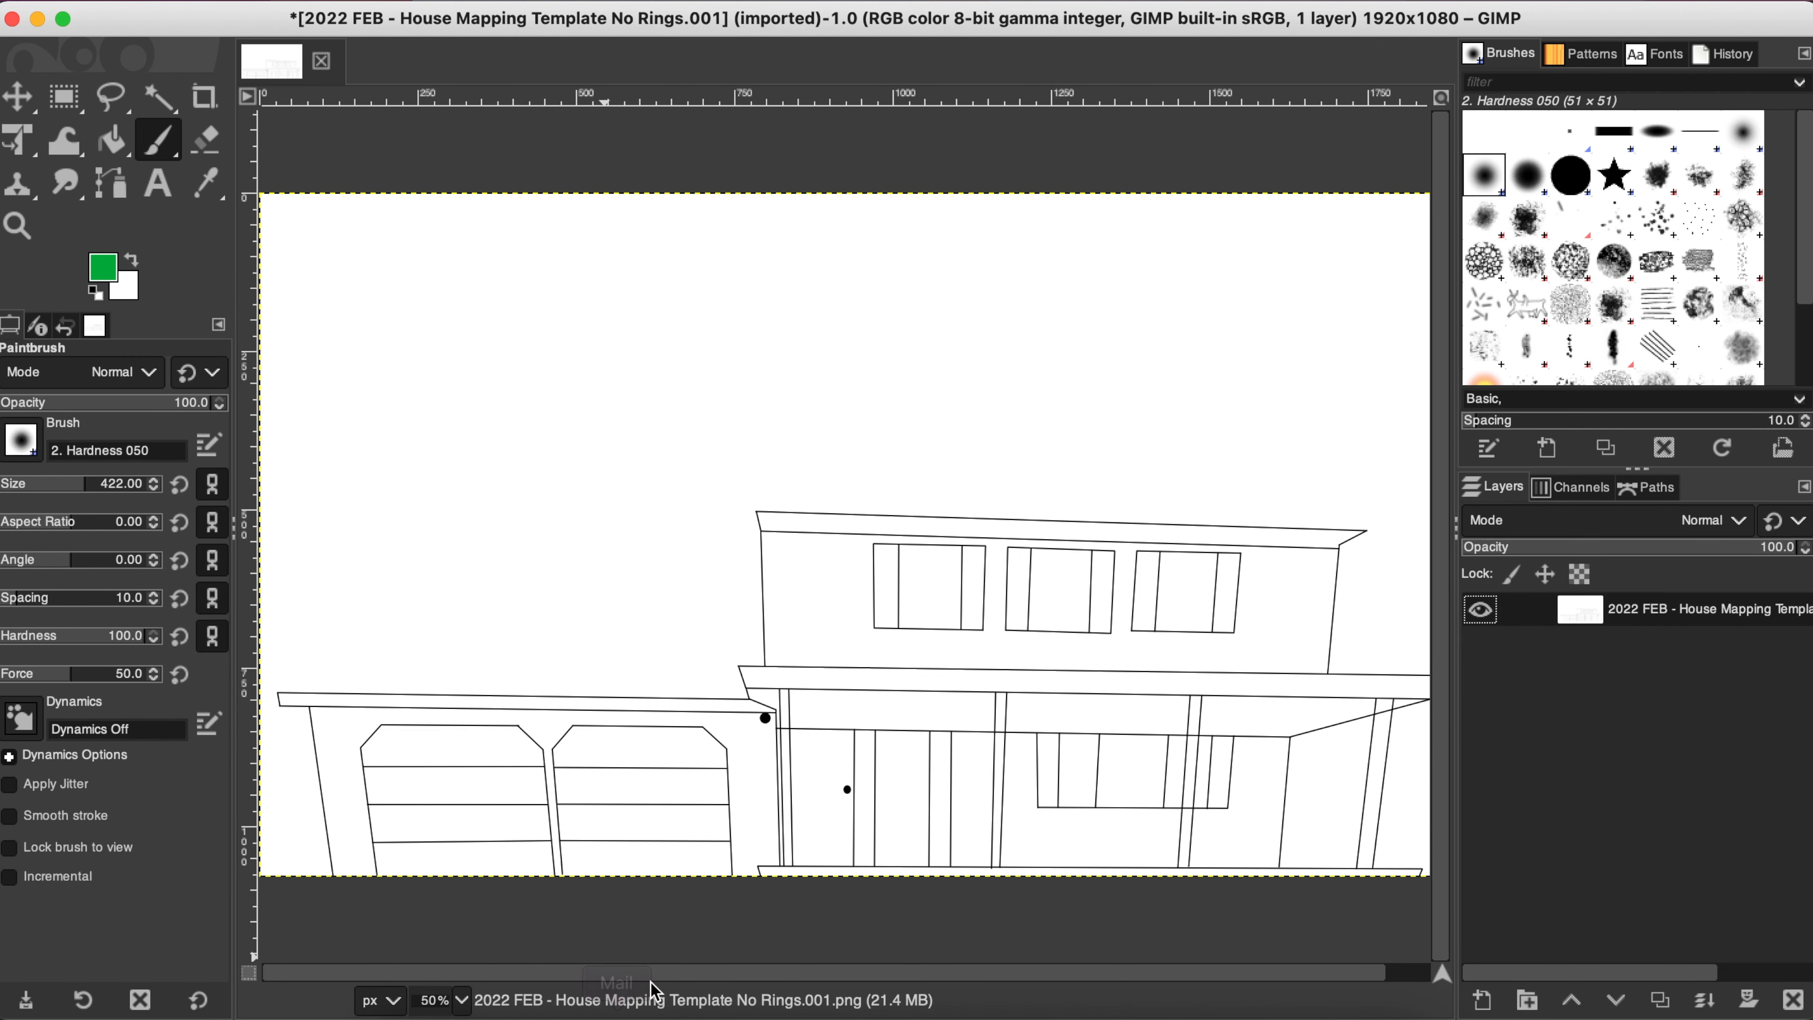
mouse_move(658, 977)
mouse_down()
mouse_move(803, 975)
mouse_move(576, 965)
mouse_move(768, 973)
mouse_move(667, 982)
mouse_up()
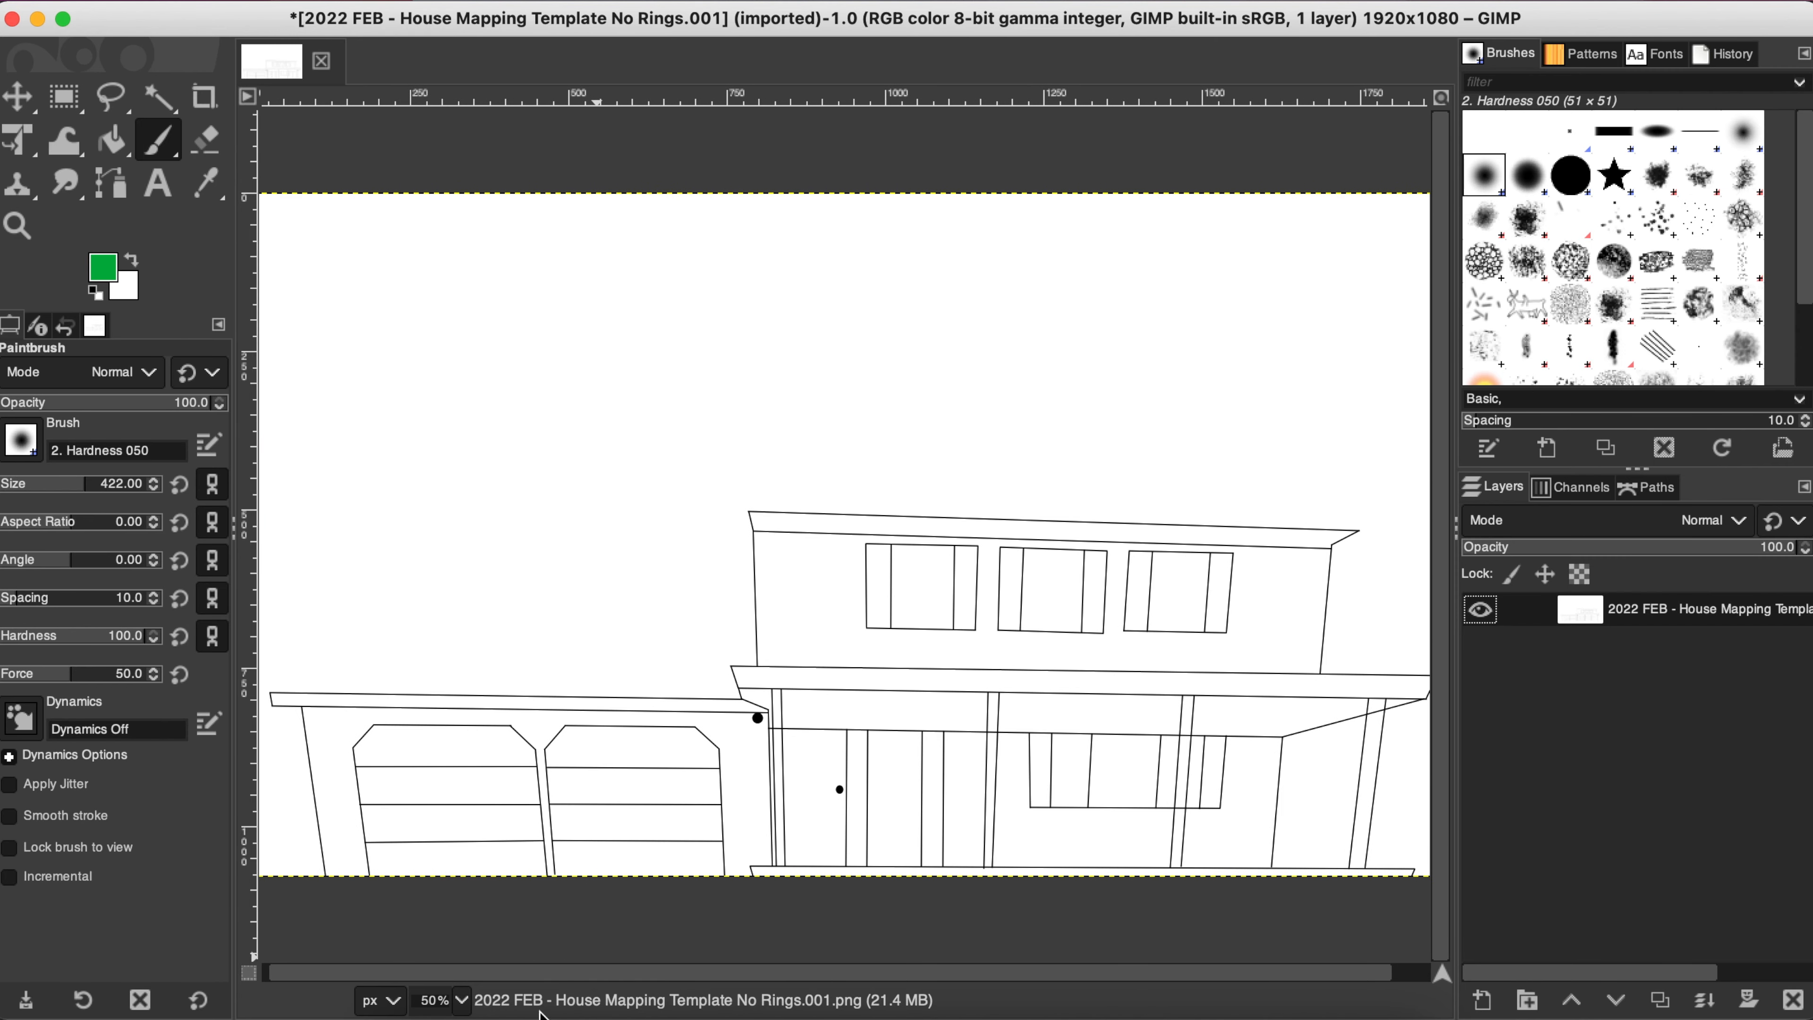
click(462, 1001)
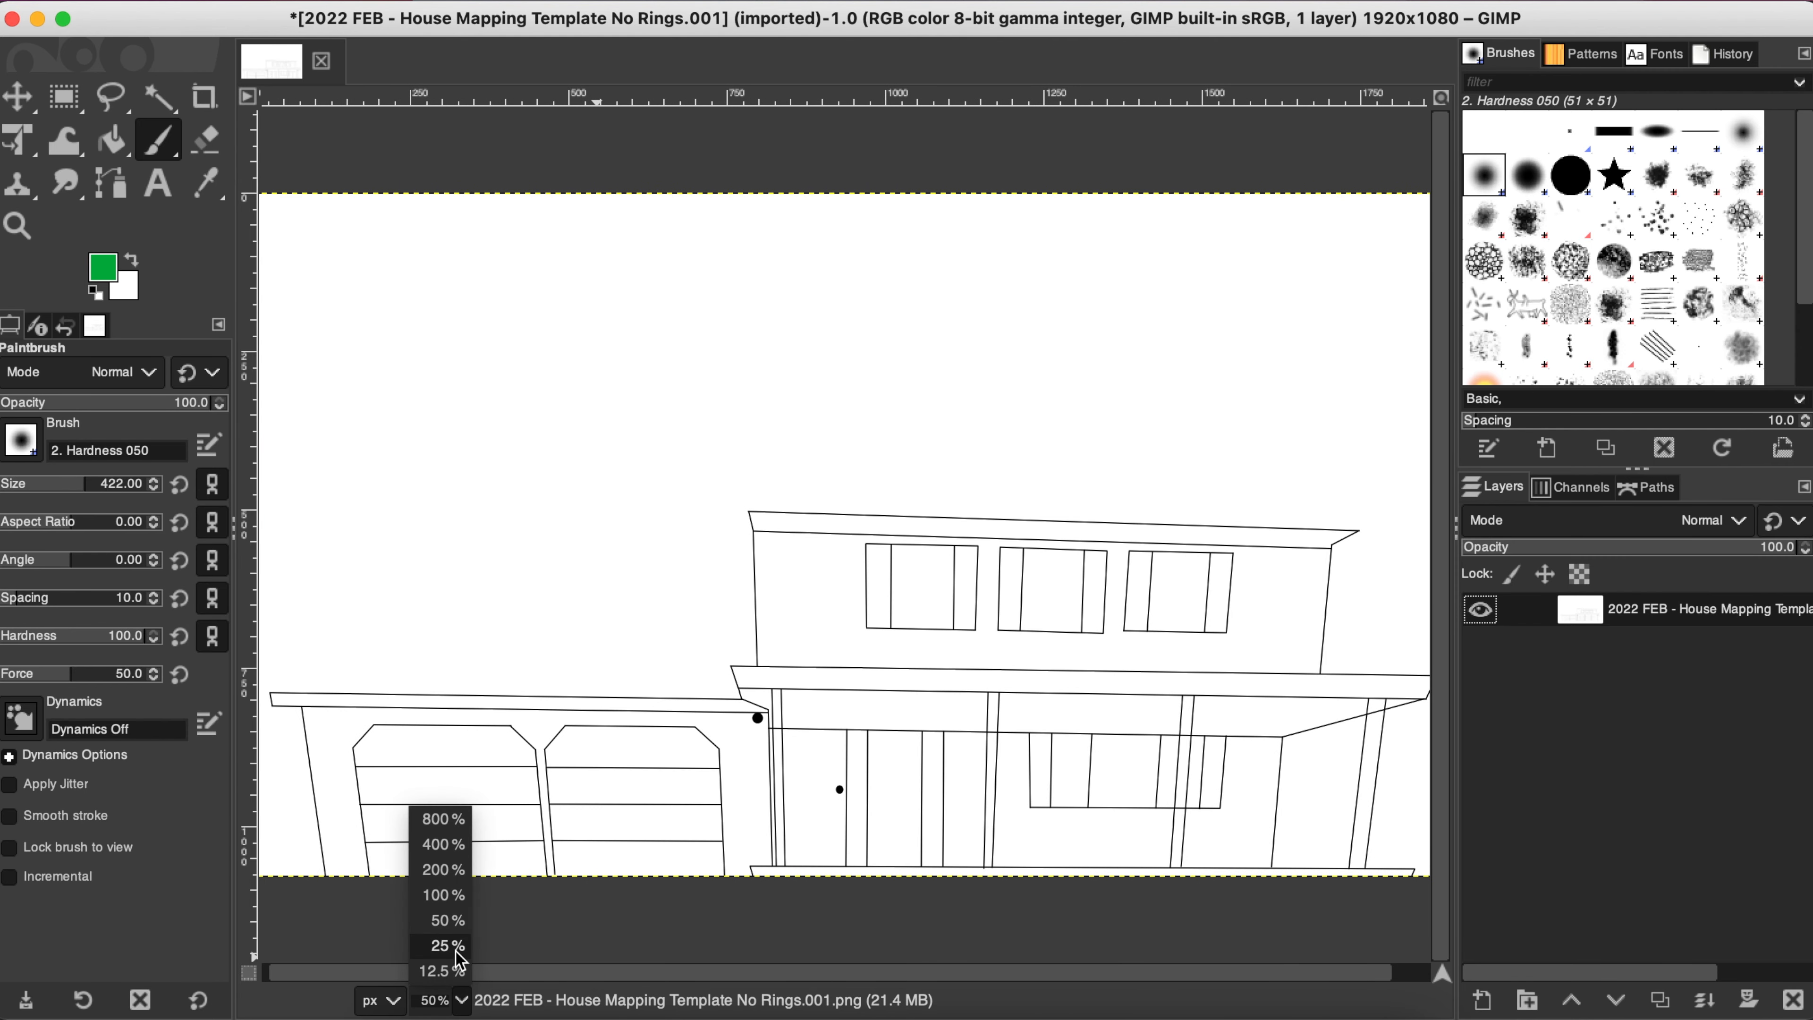
click(433, 1000)
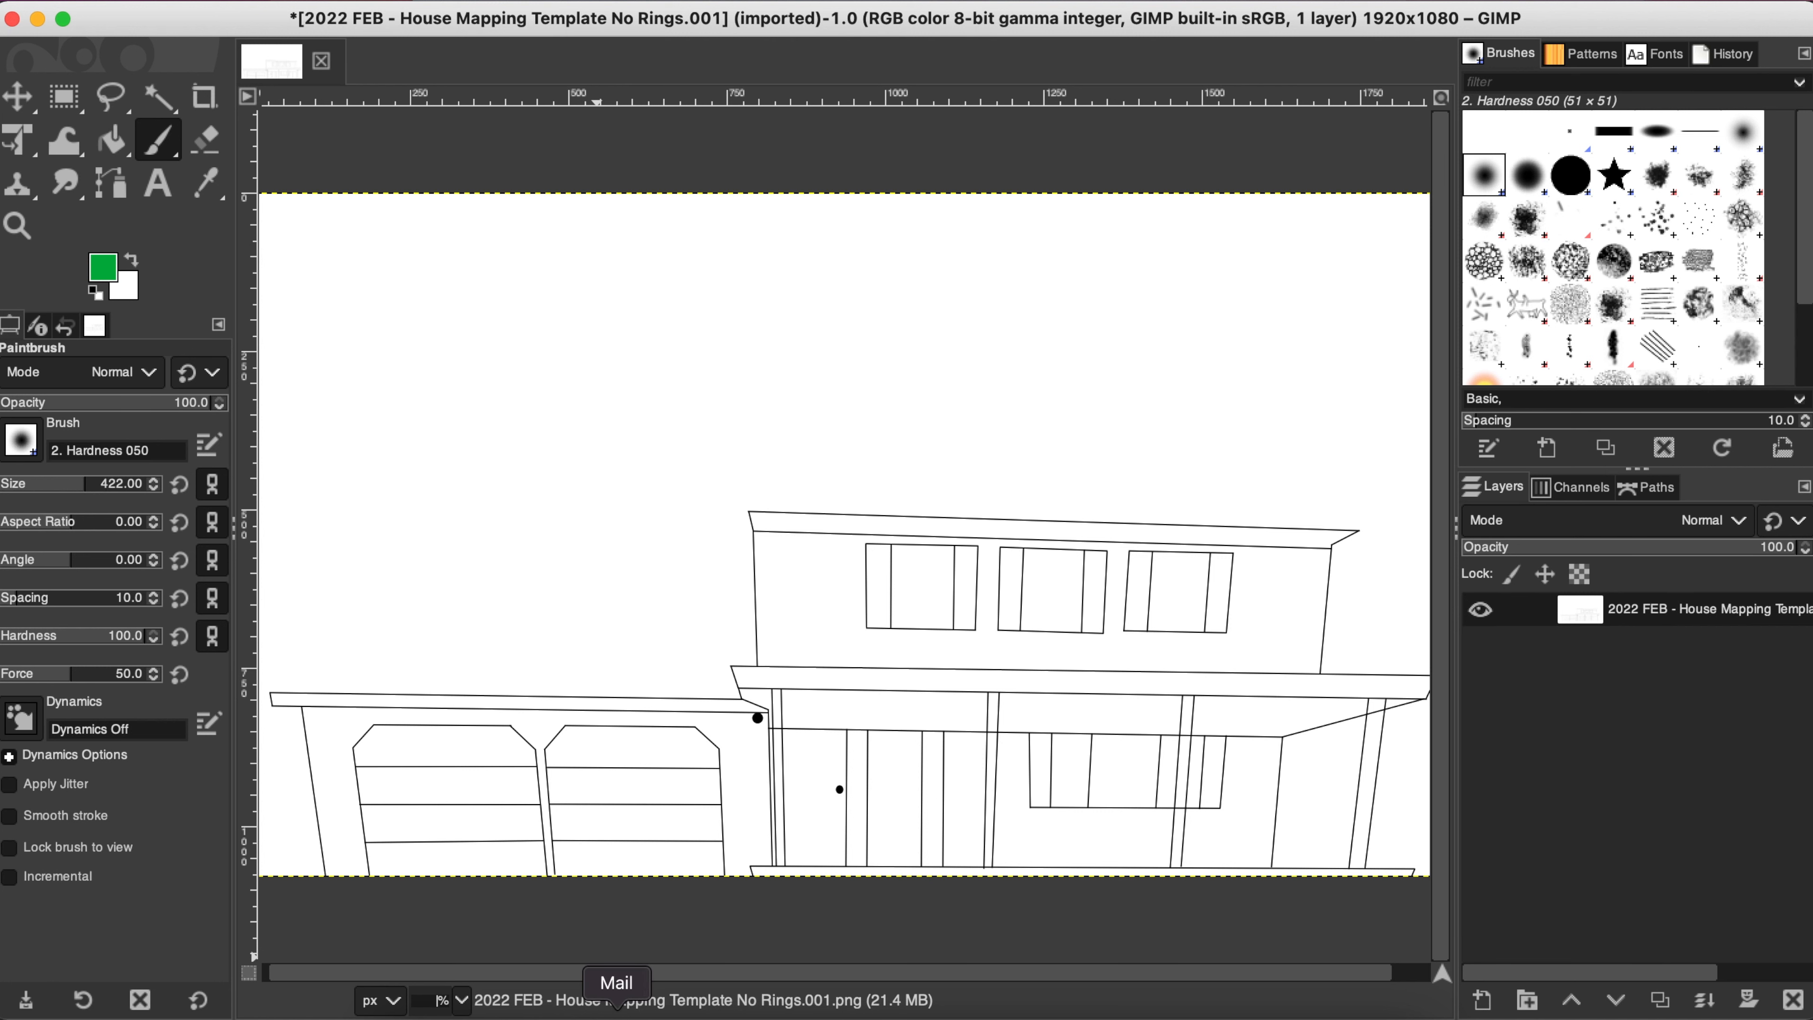
key(Return)
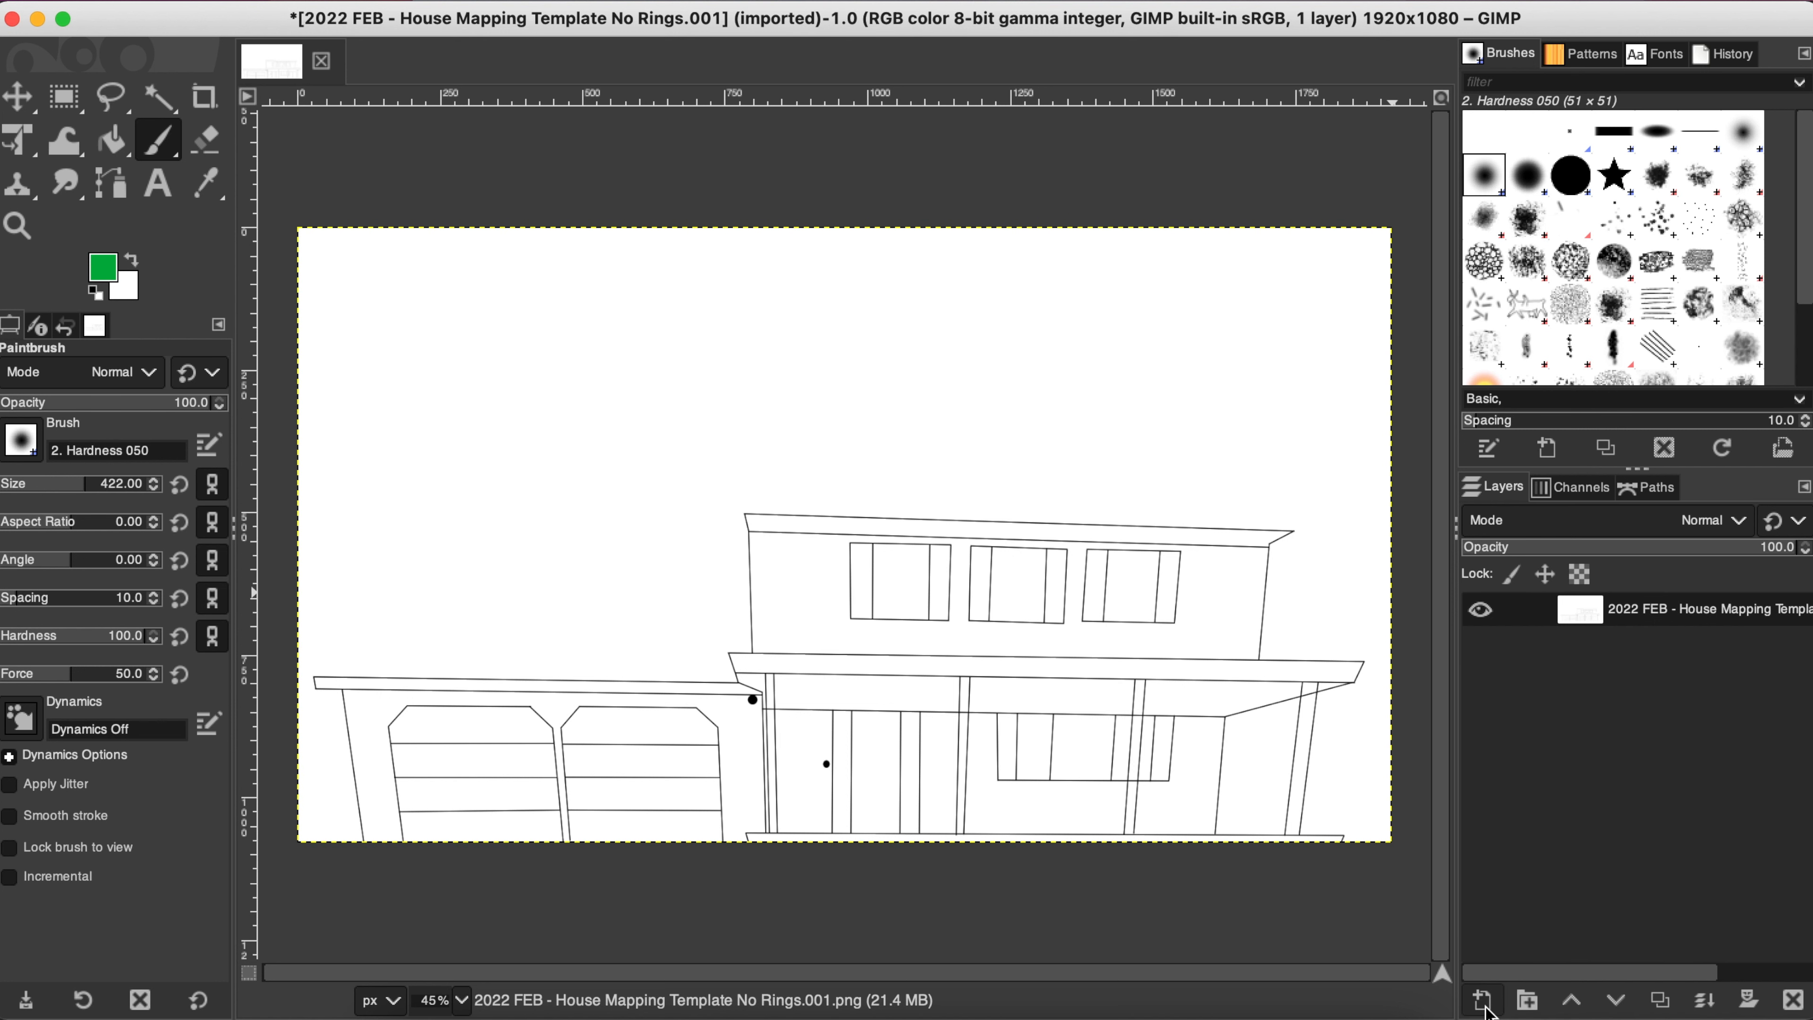
Step: Create a 1920 x 1080 px transparent layer named Whole House Outline
click(1483, 1002)
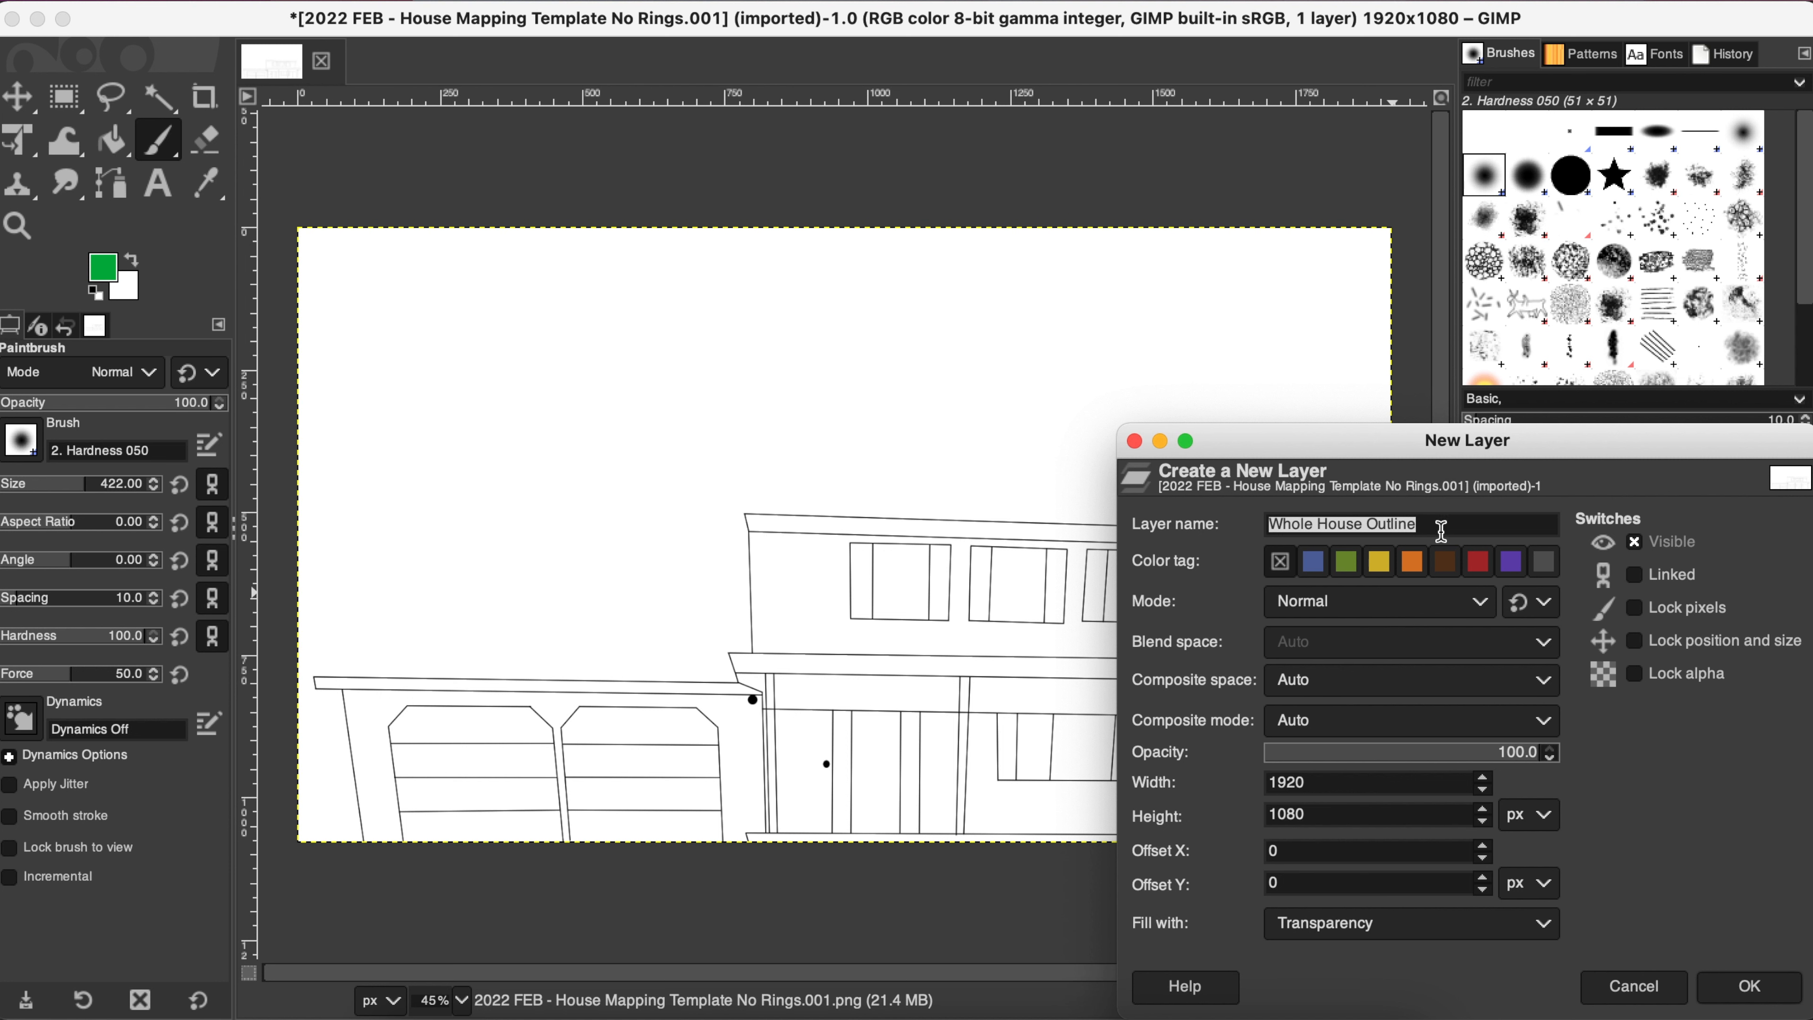
click(1440, 531)
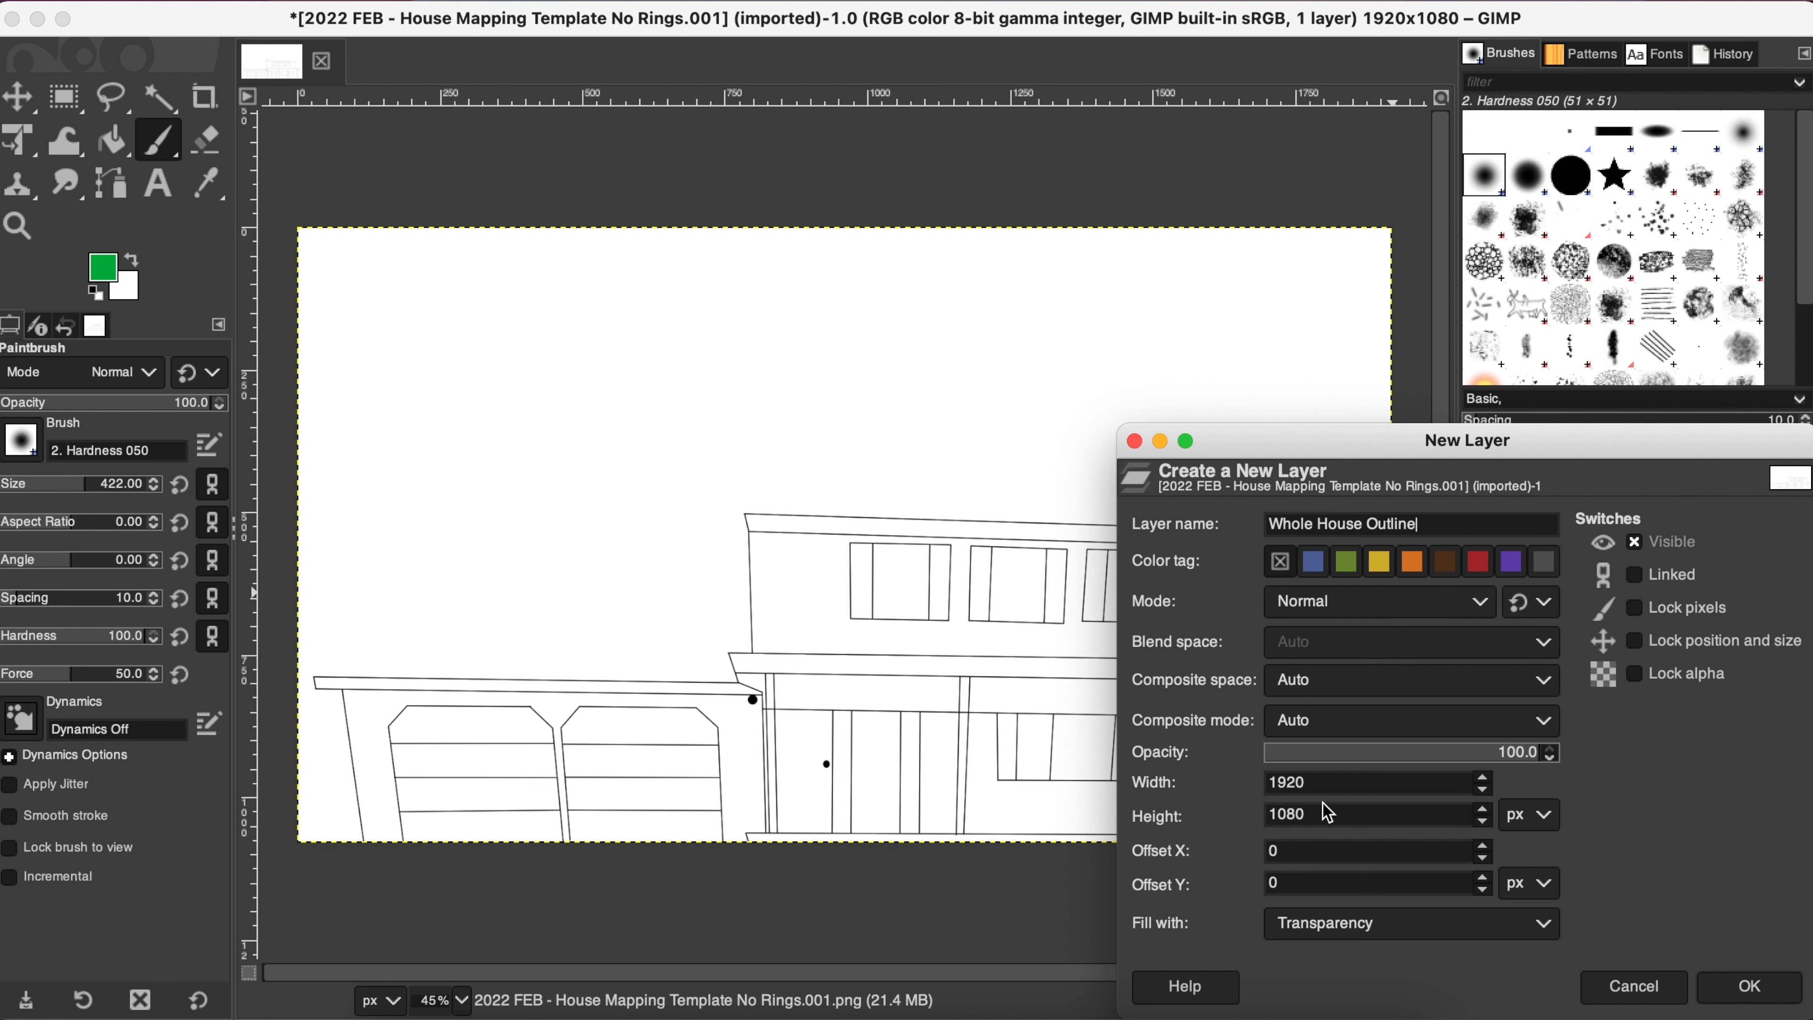
click(1757, 988)
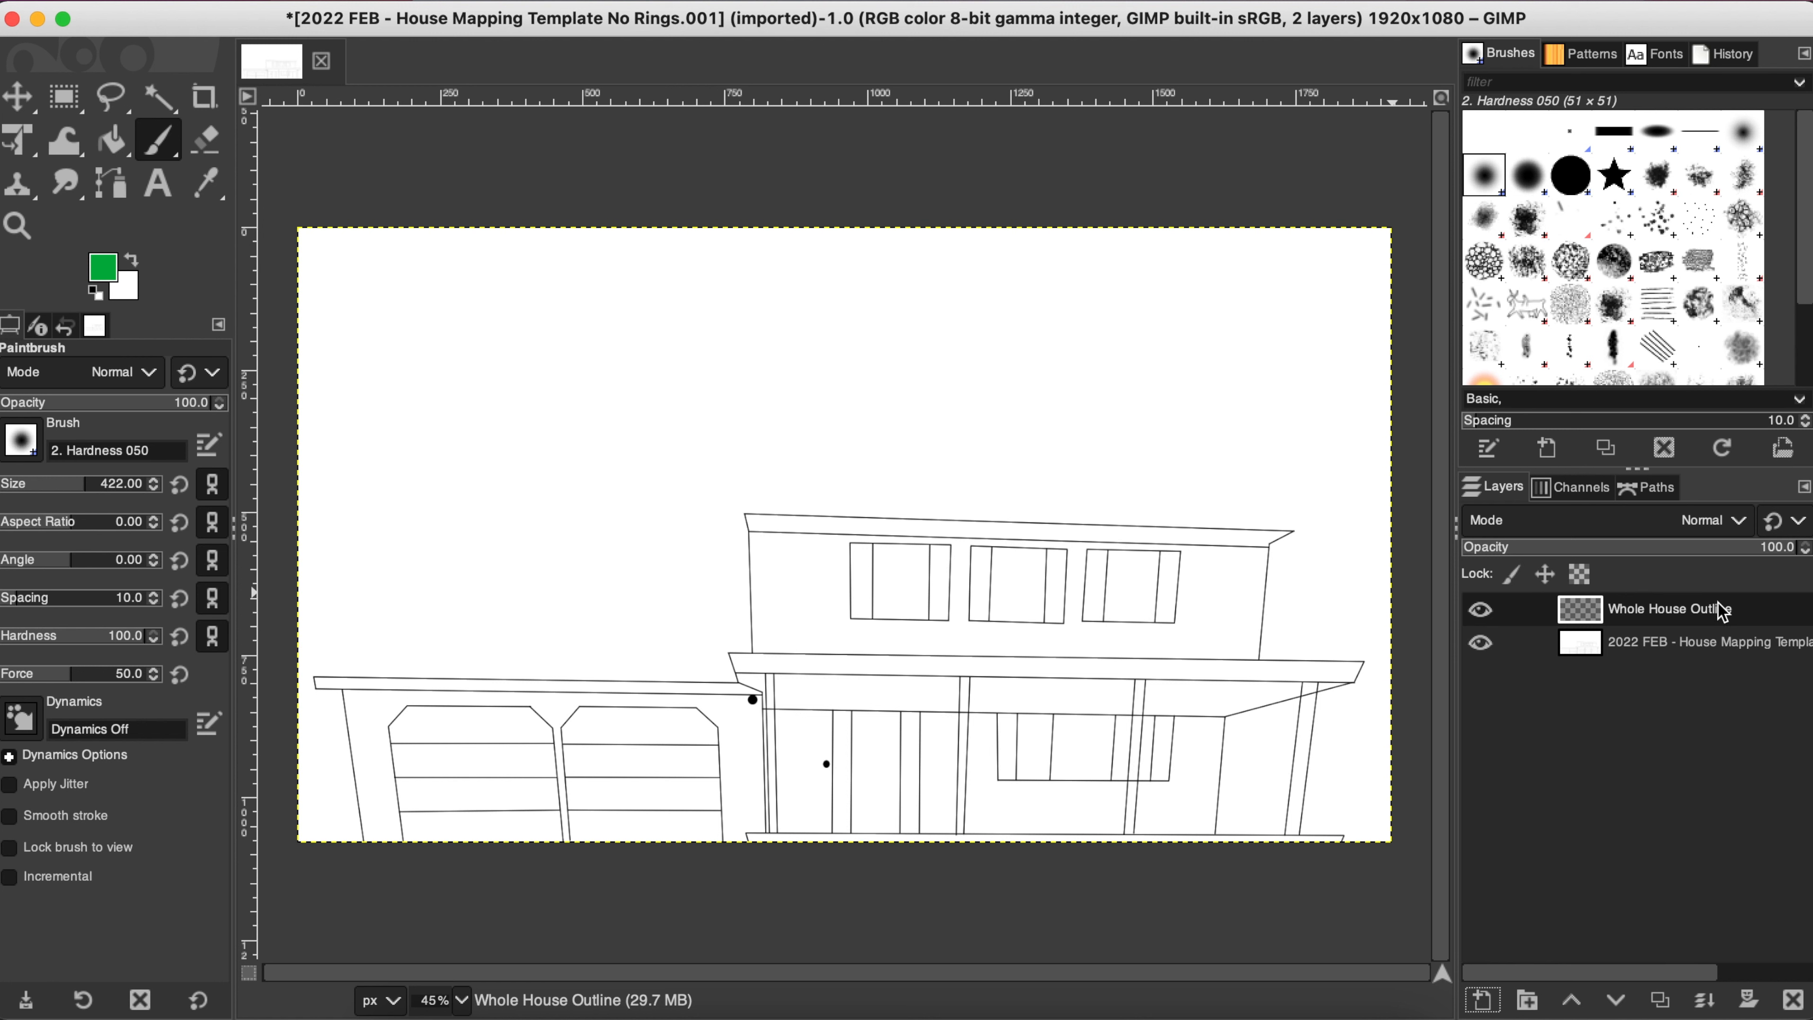
Step: Switch to Photoshop and review the finished mask layers, such as the garage doors, floor sidings, columns and gutters
click(1472, 994)
click(1689, 691)
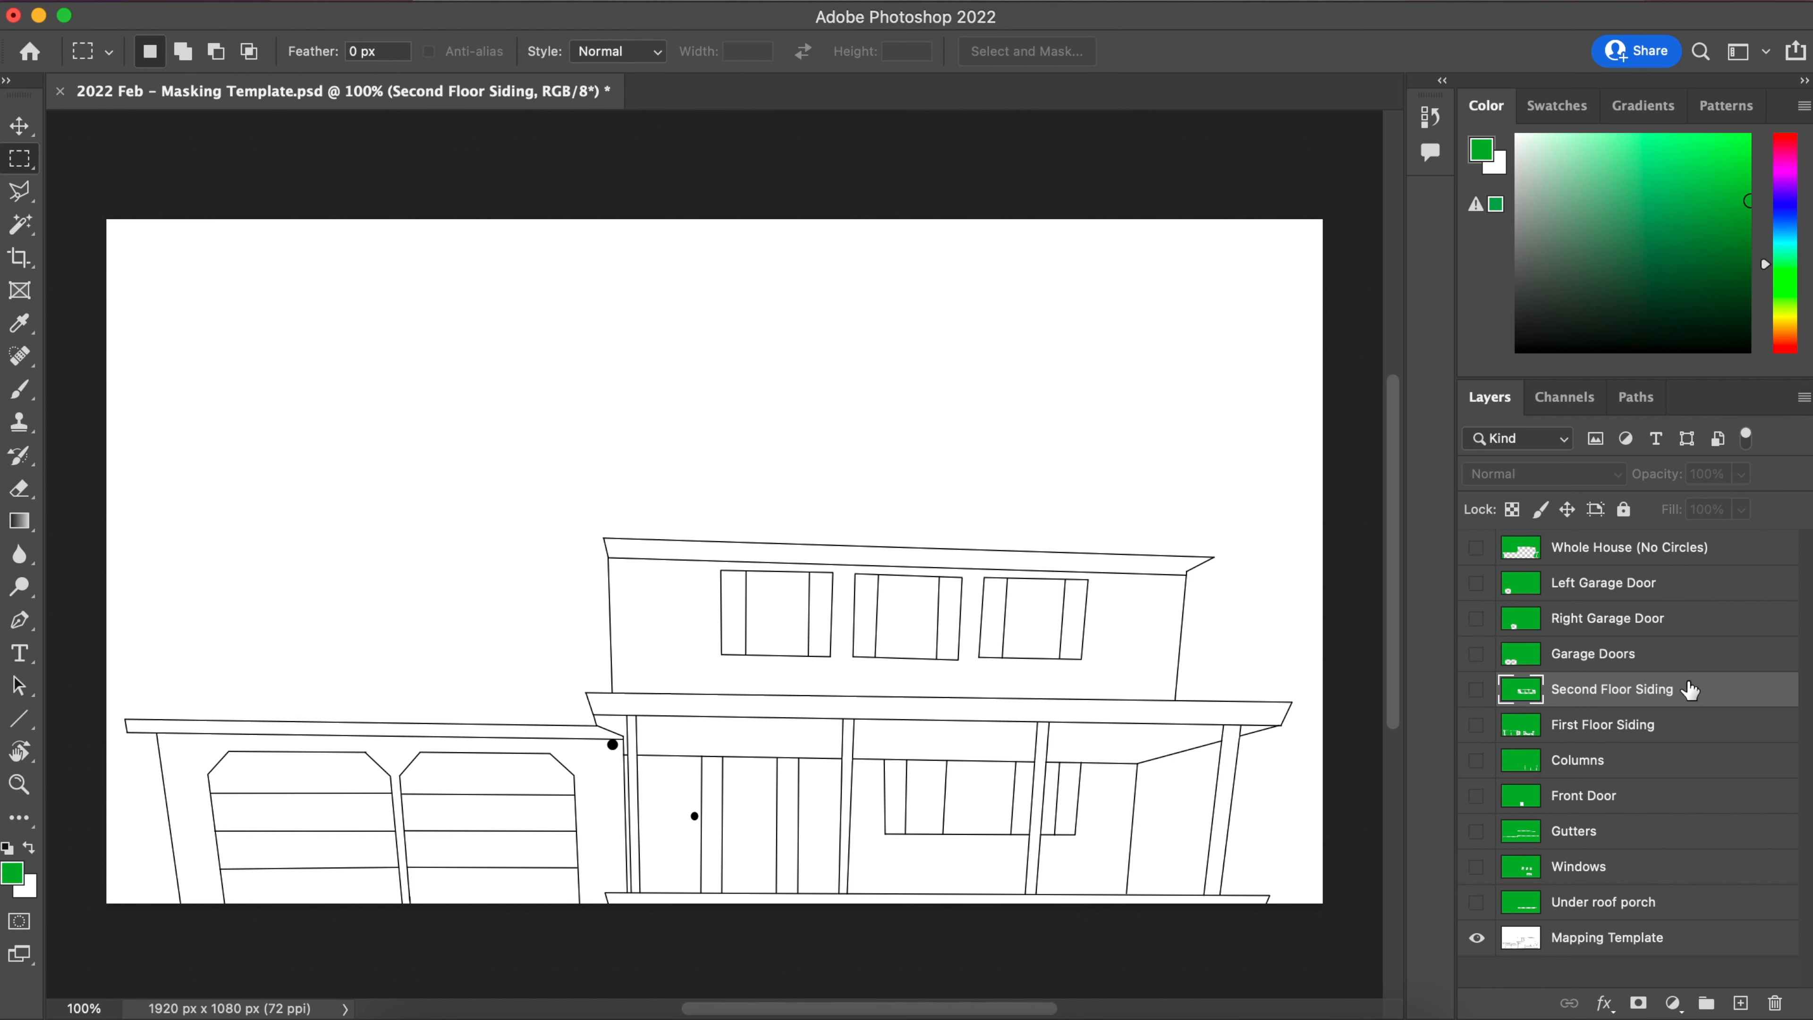
click(1689, 626)
click(1683, 563)
click(1681, 617)
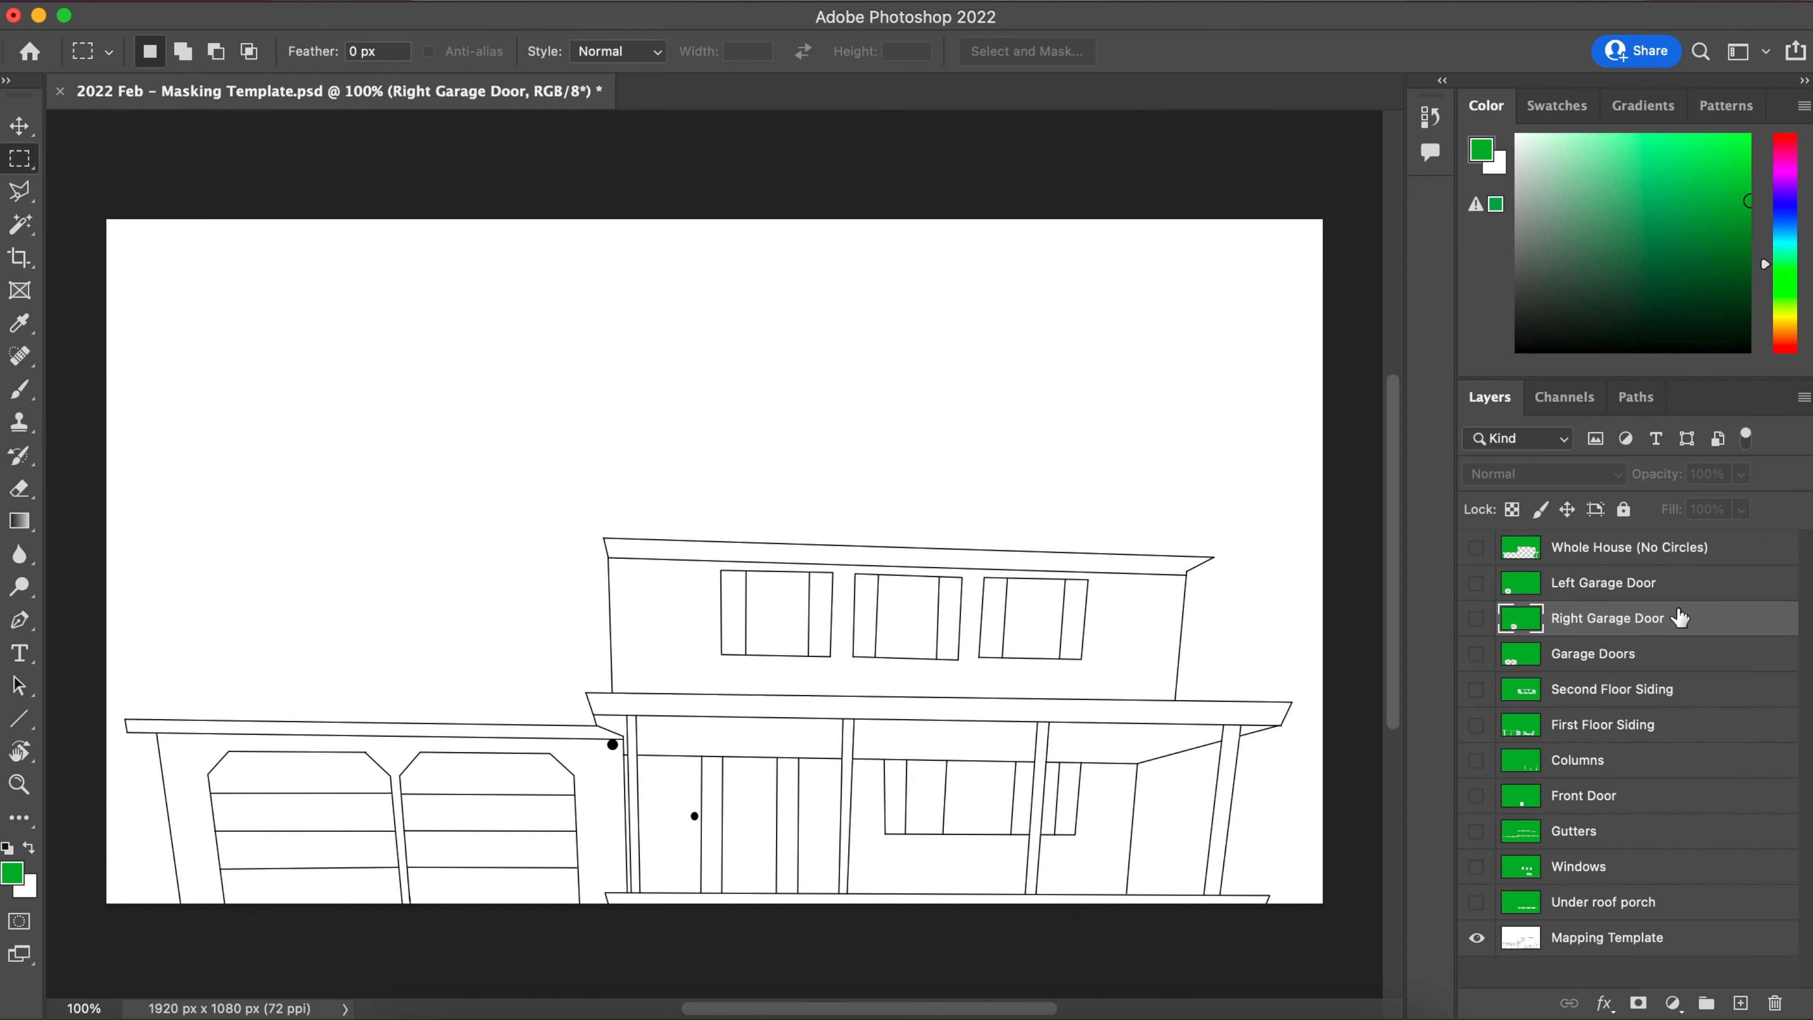
click(1683, 656)
click(1687, 696)
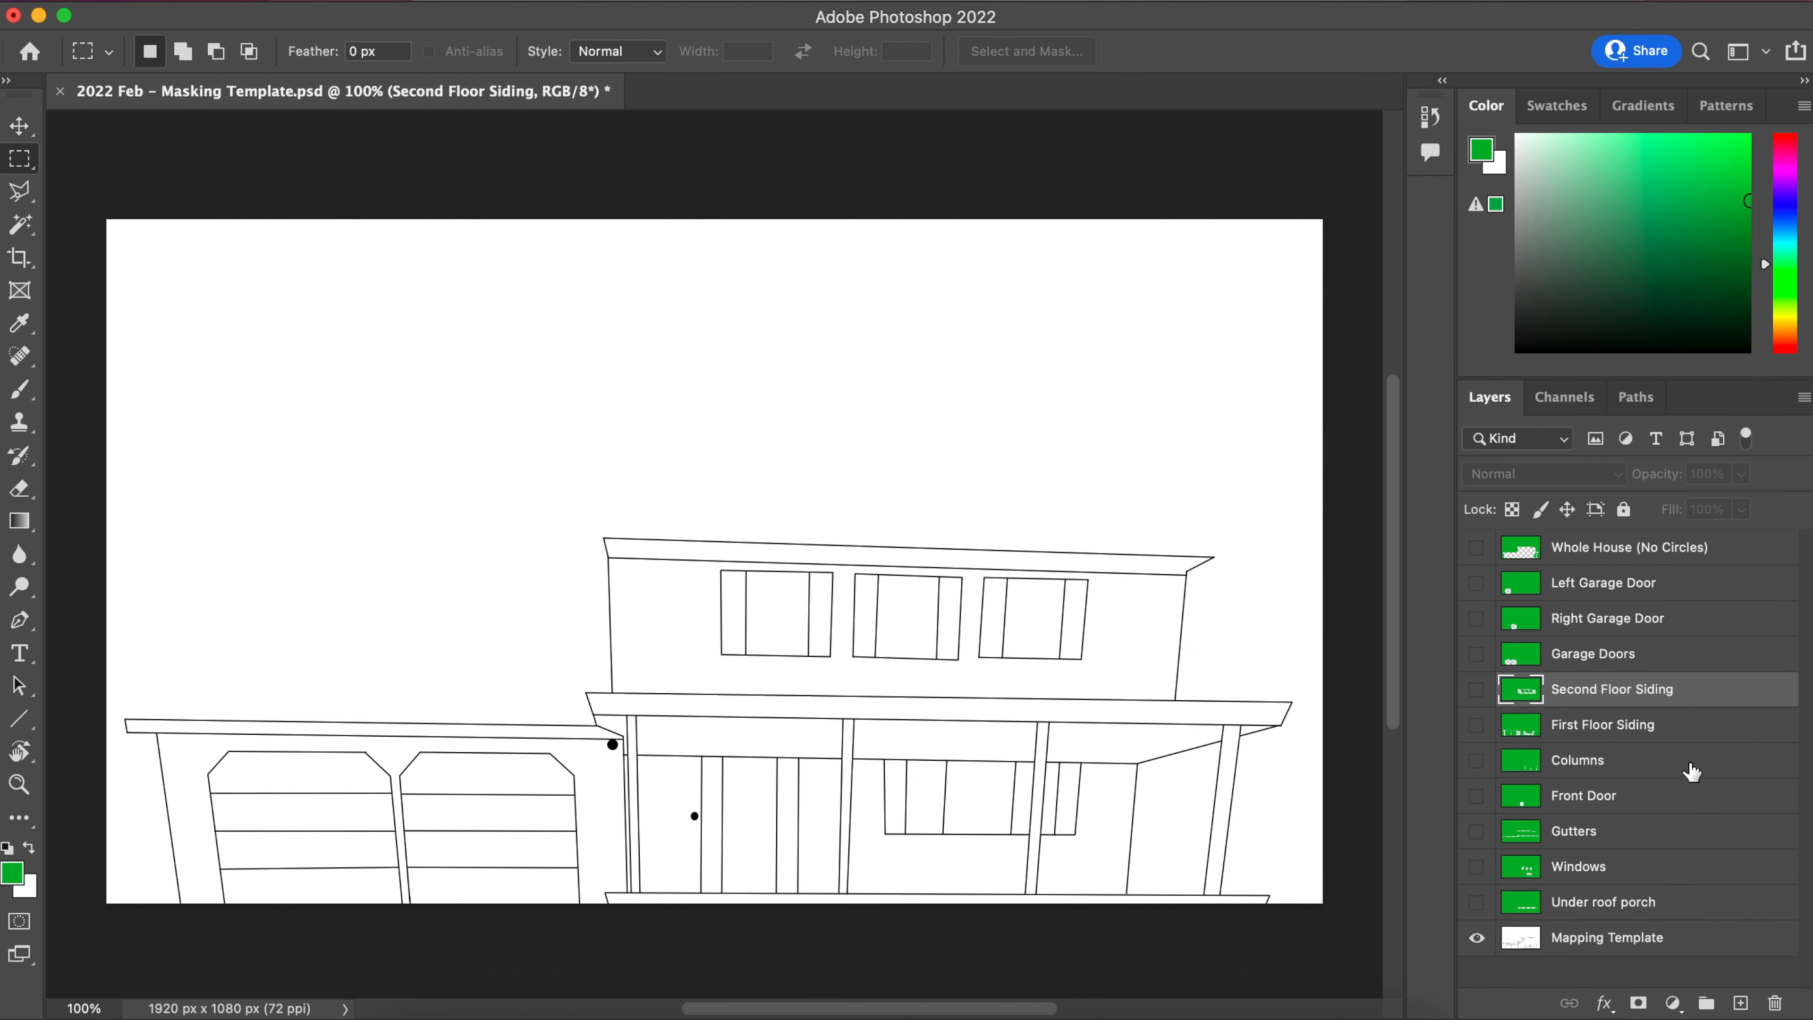
click(1690, 765)
click(1697, 830)
click(1687, 734)
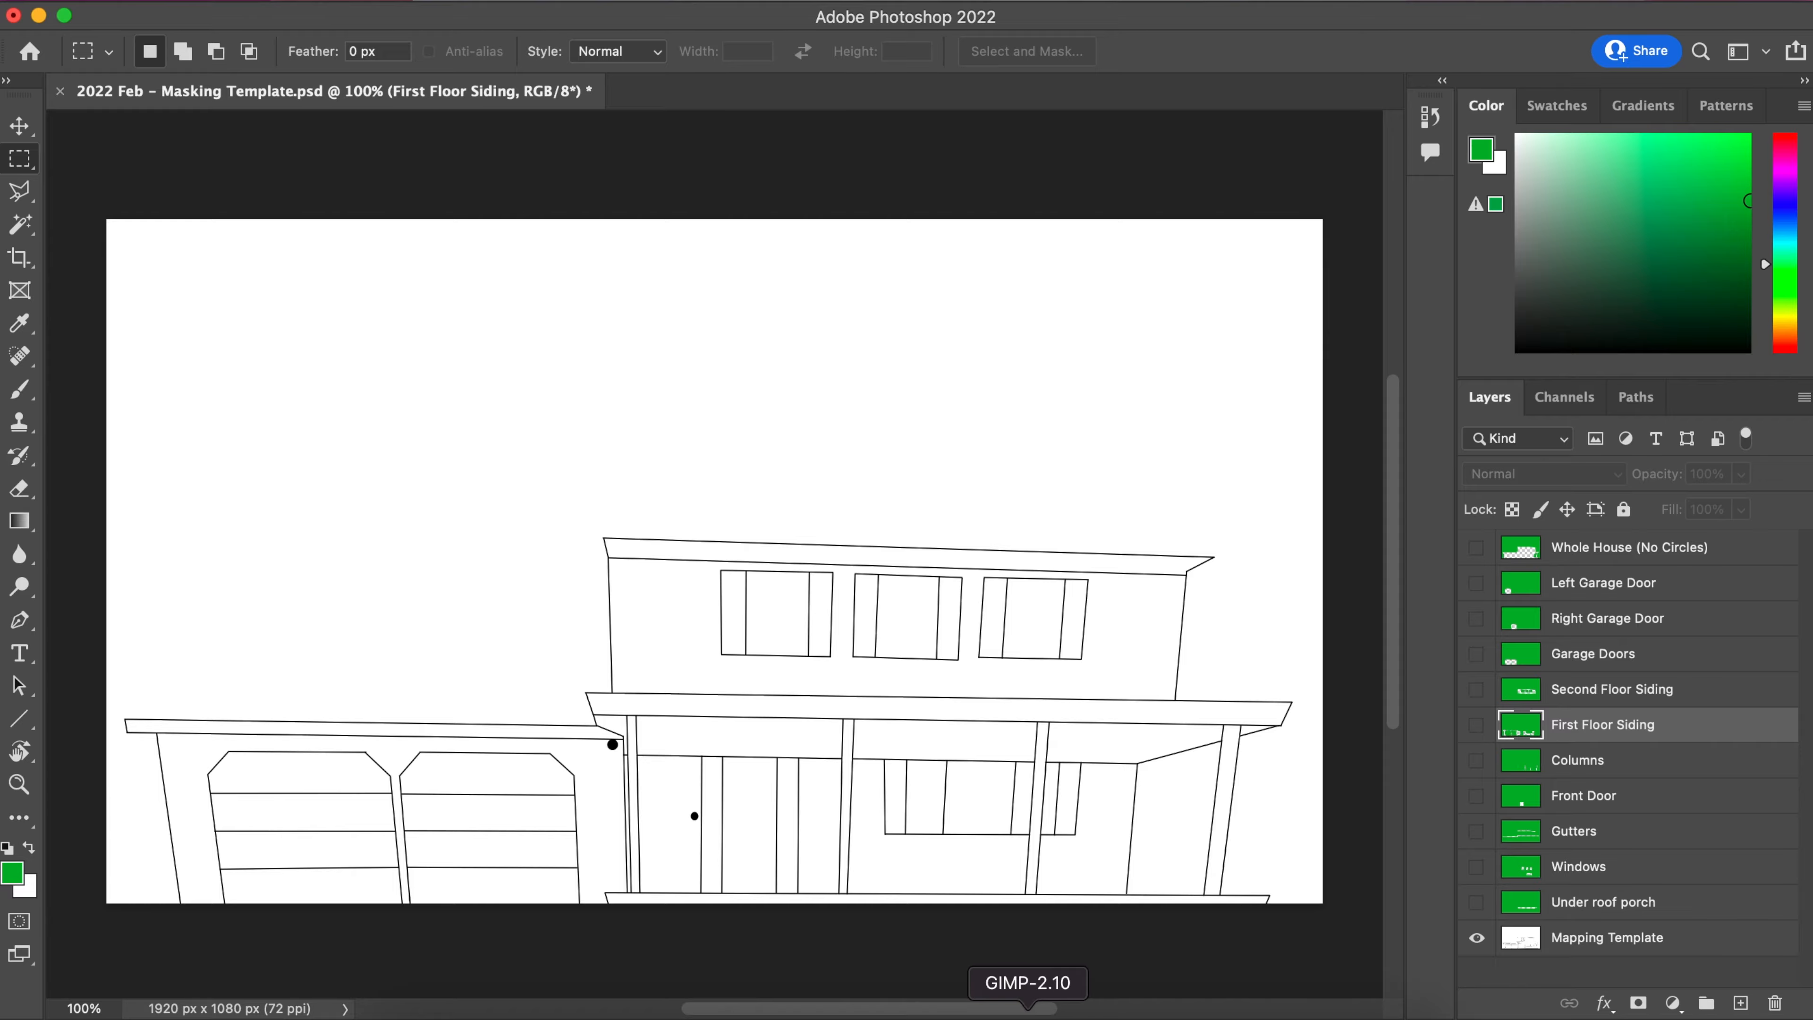
Step: Switch to GIMP and make the Whole House Outline layer active
click(1007, 984)
click(1674, 642)
click(1672, 616)
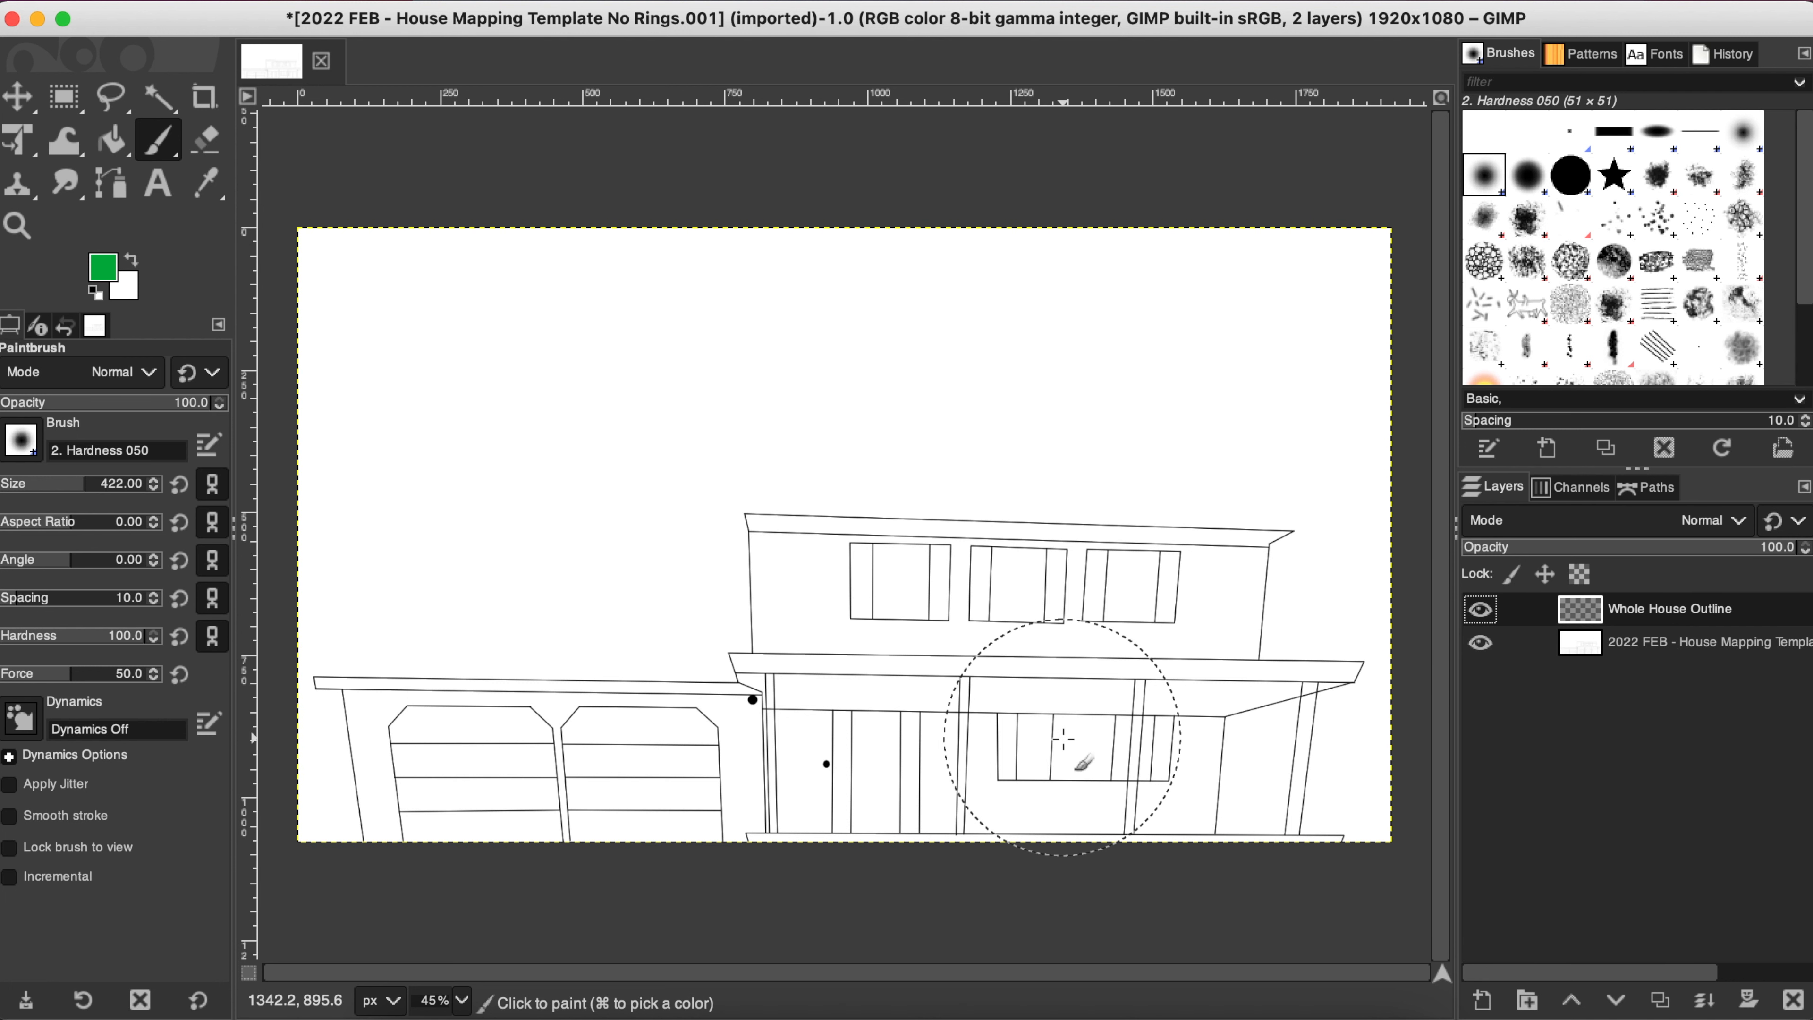
Step: Select the empty background surrounding the house with Fuzzy Select, using the House Mapping Template layer as the source
click(166, 107)
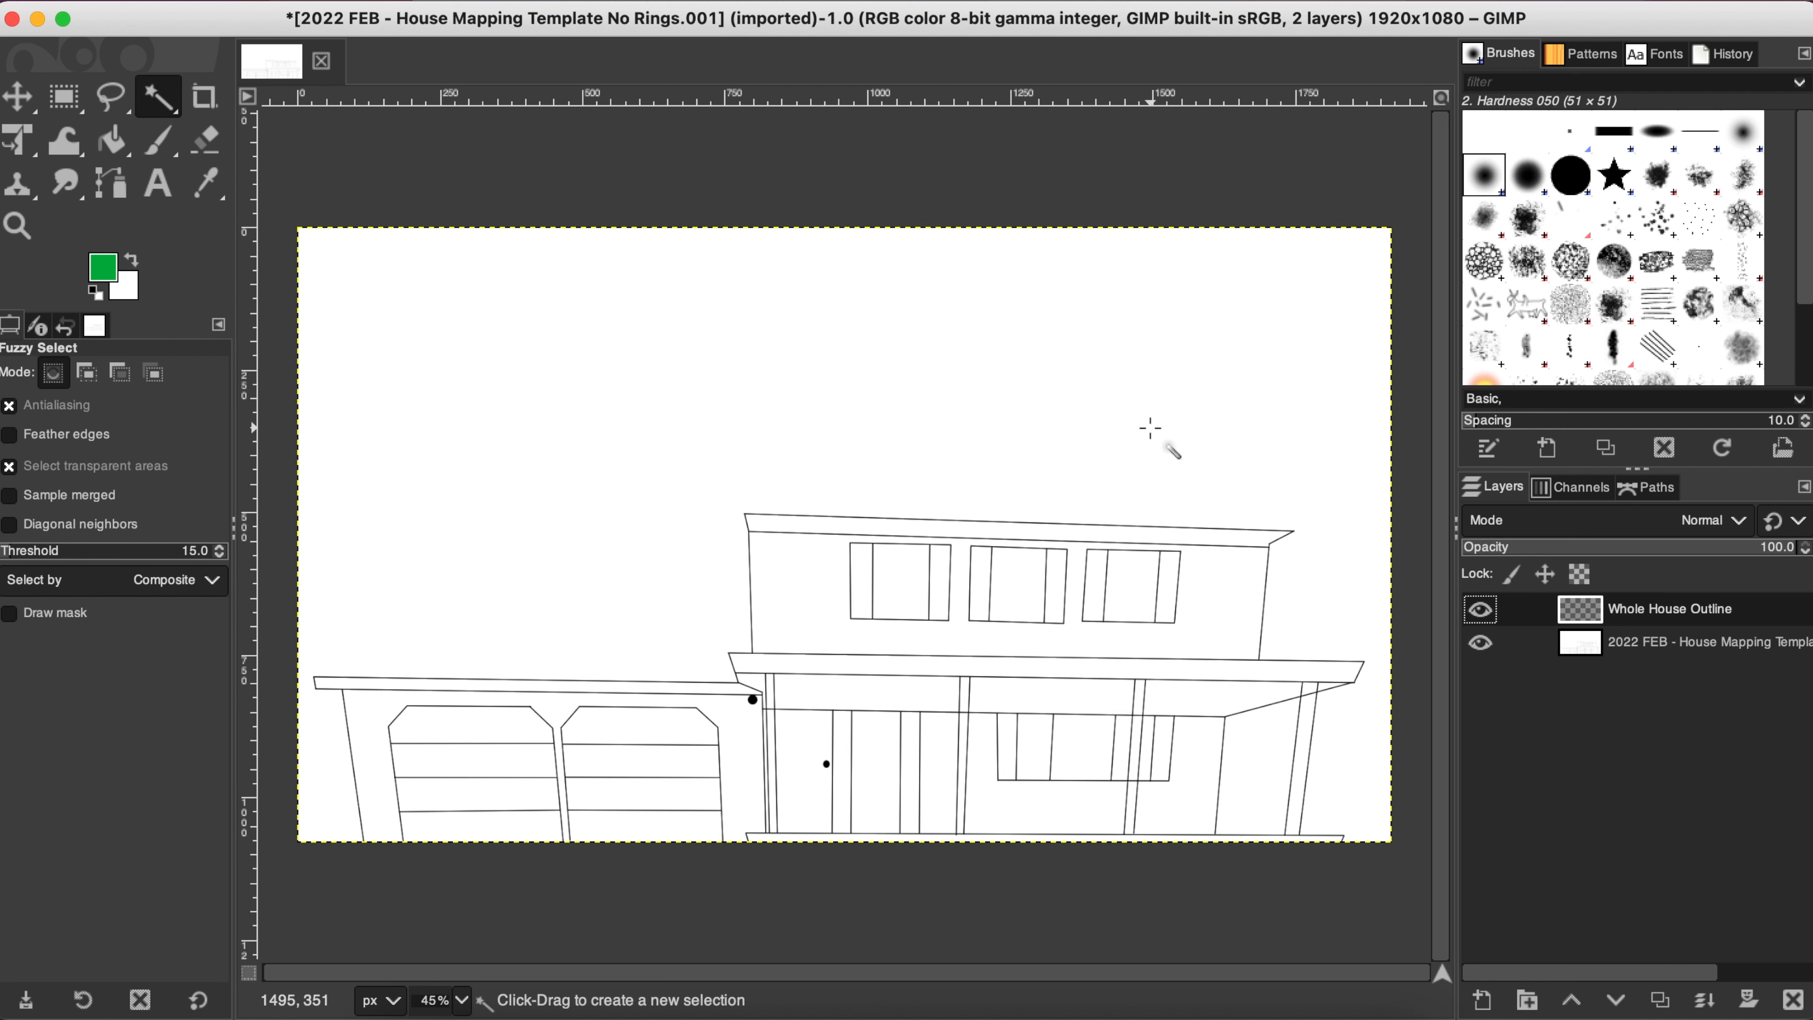
click(1150, 428)
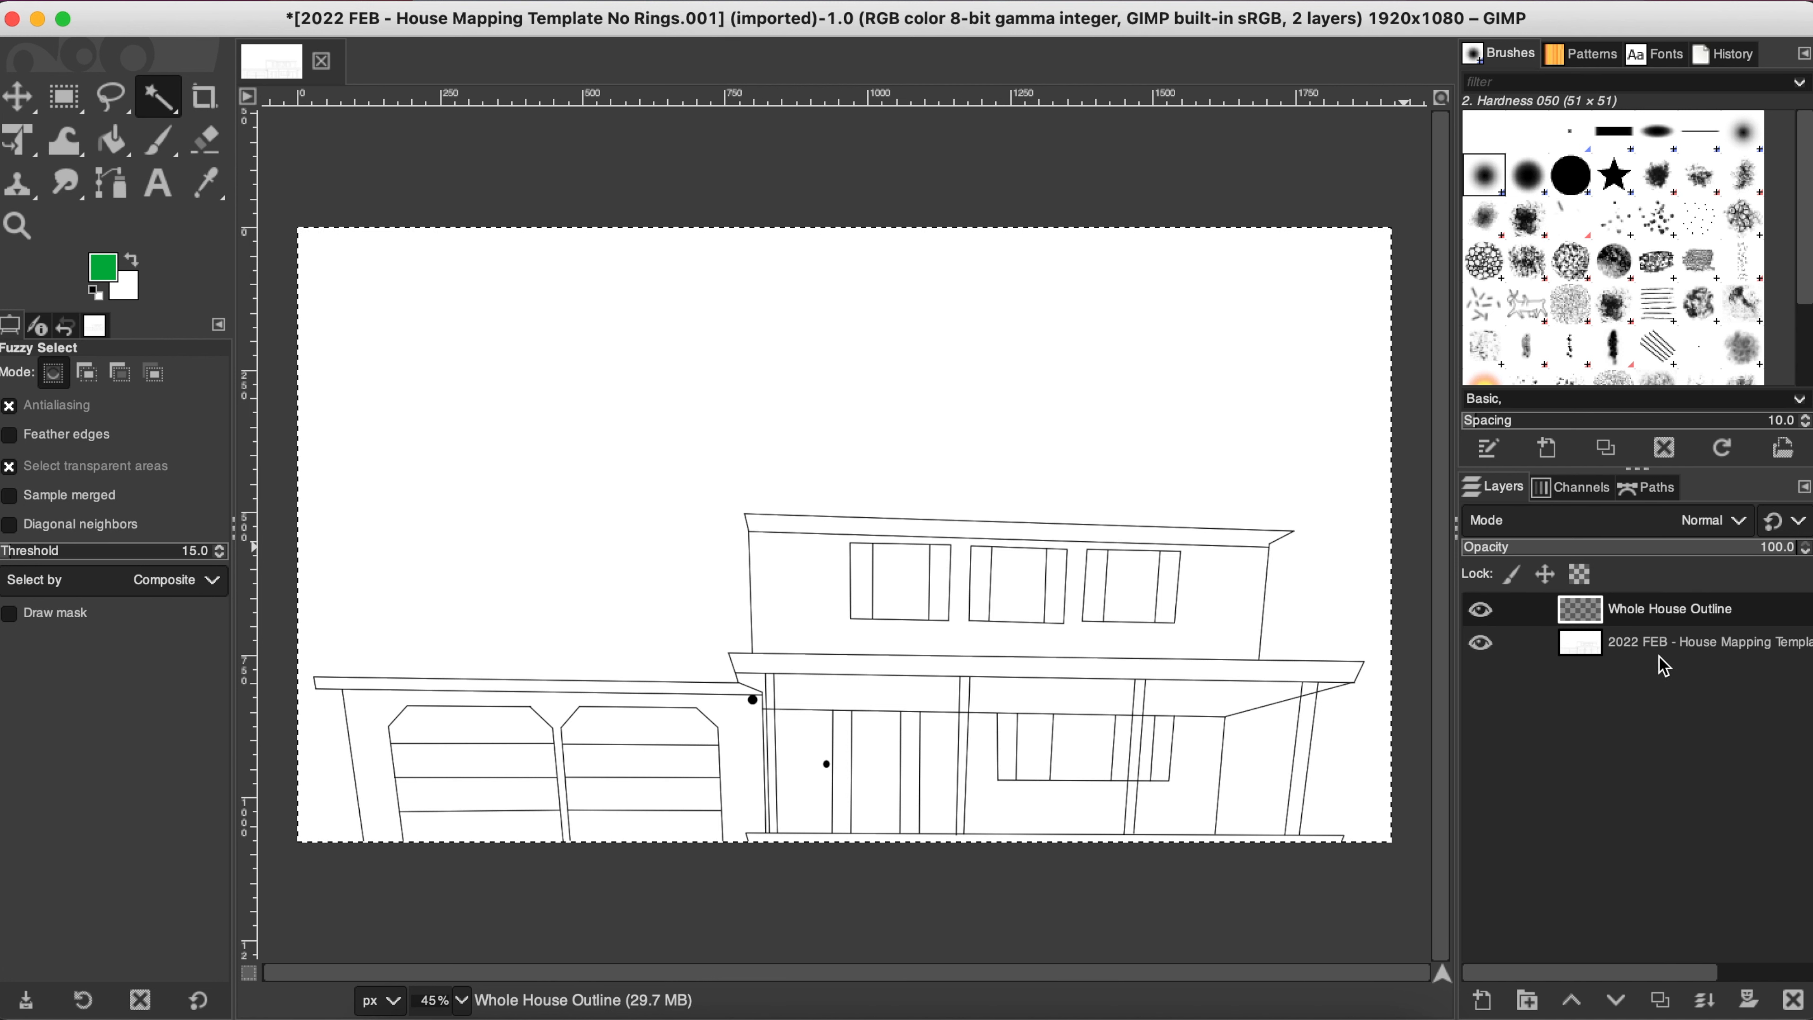
click(1690, 653)
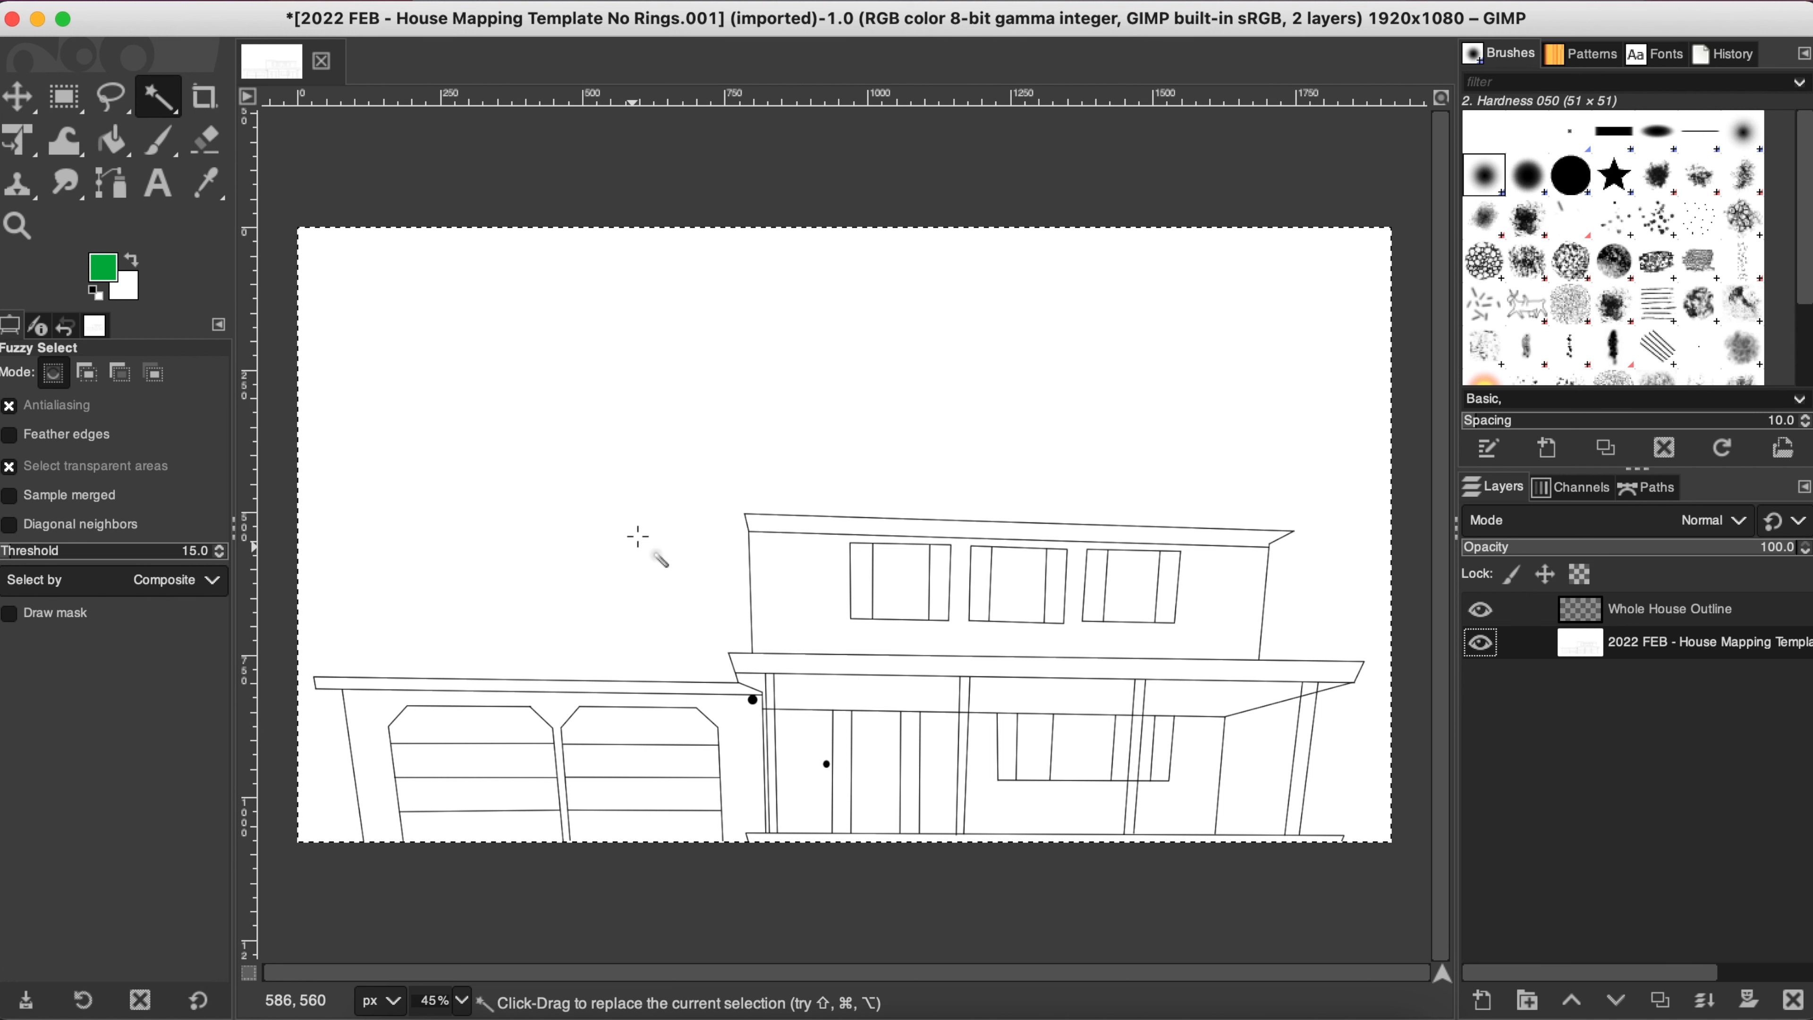
click(593, 547)
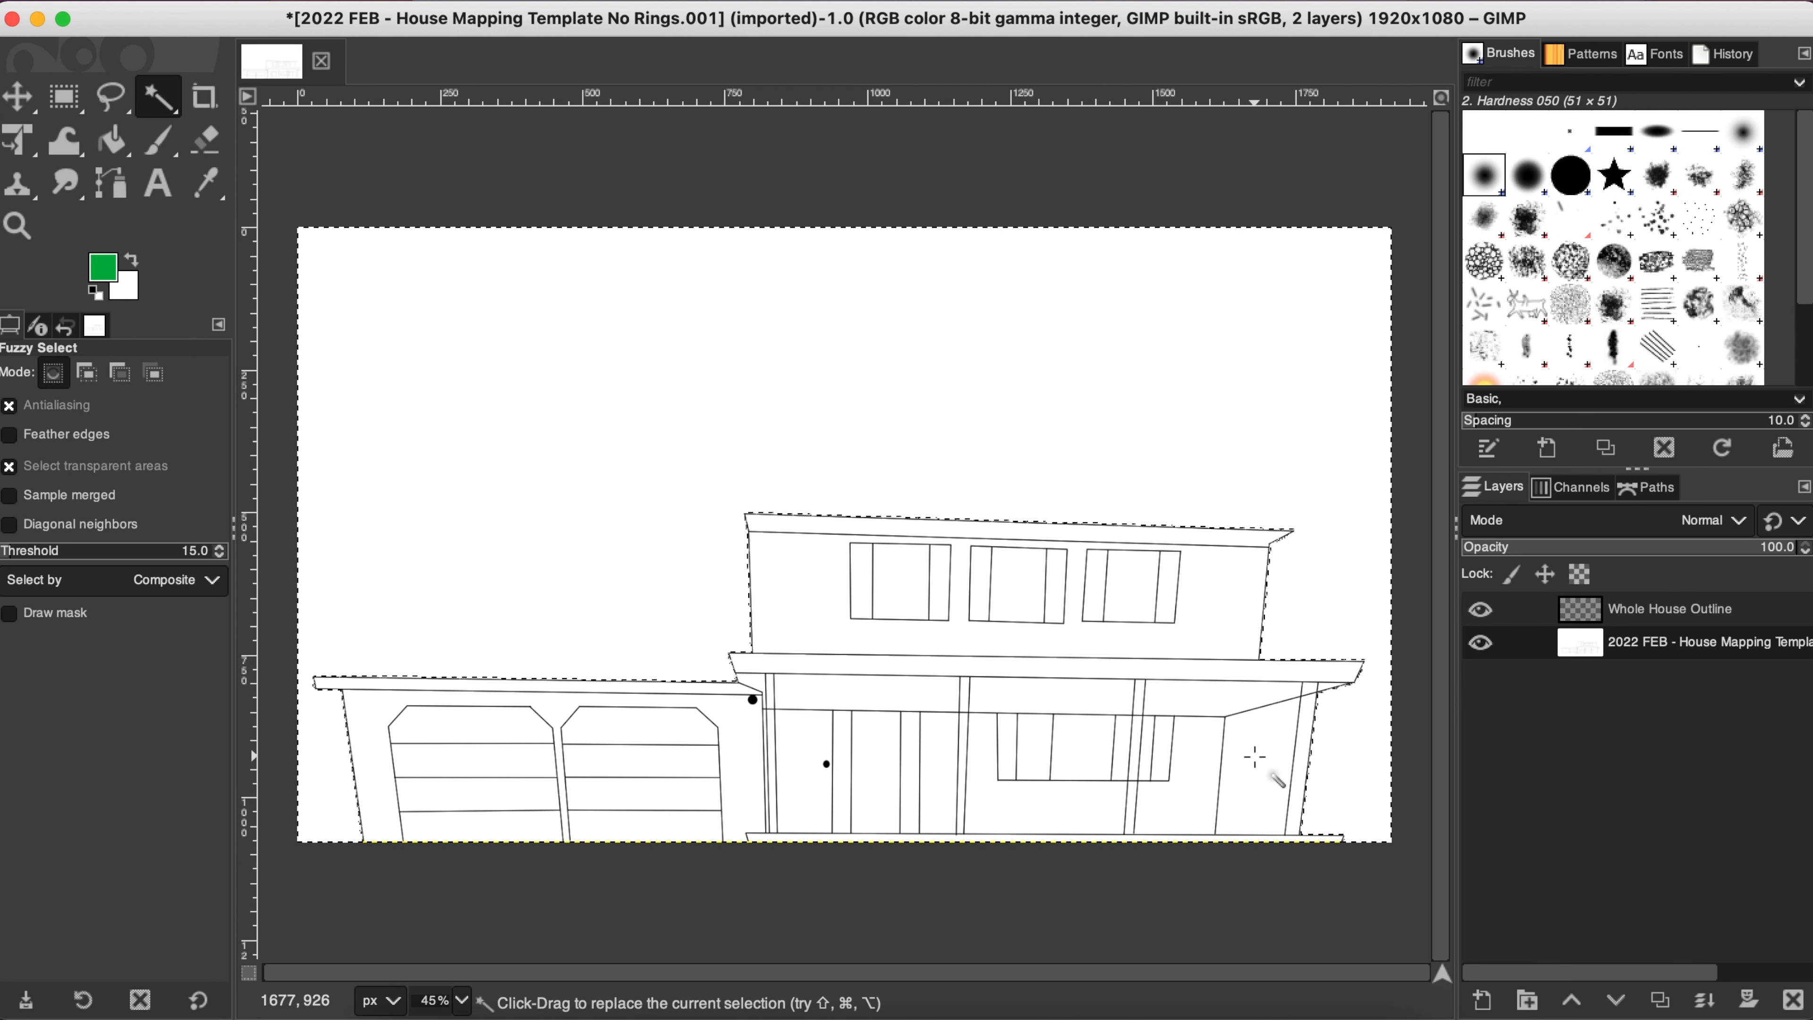
Step: Add the open area between the porch's end wall and its rightmost column to the selection, and activate the Whole House Outline layer
key(shift)
key(shift)
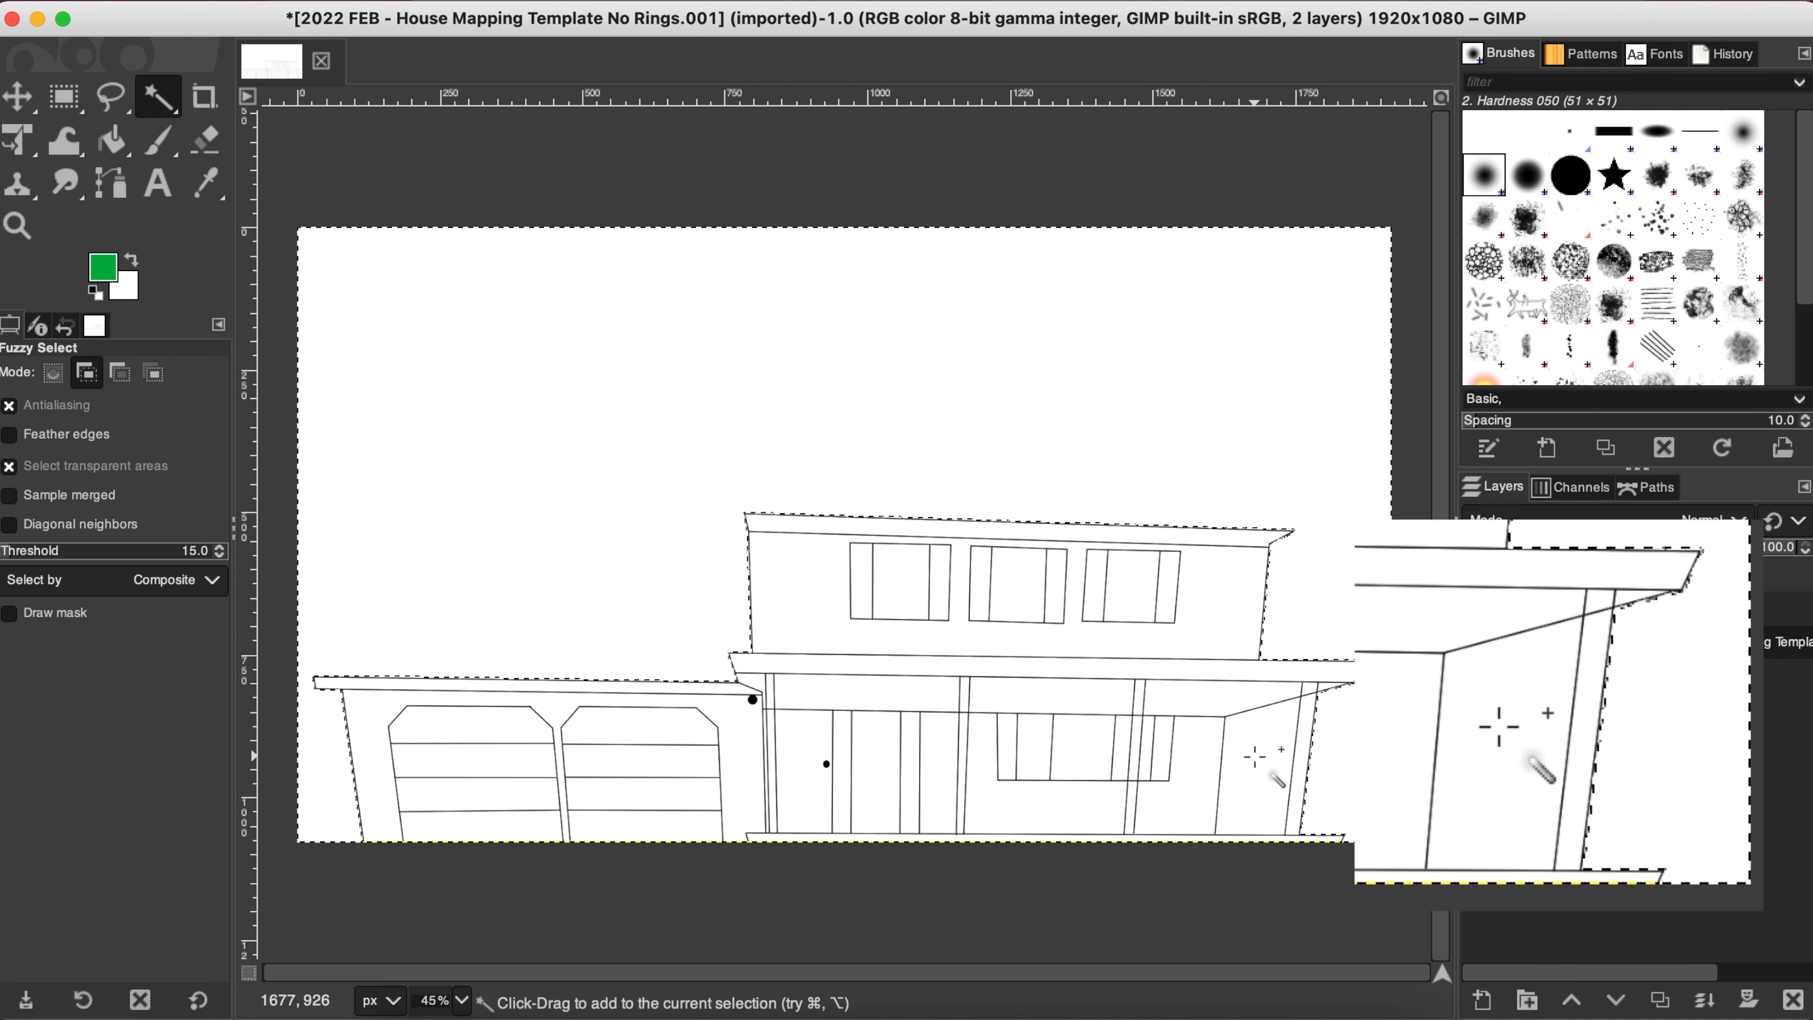
key(shift)
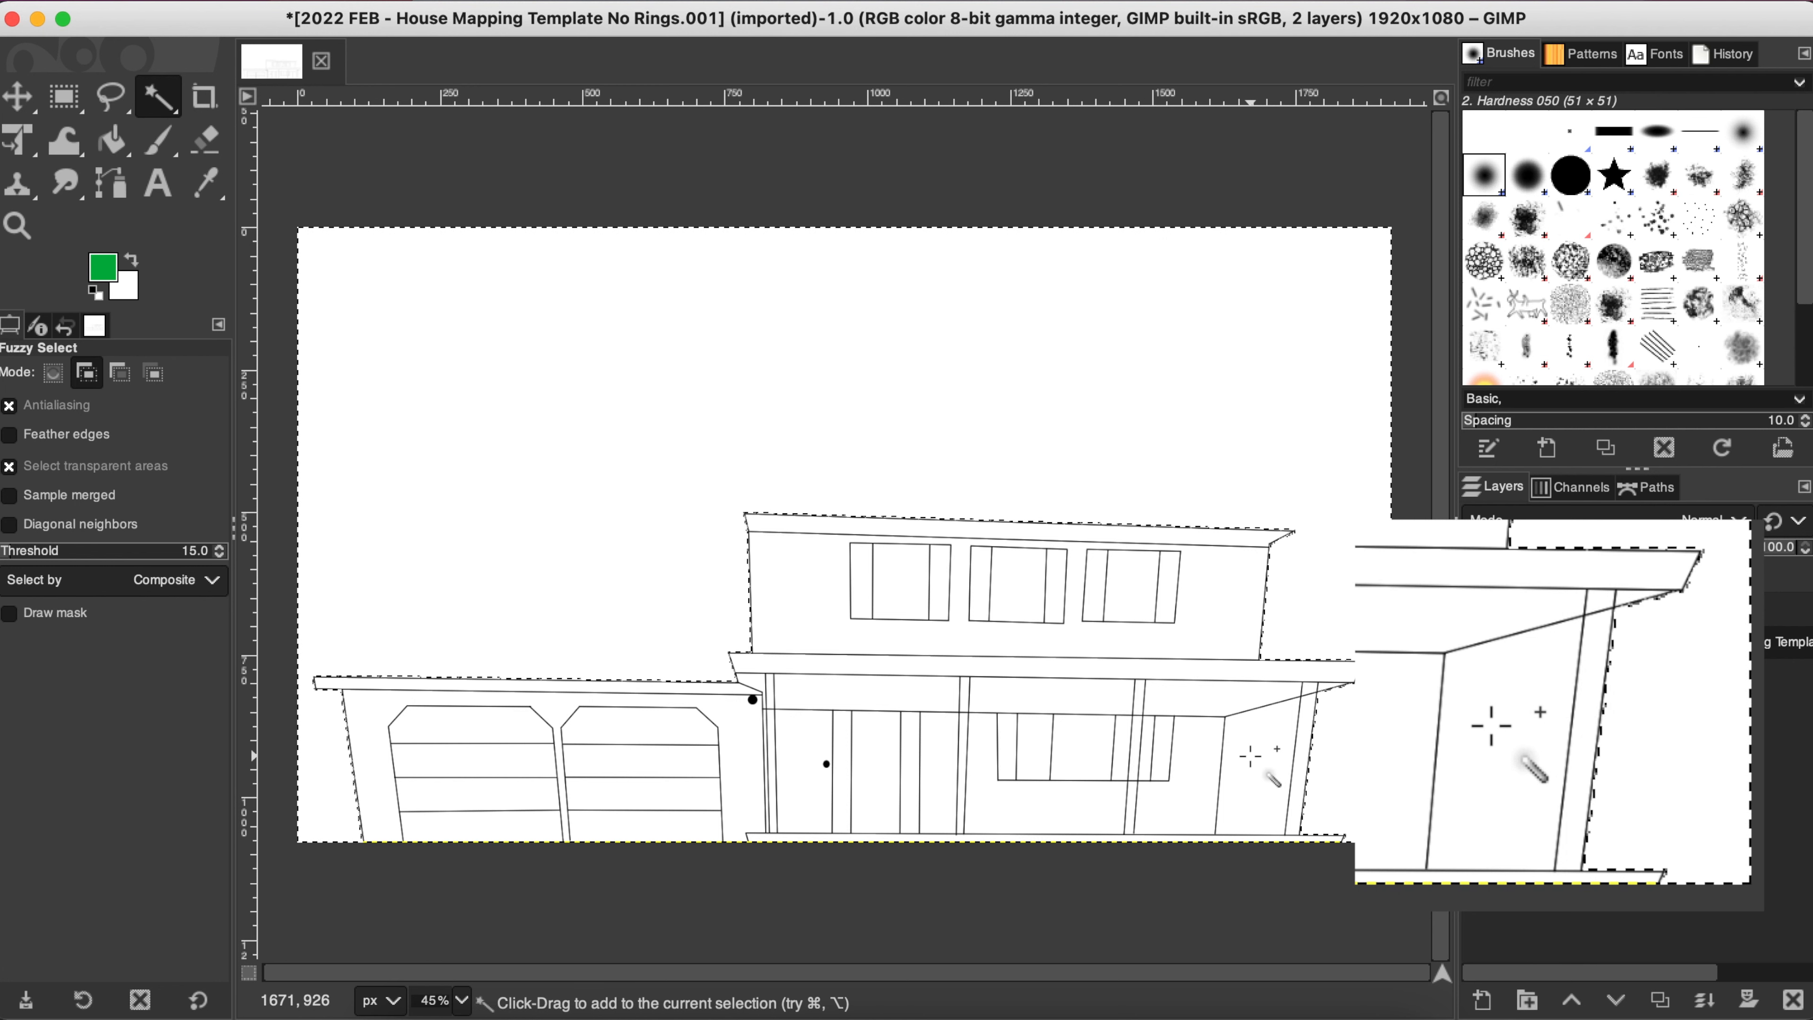
key(shift)
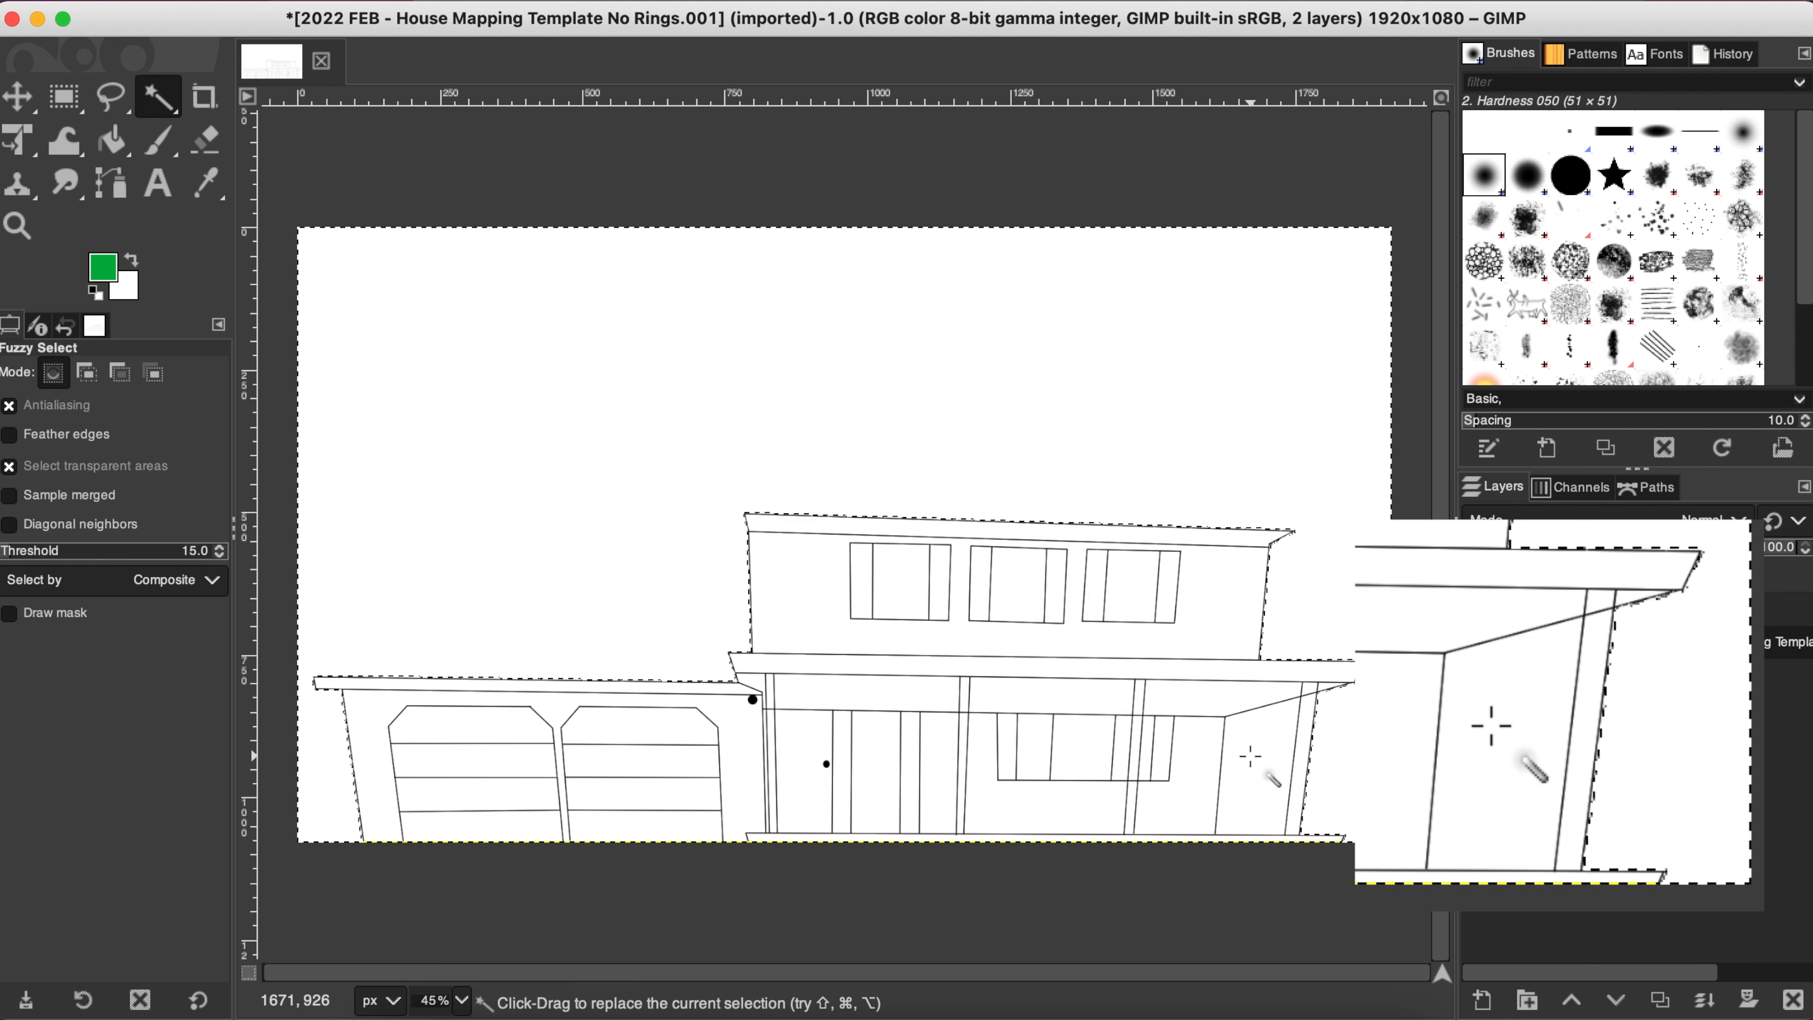
key(shift)
key(shift)
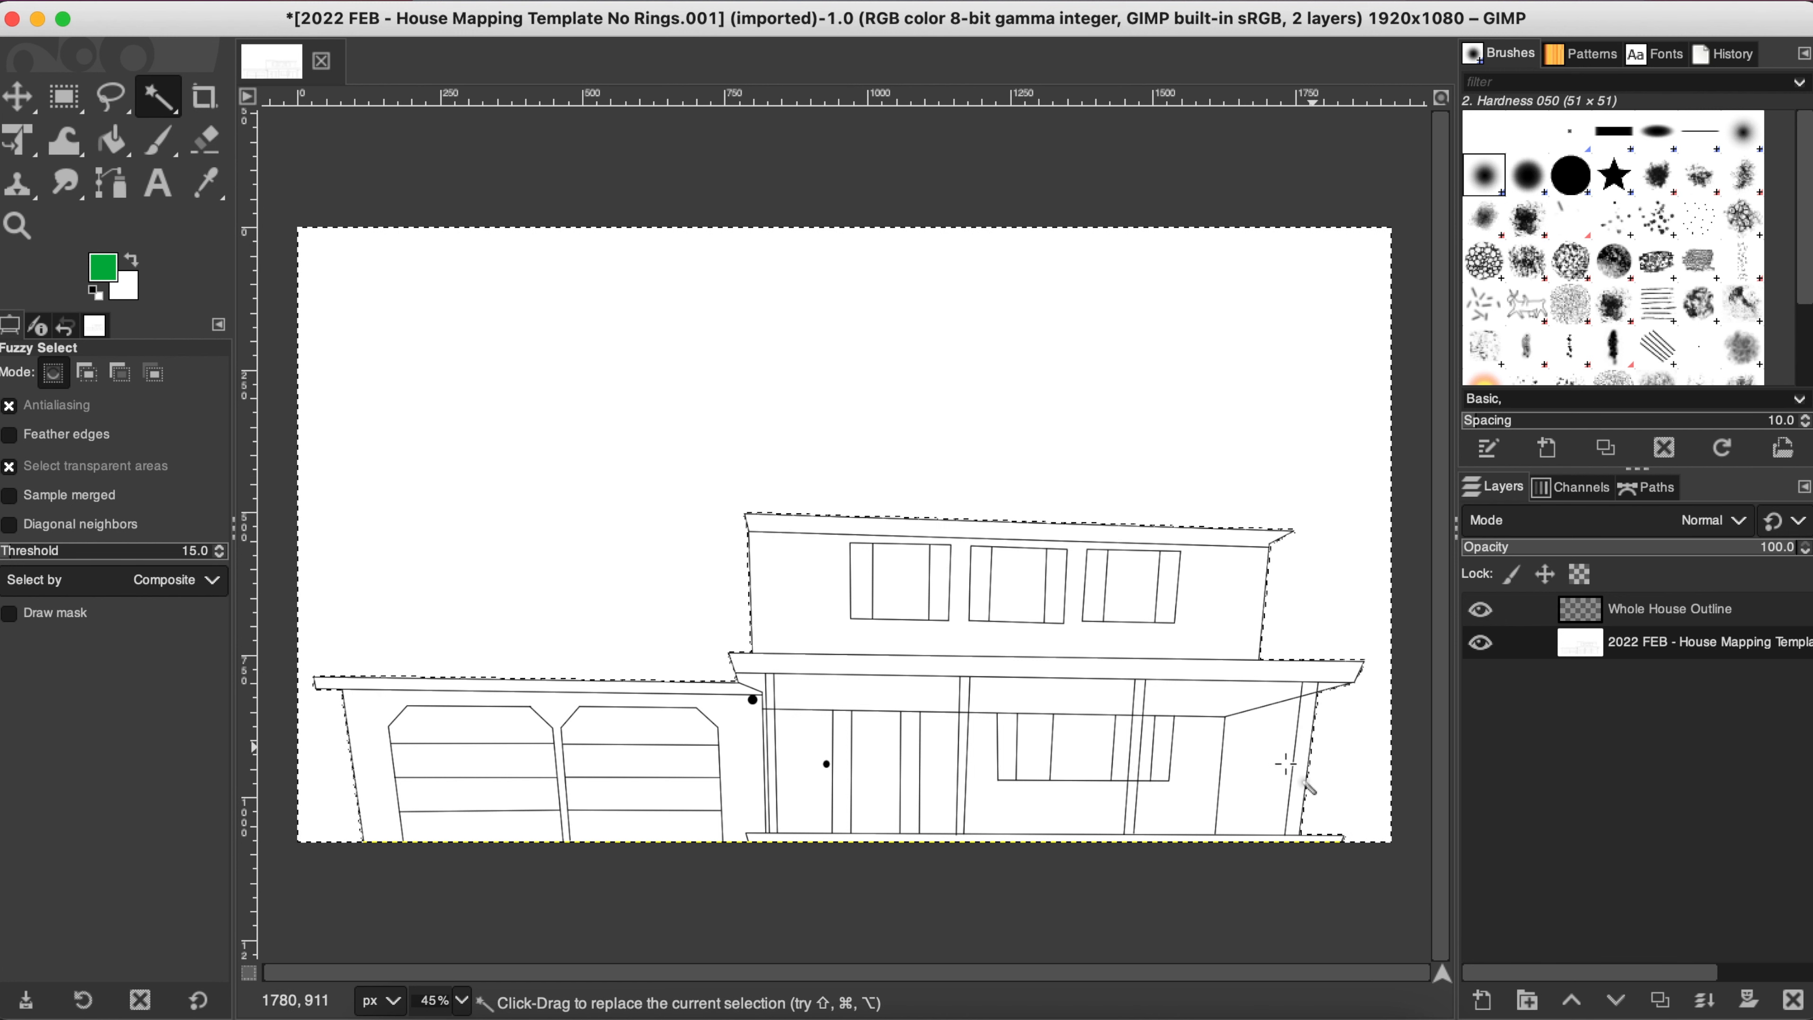
key(shift)
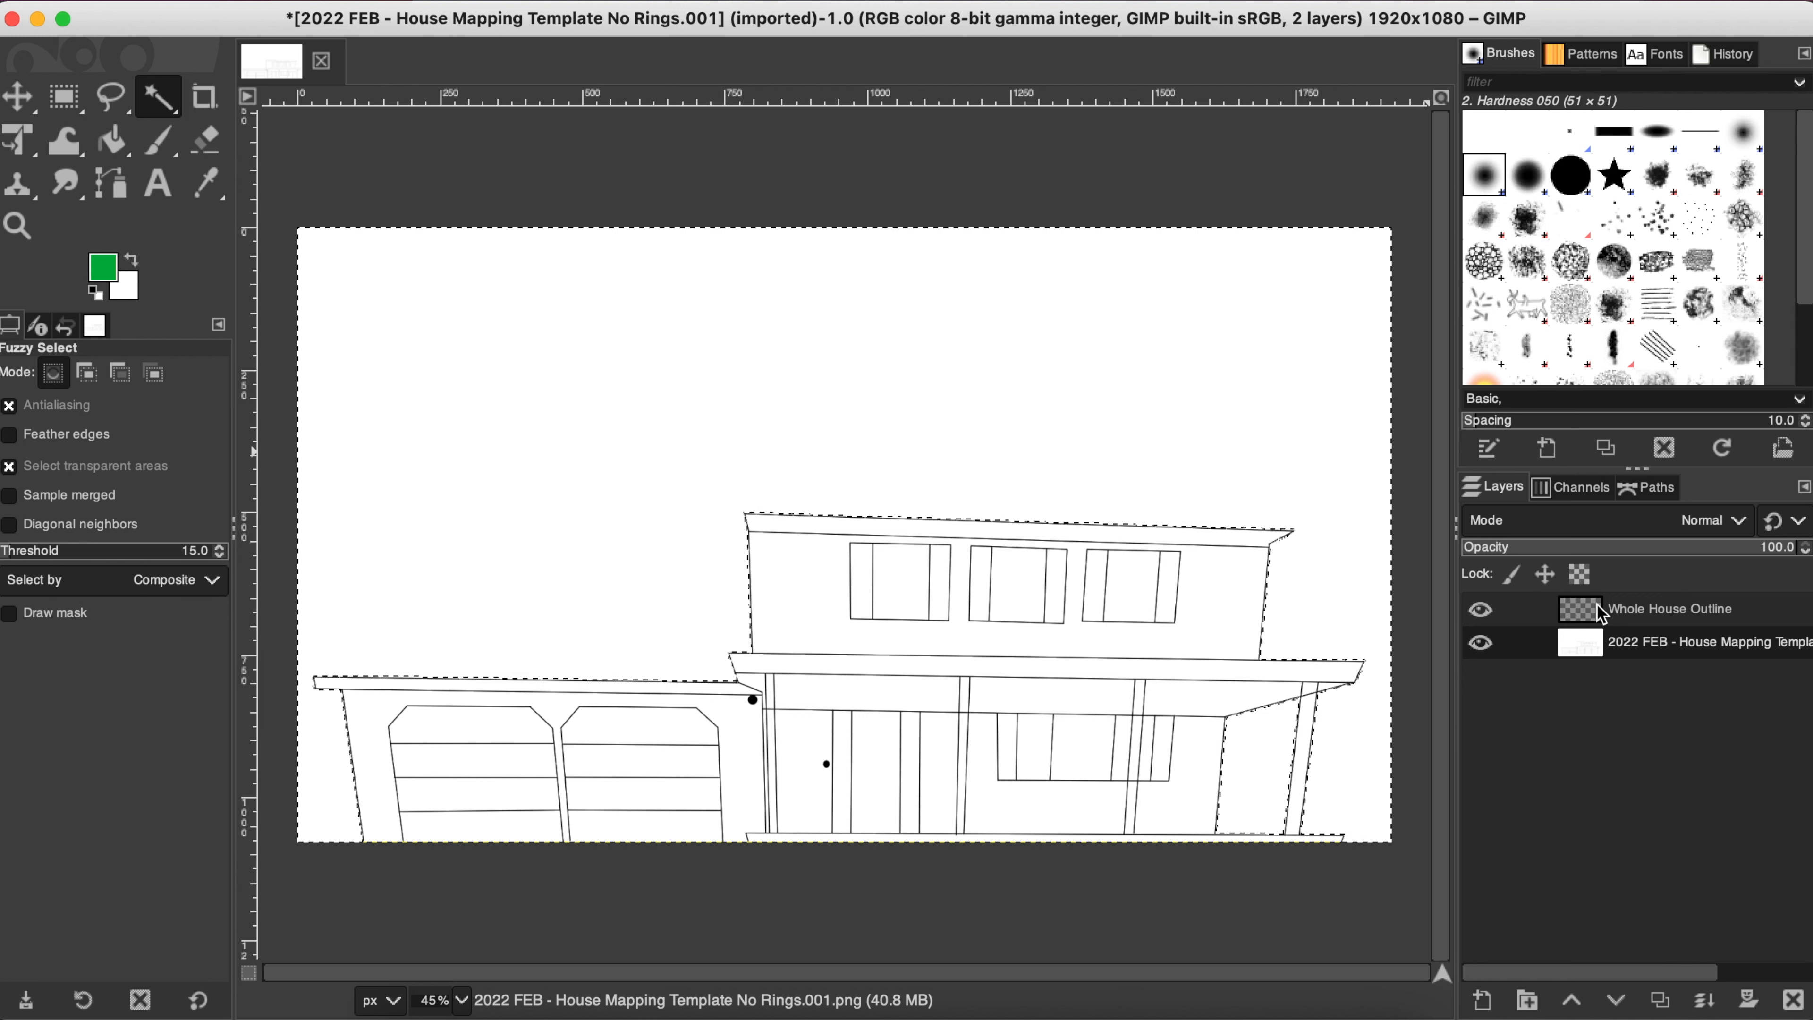
click(1699, 614)
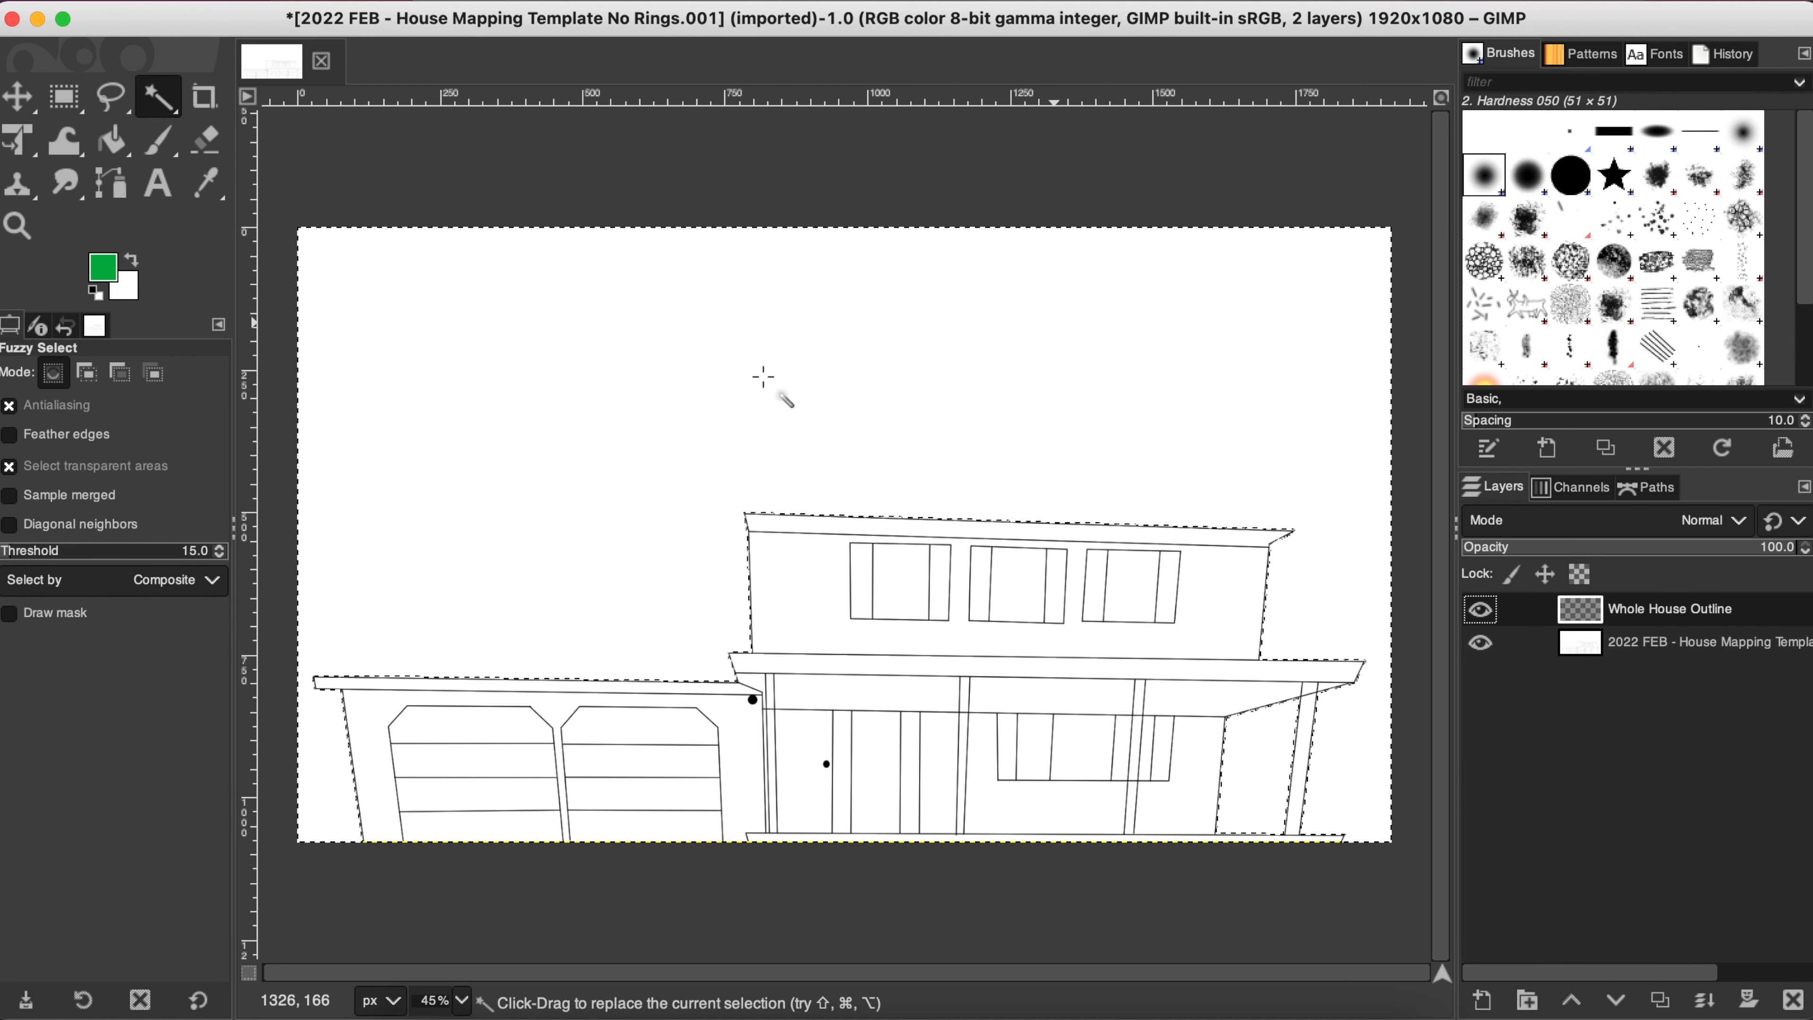
Step: Reset the colors to black and white, paint the selected area around the house black, and check the mask with the template layer hidden
click(94, 292)
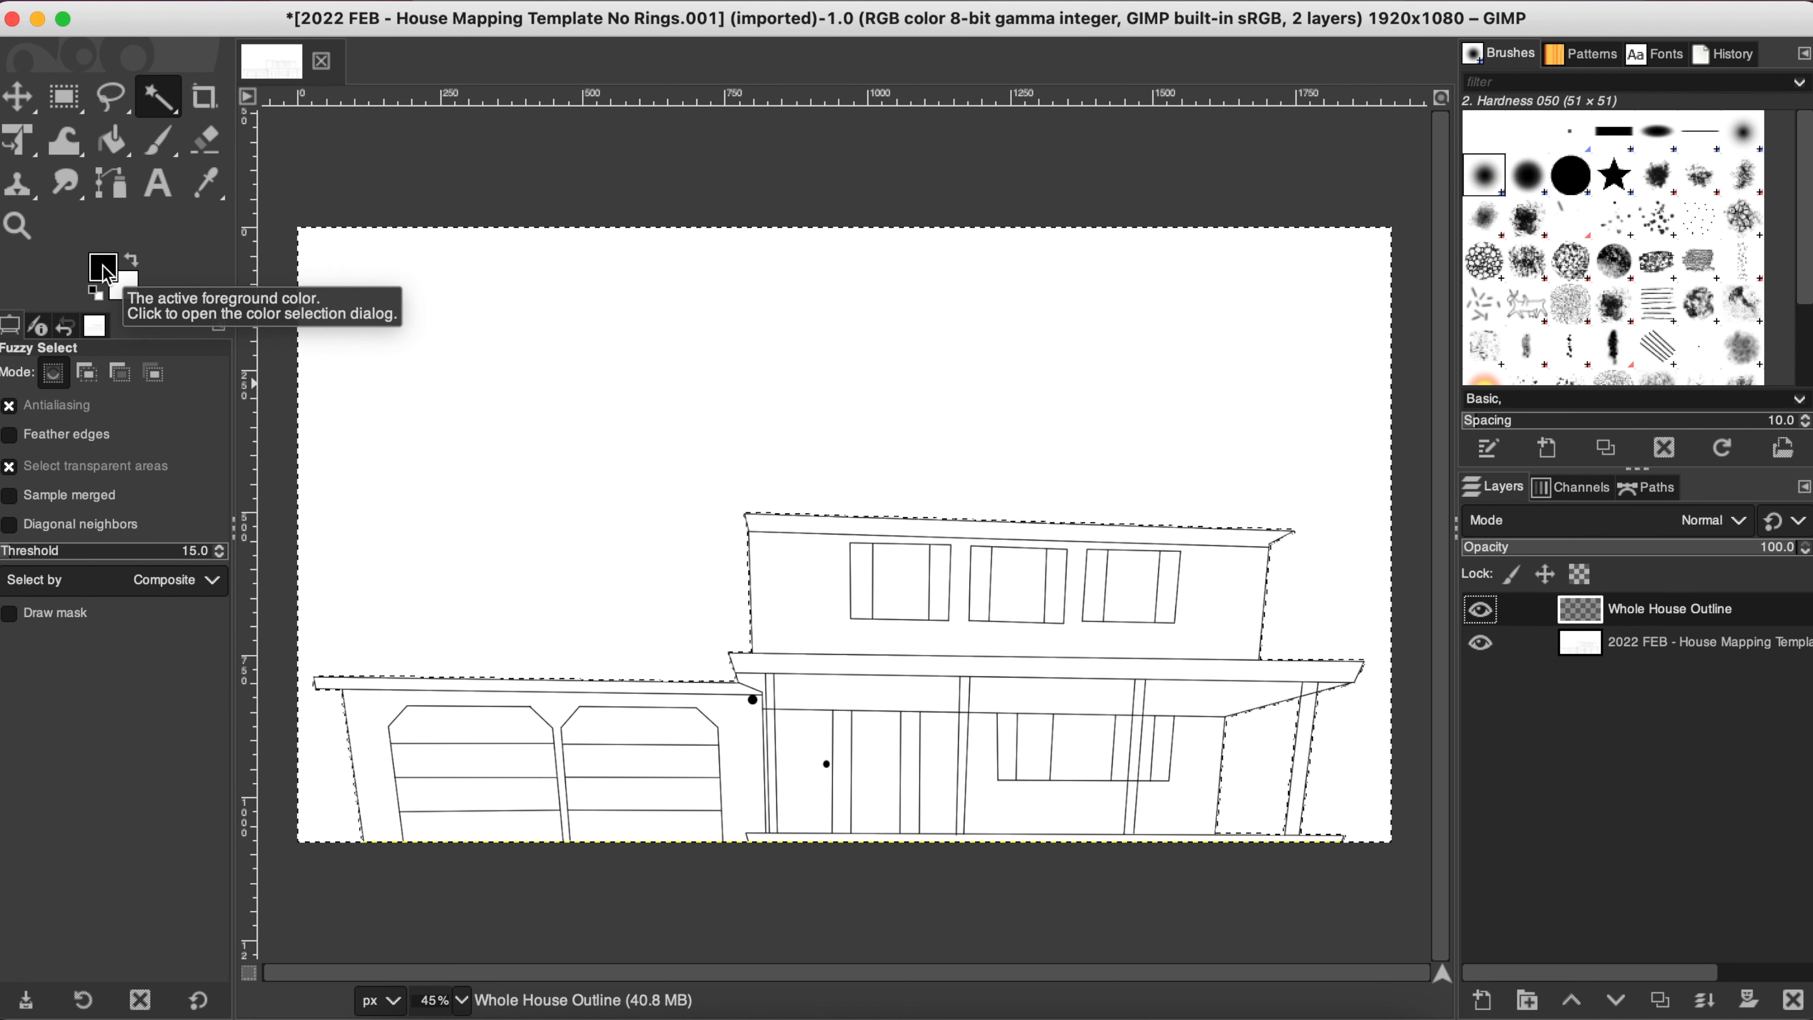
click(106, 274)
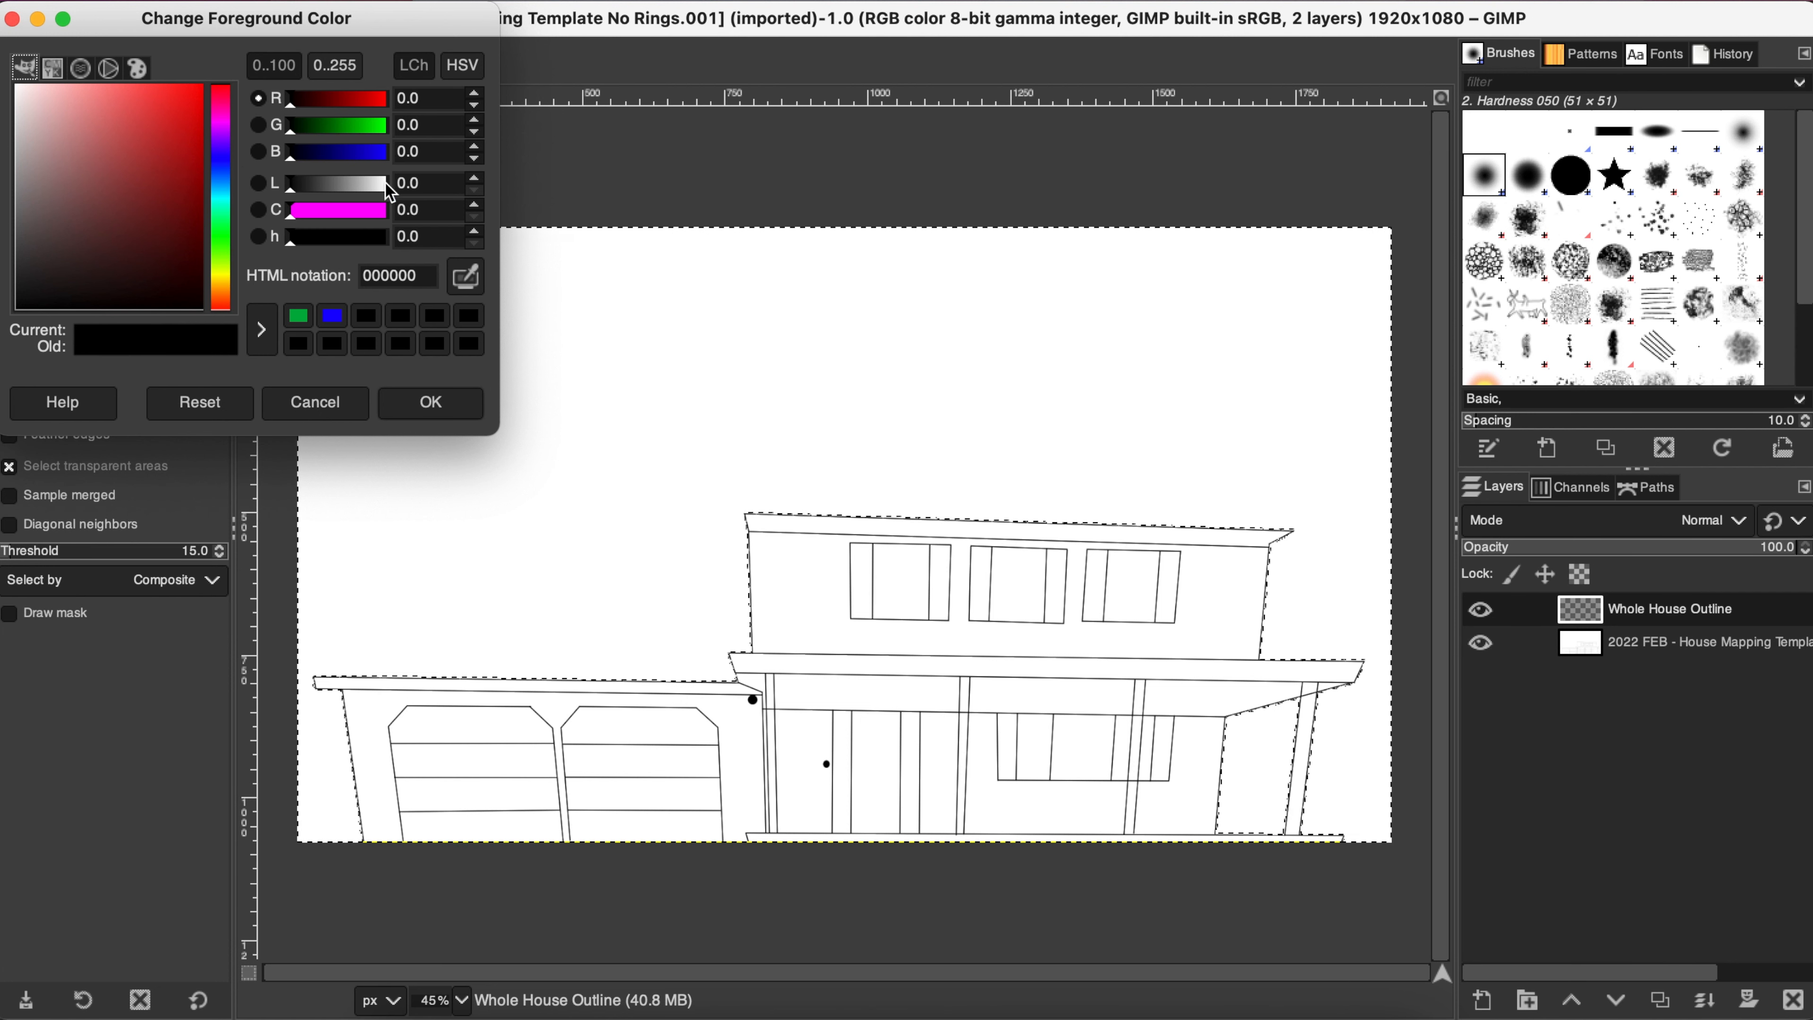
click(423, 407)
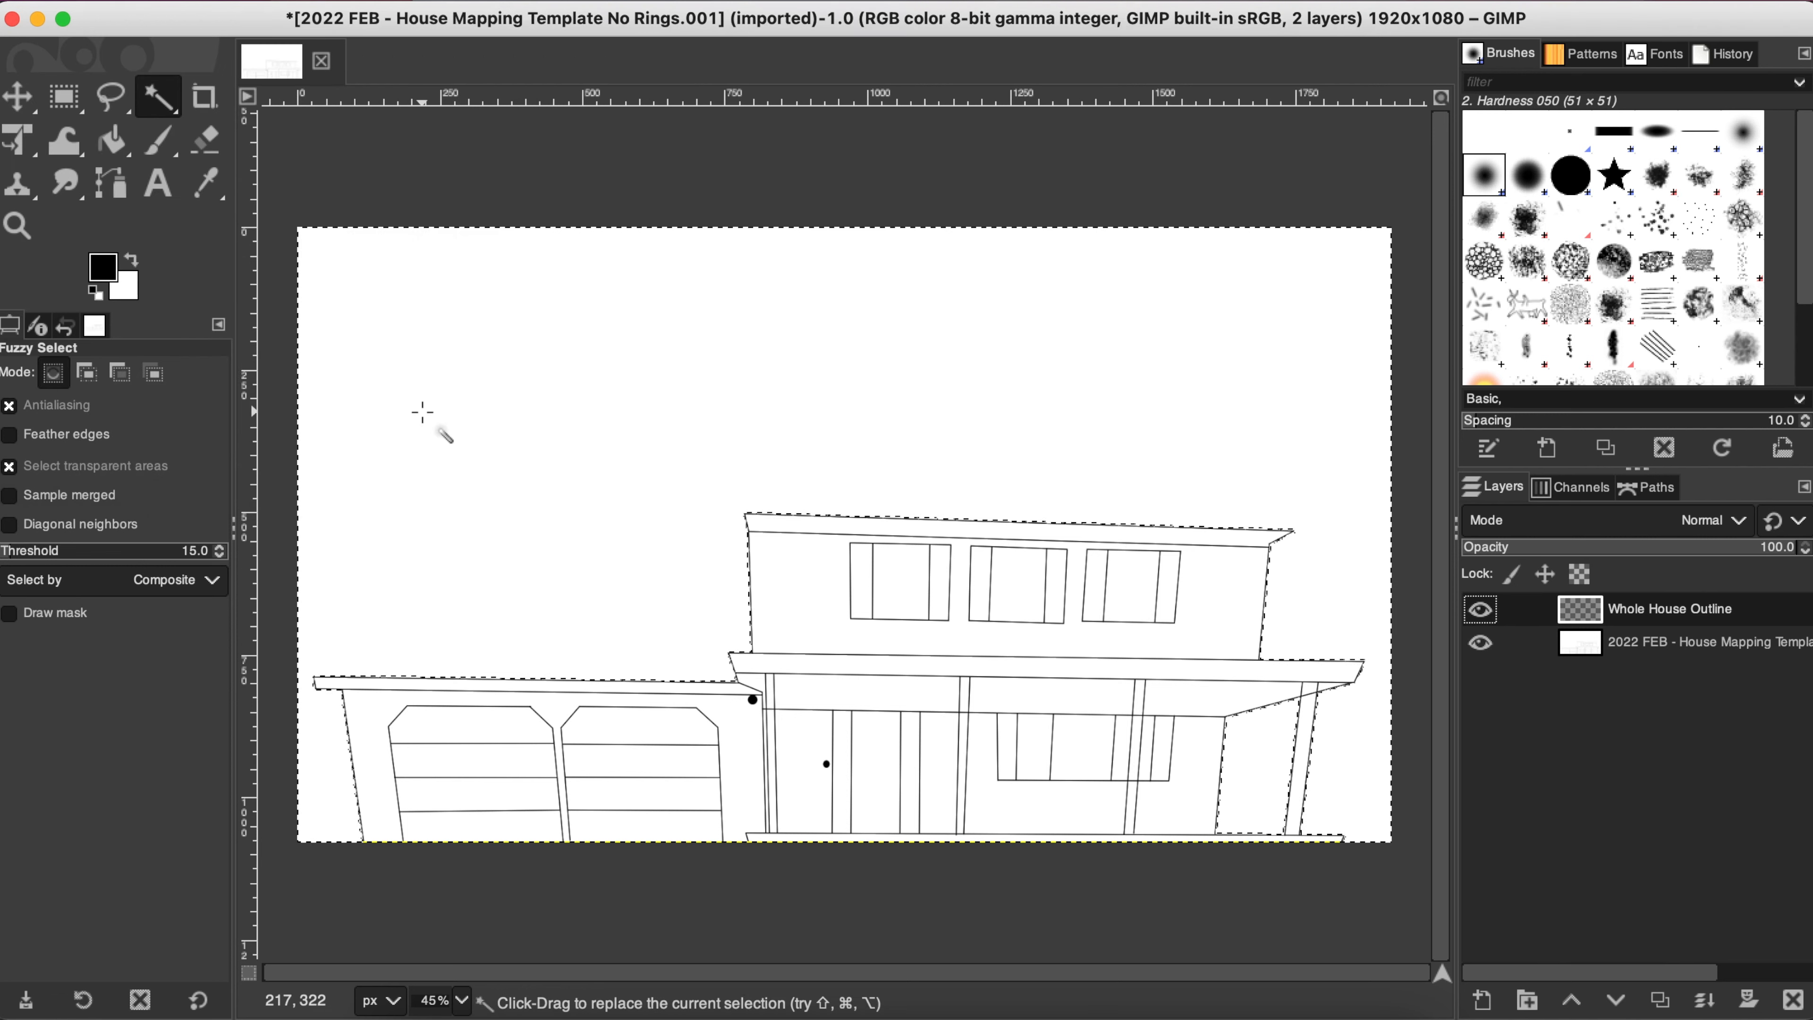
click(158, 139)
mouse_move(385, 289)
mouse_down()
mouse_move(1376, 332)
mouse_move(1350, 325)
mouse_move(1335, 707)
mouse_move(1289, 468)
mouse_move(1223, 689)
mouse_move(1156, 436)
mouse_move(1099, 685)
mouse_move(951, 356)
mouse_move(636, 804)
mouse_move(531, 373)
mouse_move(509, 870)
mouse_move(672, 259)
mouse_move(372, 444)
mouse_move(371, 521)
mouse_up()
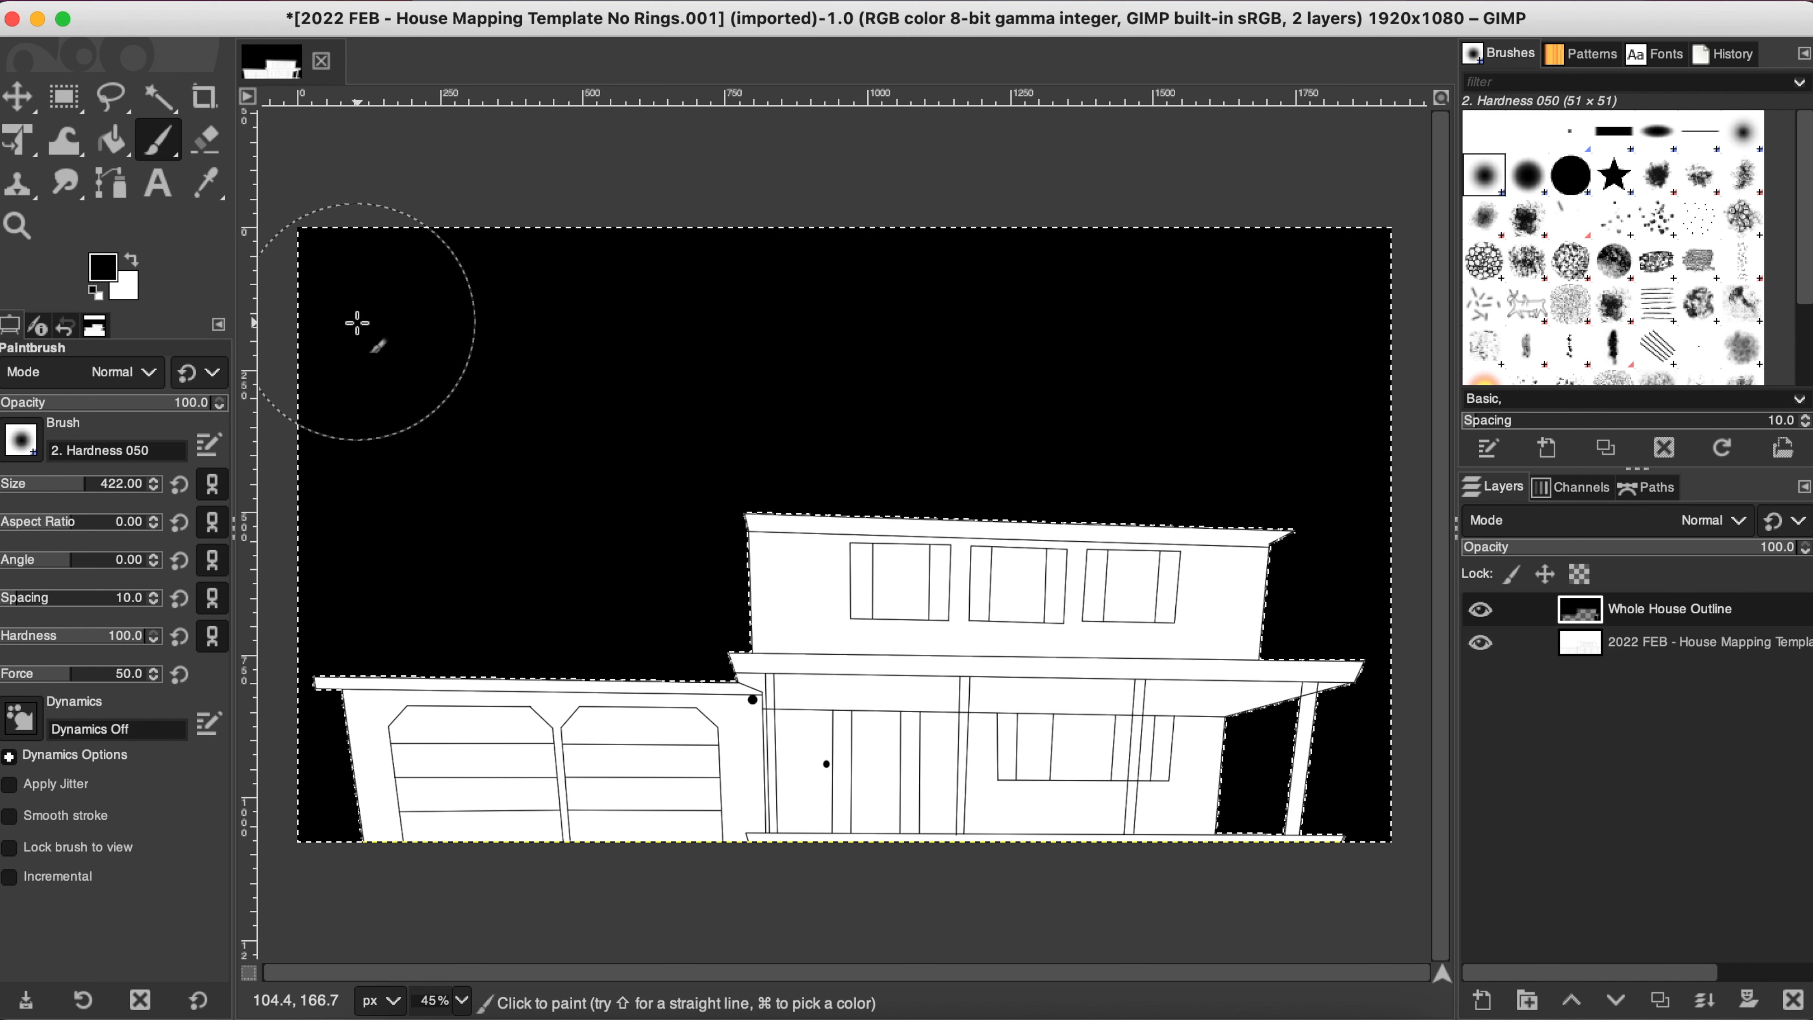
click(1480, 645)
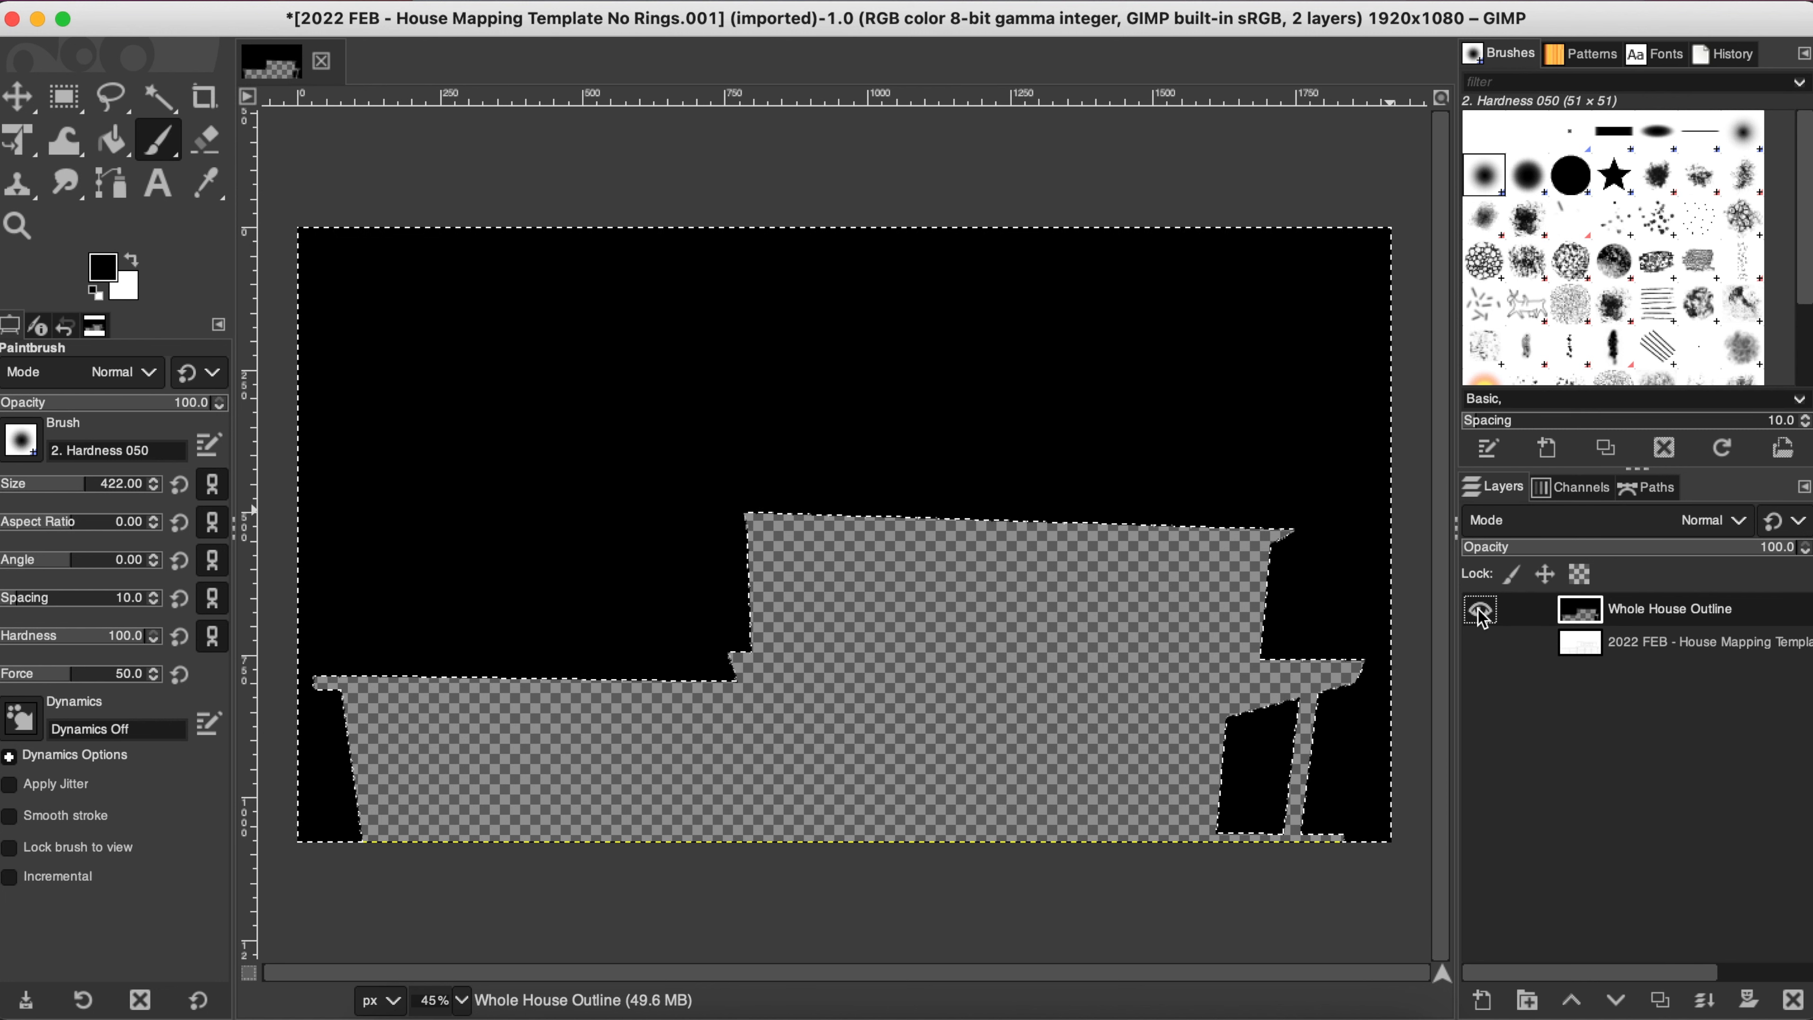
click(1480, 644)
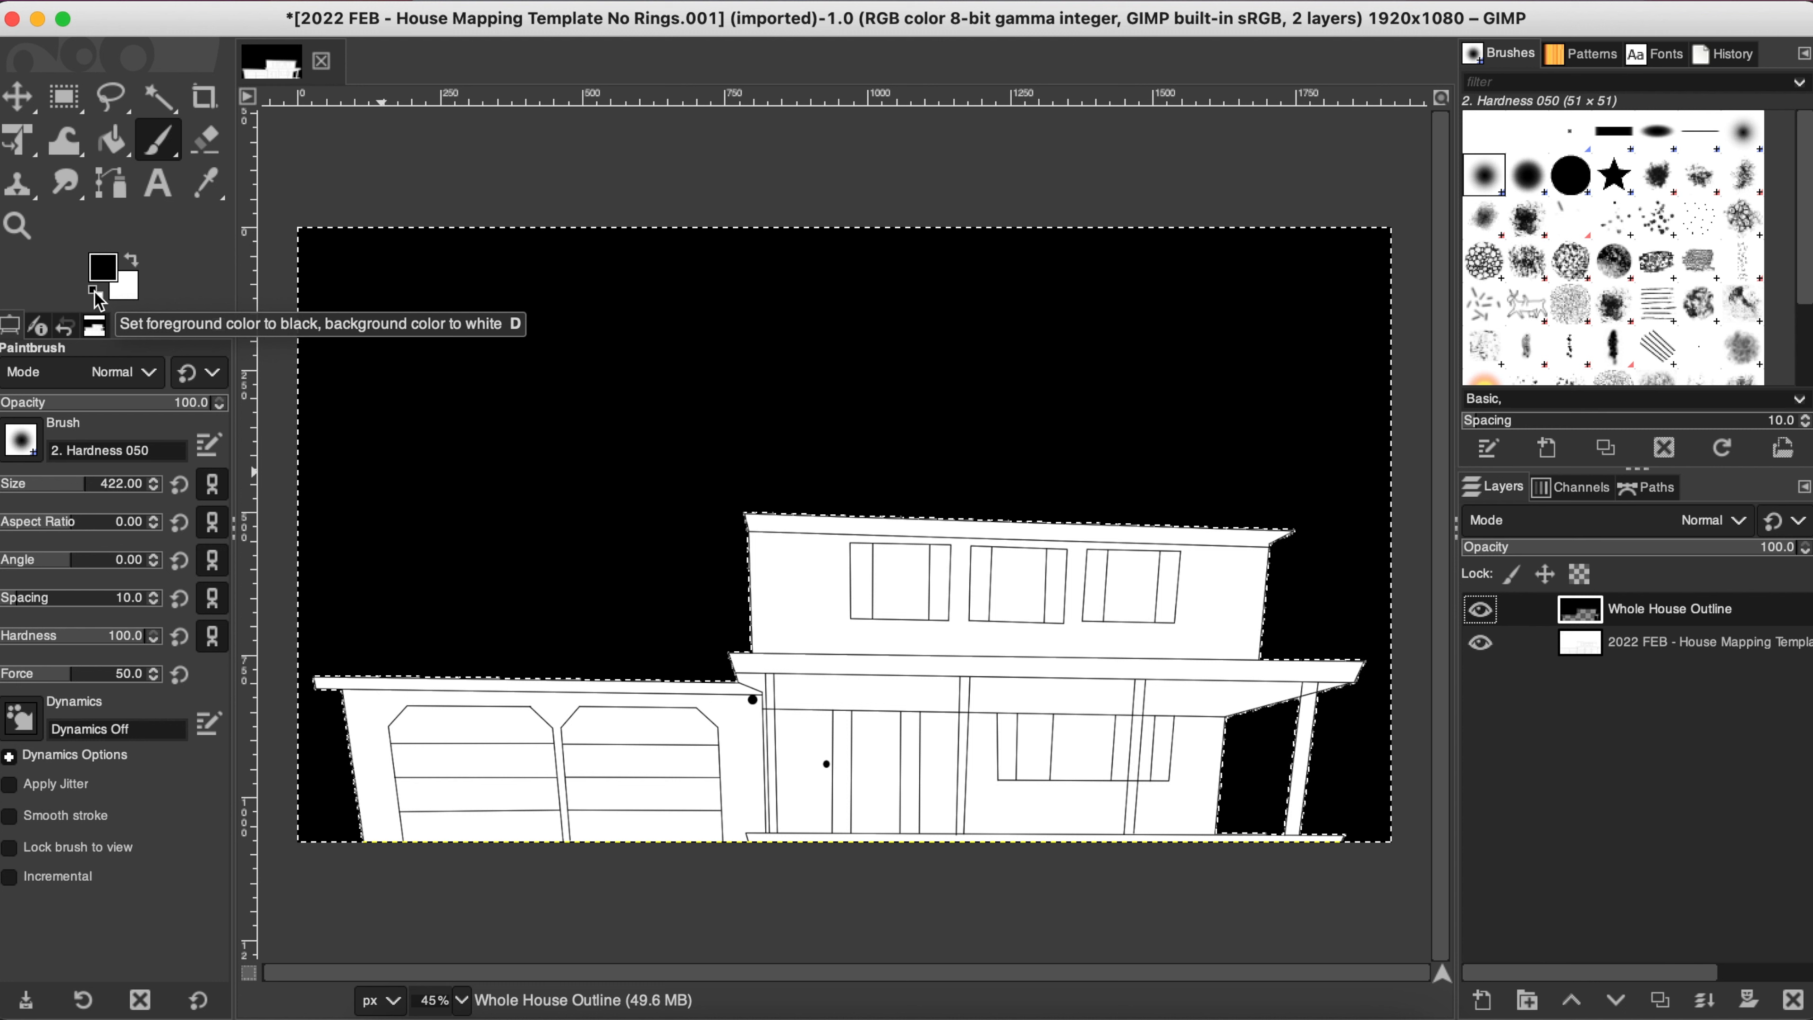
Step: Set the background color to green 00b140, and switch to Safari to look up the chroma key hex values on the Context page
click(129, 289)
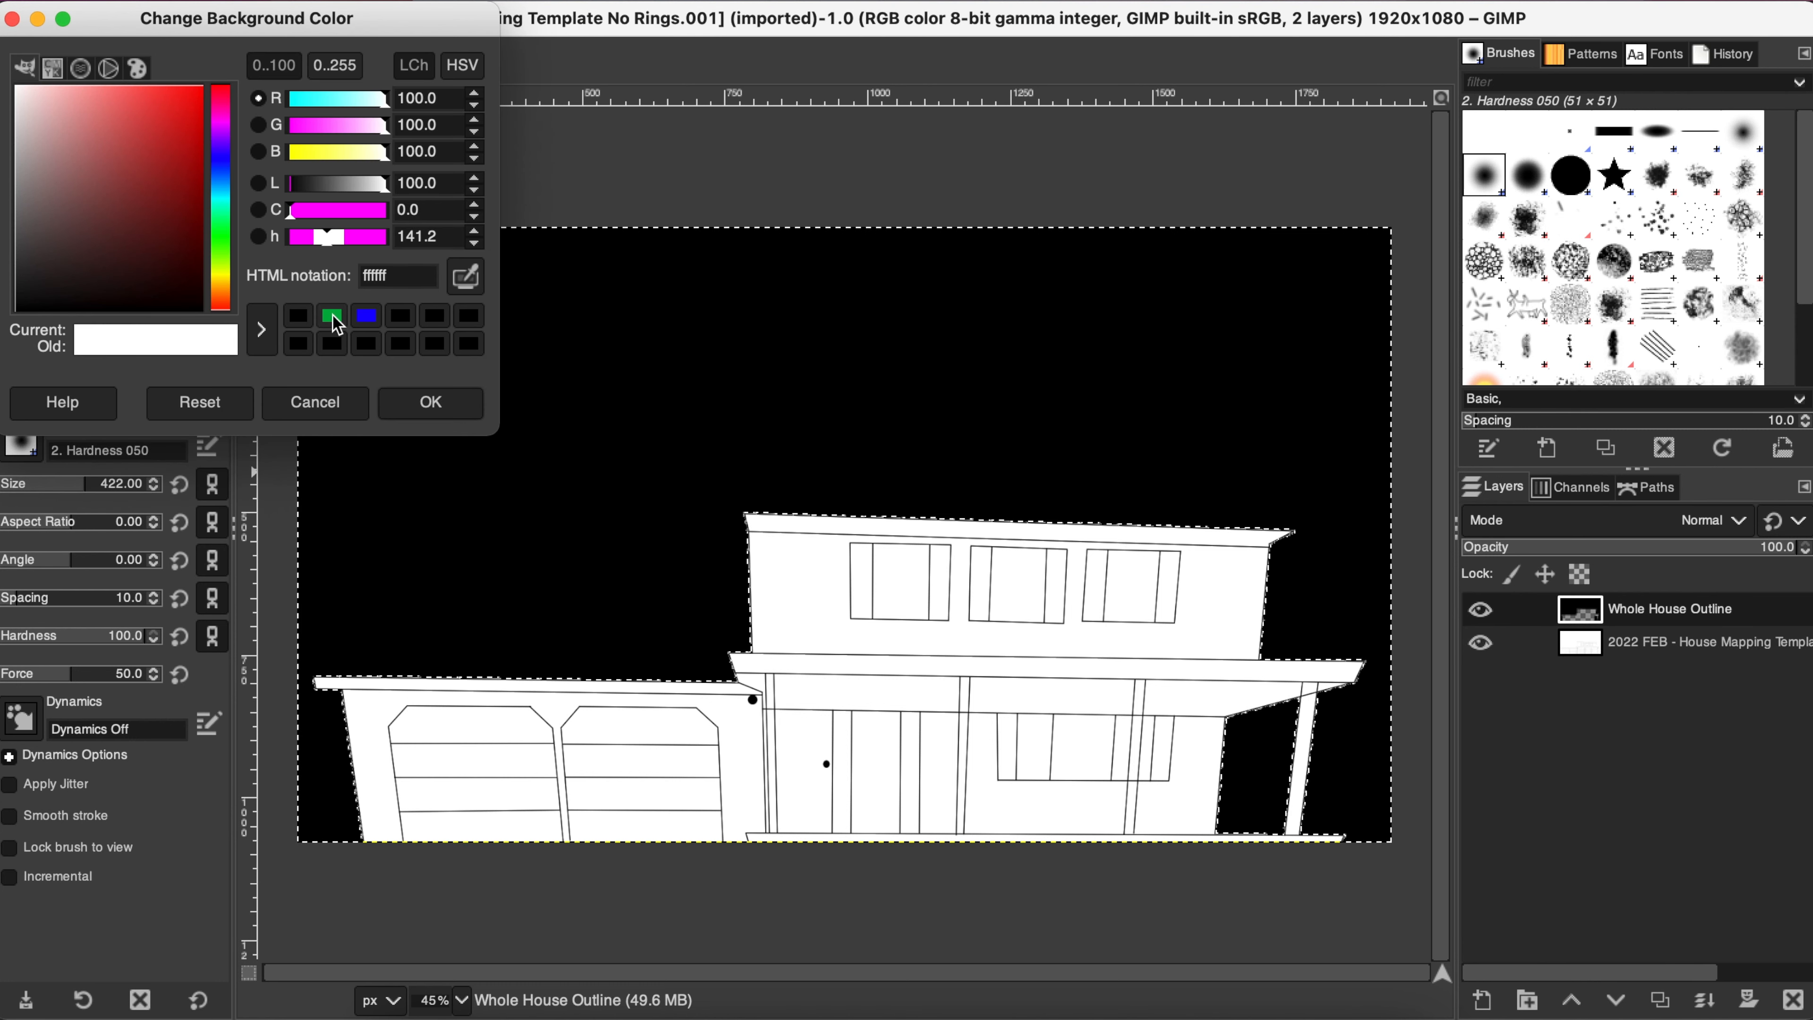
click(333, 315)
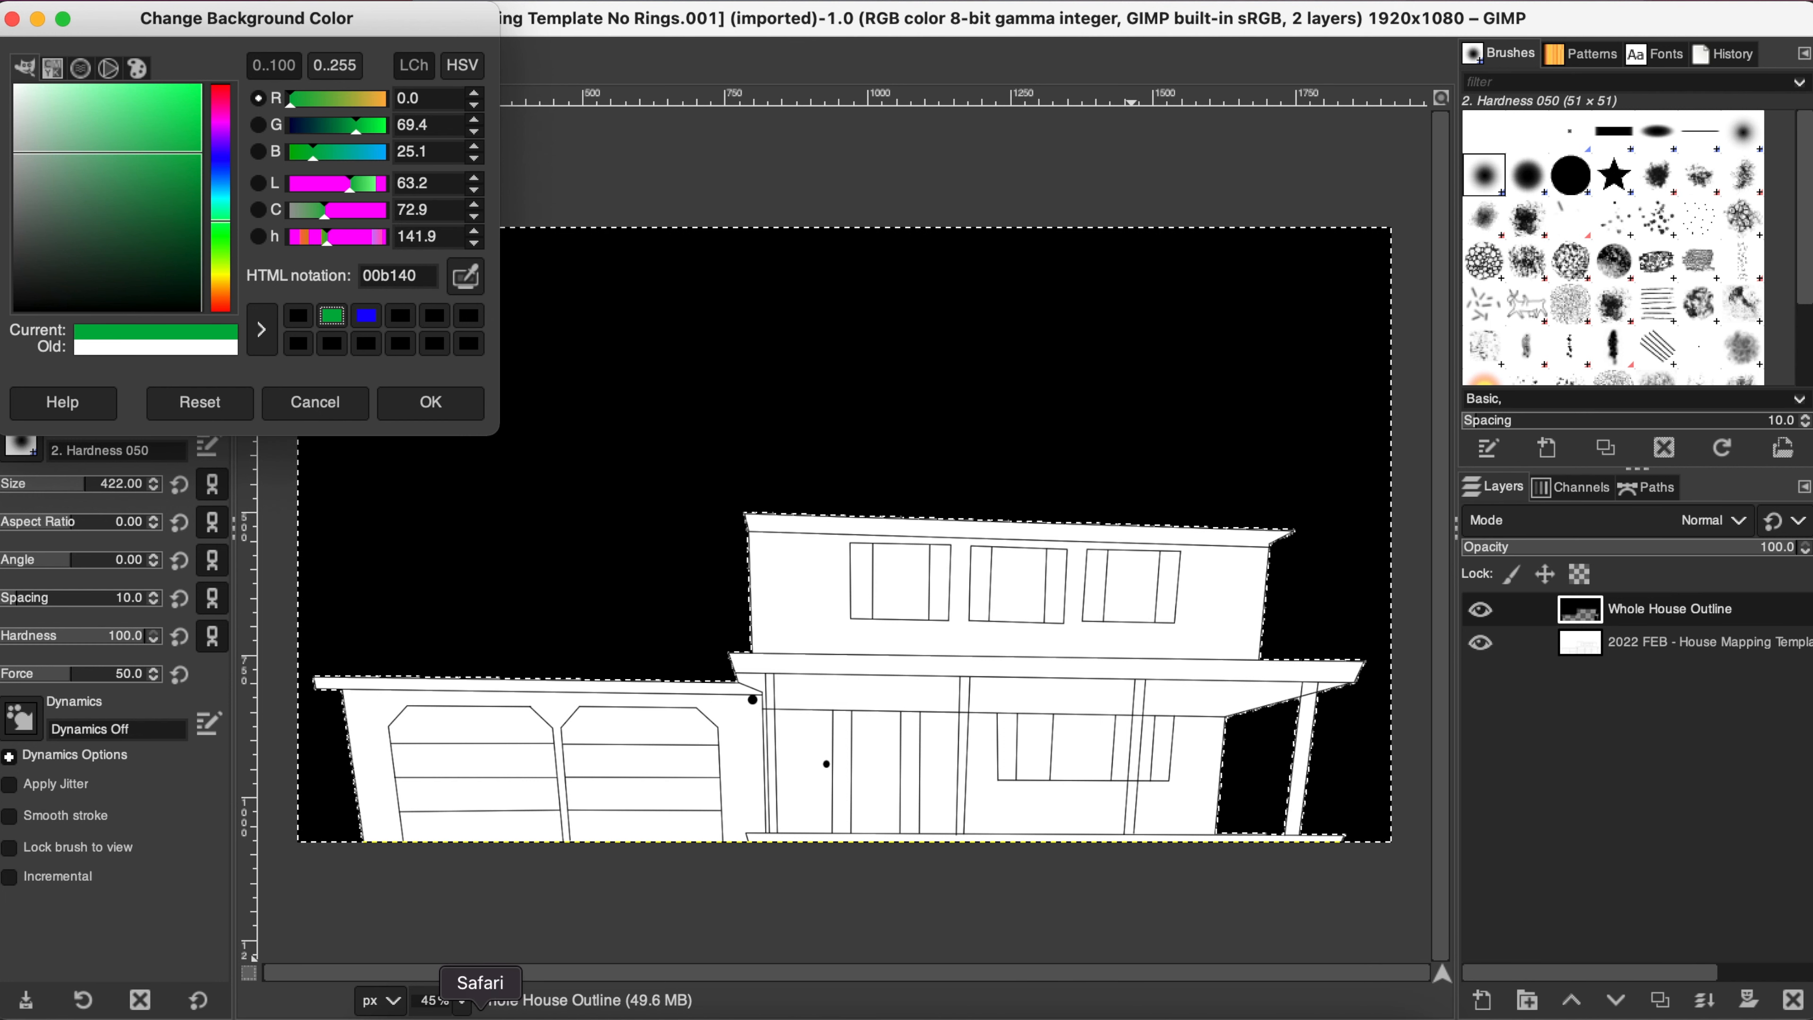
click(480, 1008)
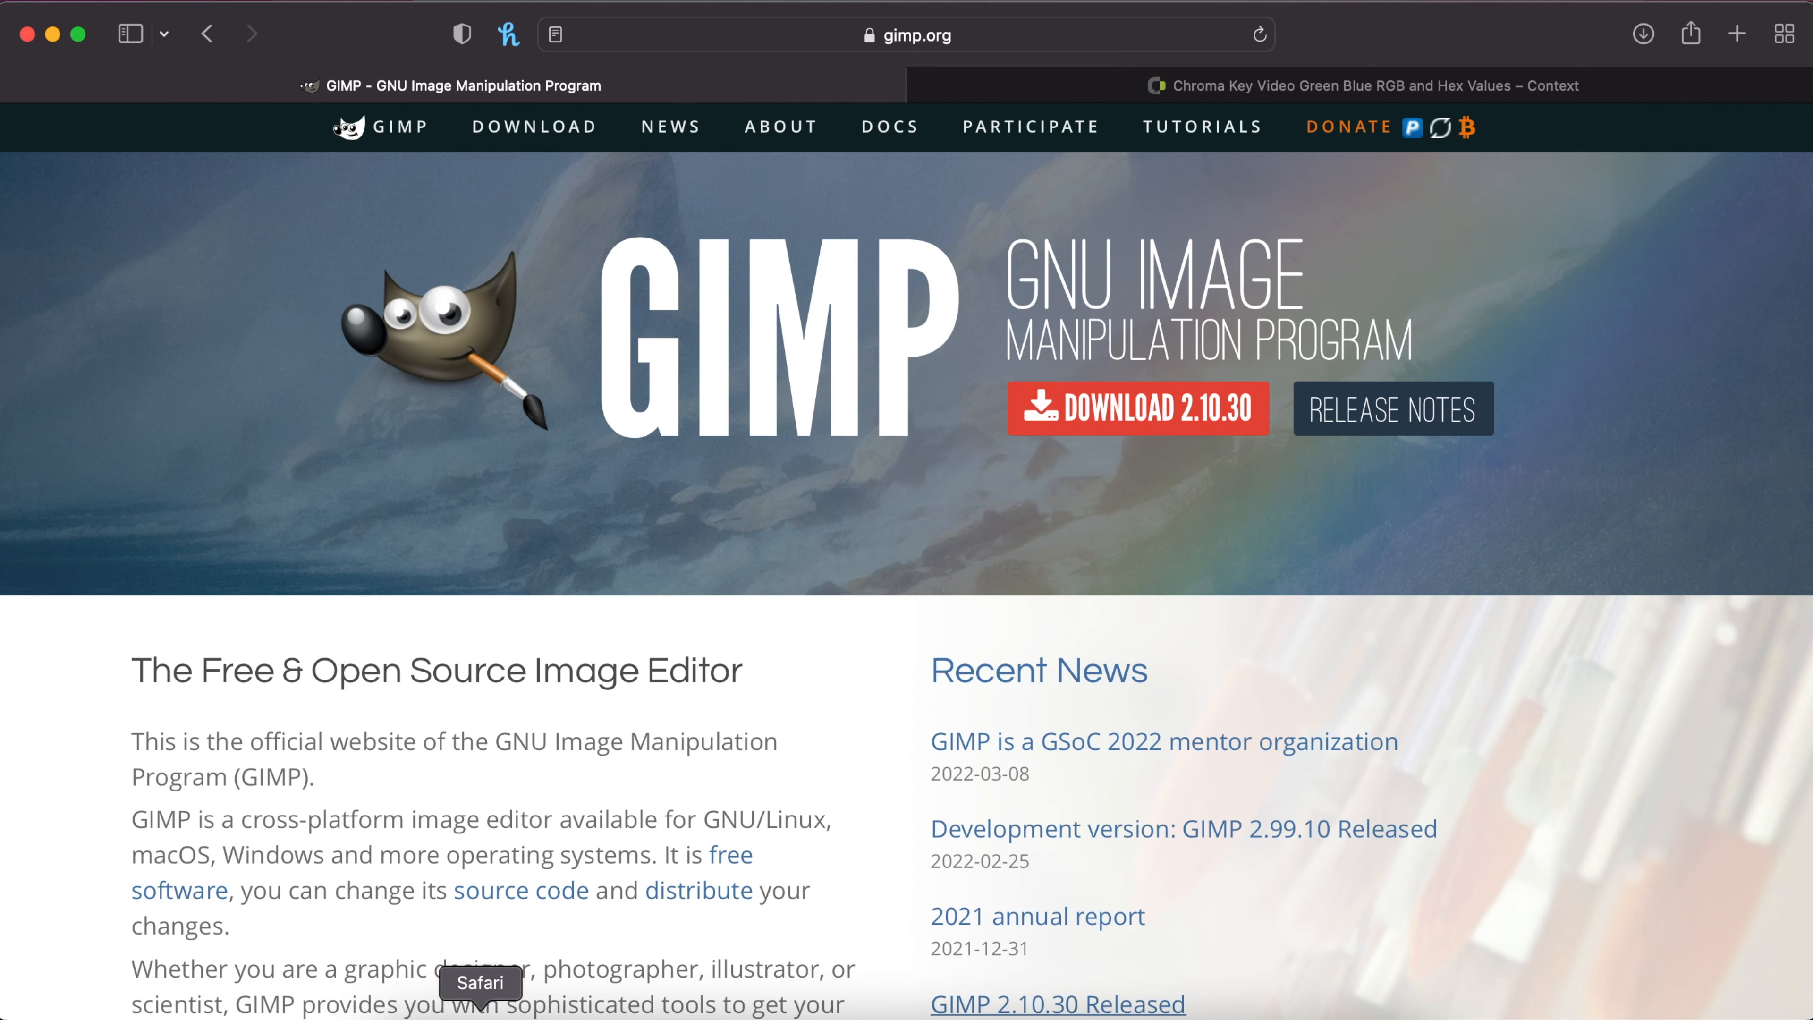
click(1365, 92)
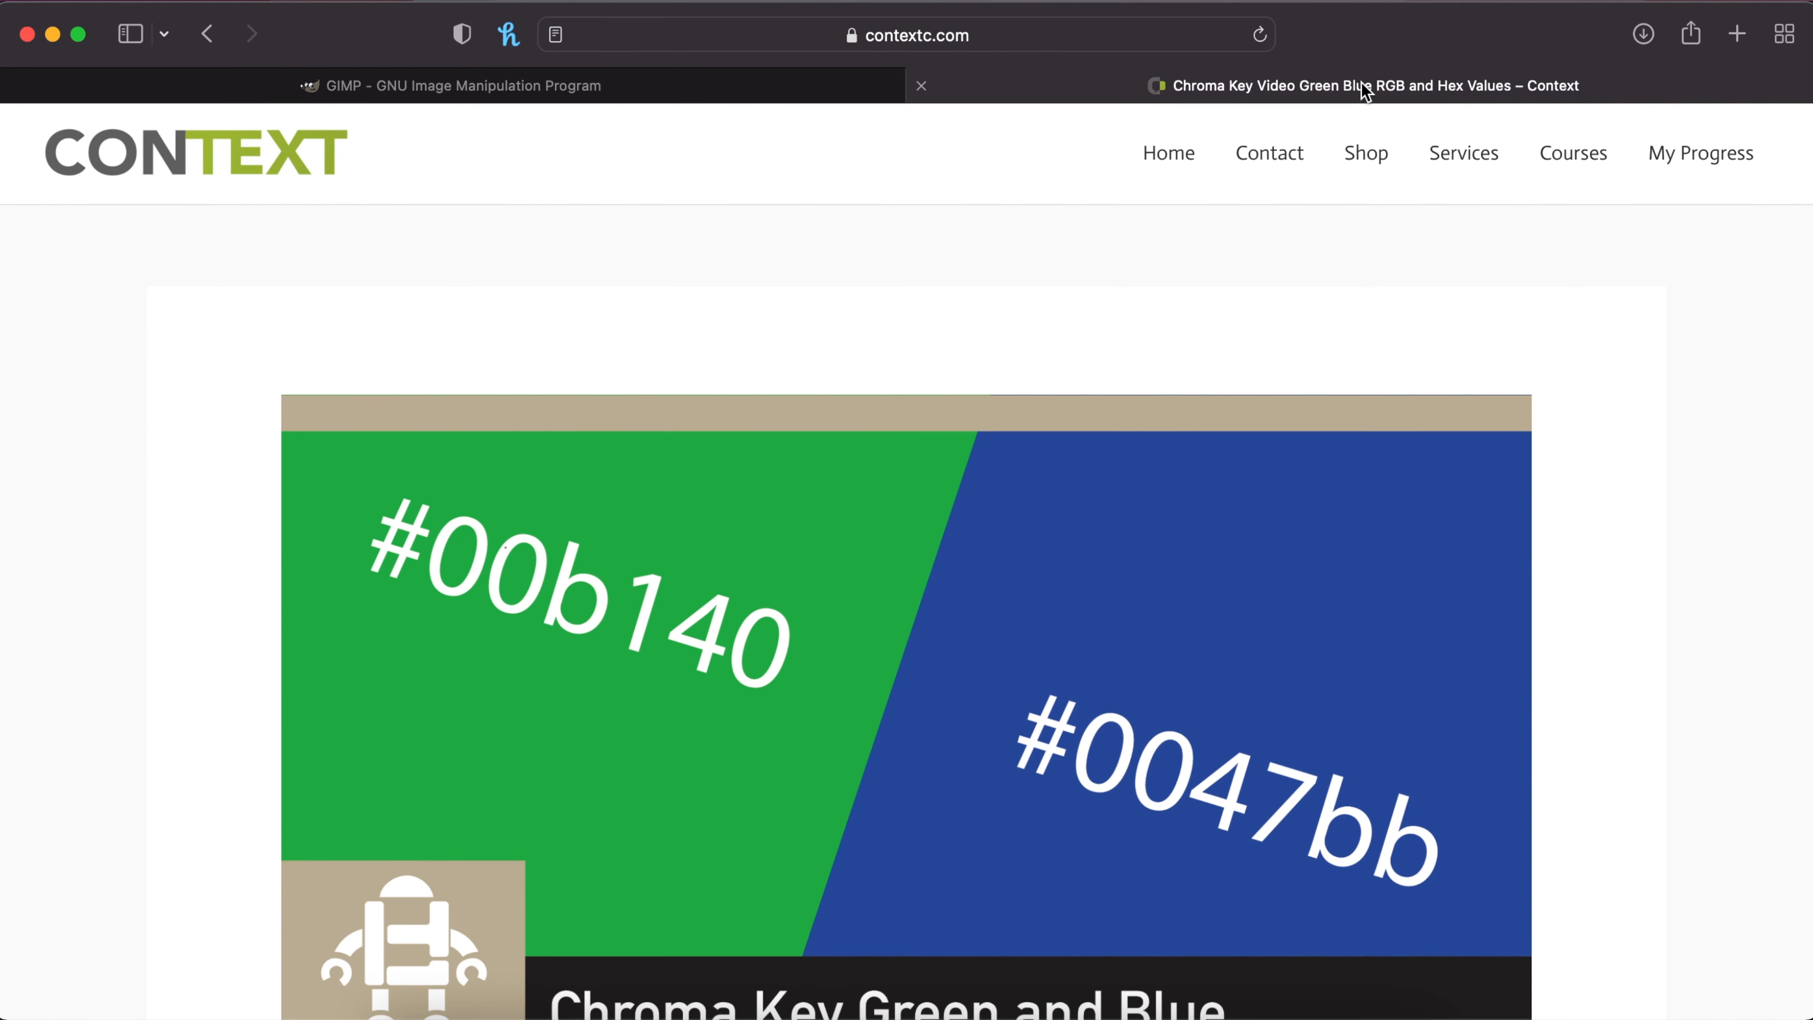
scroll(708, 501, down, 5)
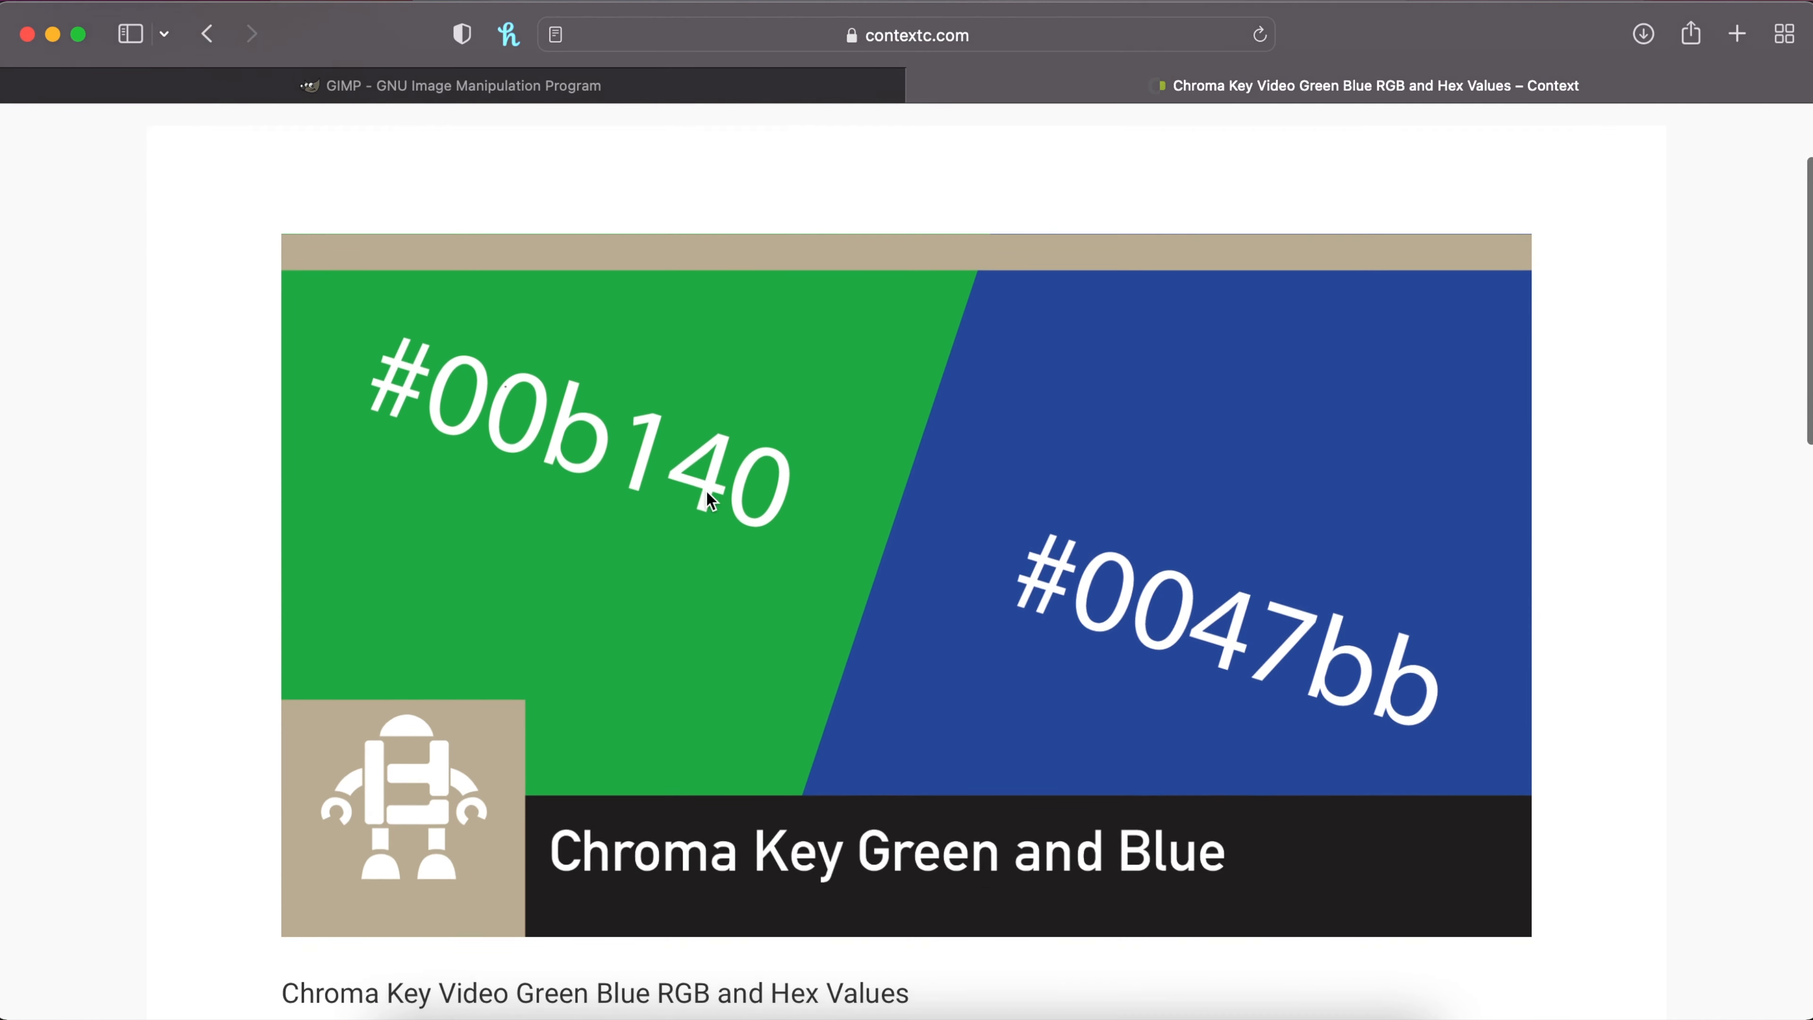
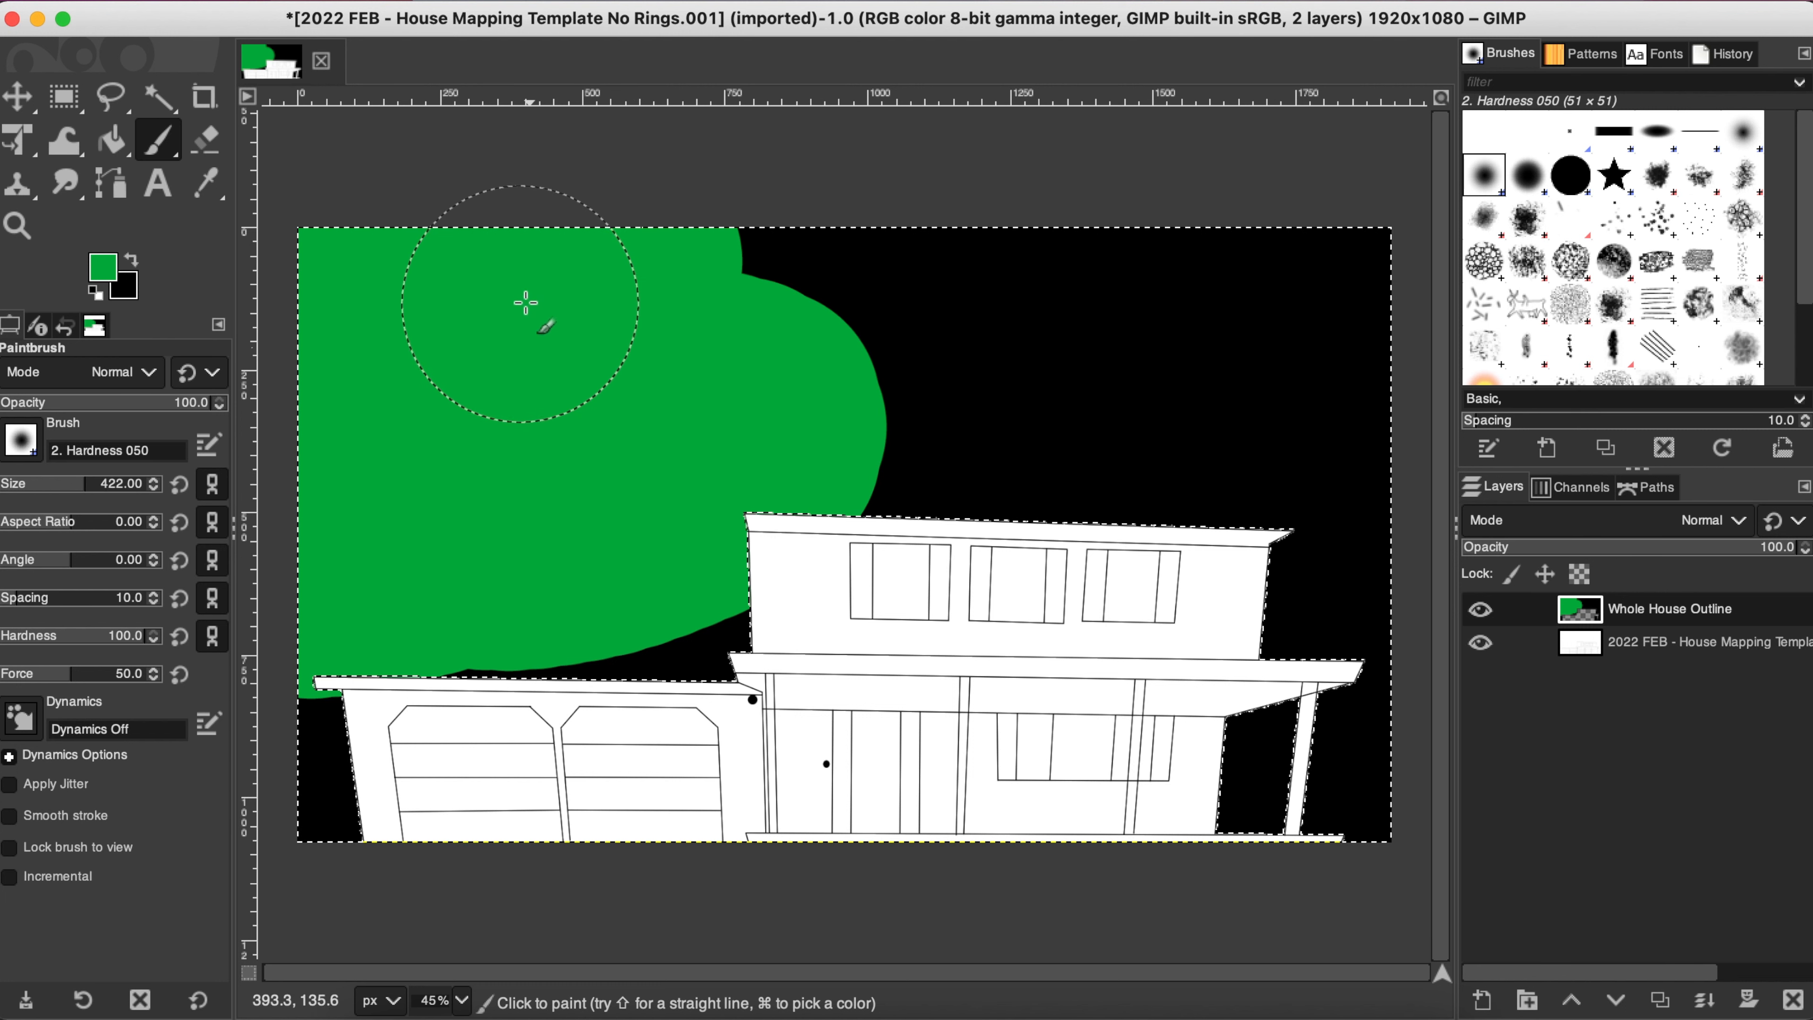
Step: Paint the whole selected area around the house green on the Whole House Outline layer, enlarging the brush to 986
mouse_move(619, 376)
mouse_down()
mouse_move(620, 430)
mouse_move(741, 280)
mouse_move(871, 407)
mouse_move(811, 404)
mouse_move(890, 285)
mouse_move(1011, 337)
mouse_move(1010, 171)
mouse_move(1228, 153)
mouse_move(1049, 513)
mouse_move(923, 668)
mouse_move(1169, 659)
mouse_move(1329, 550)
mouse_move(1350, 415)
mouse_move(1239, 672)
mouse_move(1235, 760)
mouse_move(1279, 926)
mouse_move(1342, 636)
mouse_move(1303, 753)
mouse_up()
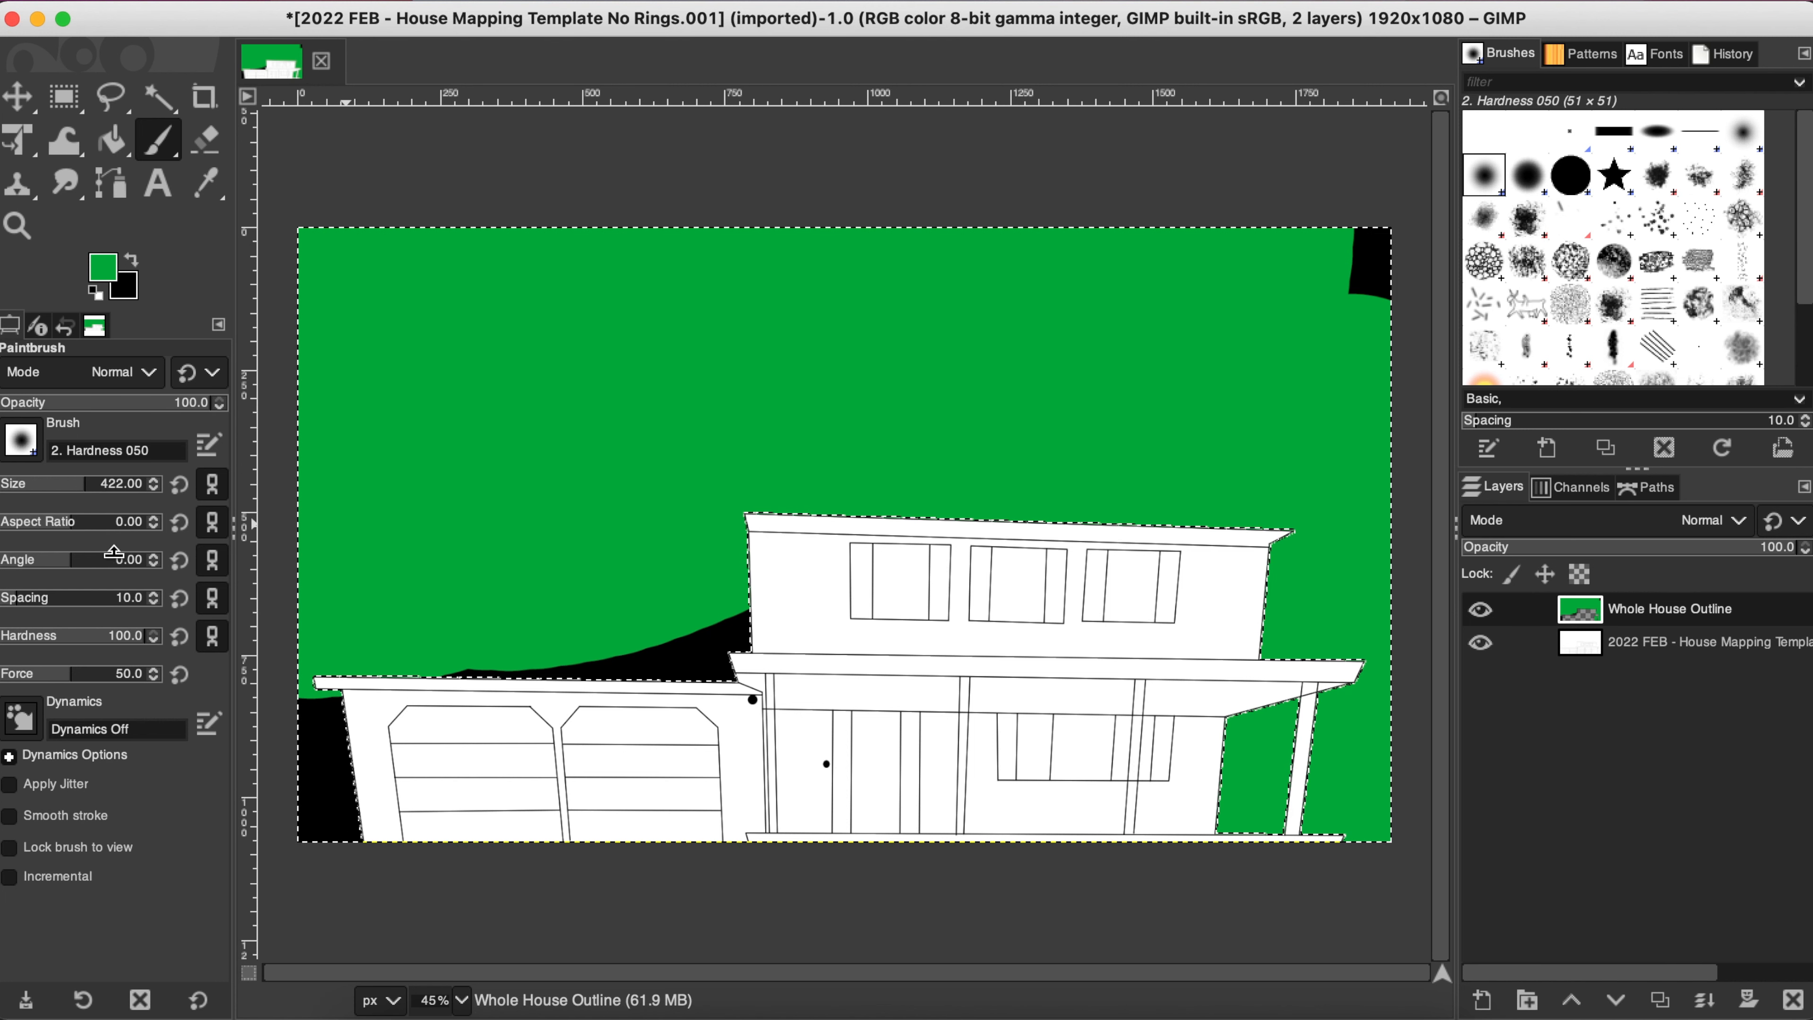
drag(68, 487, 132, 486)
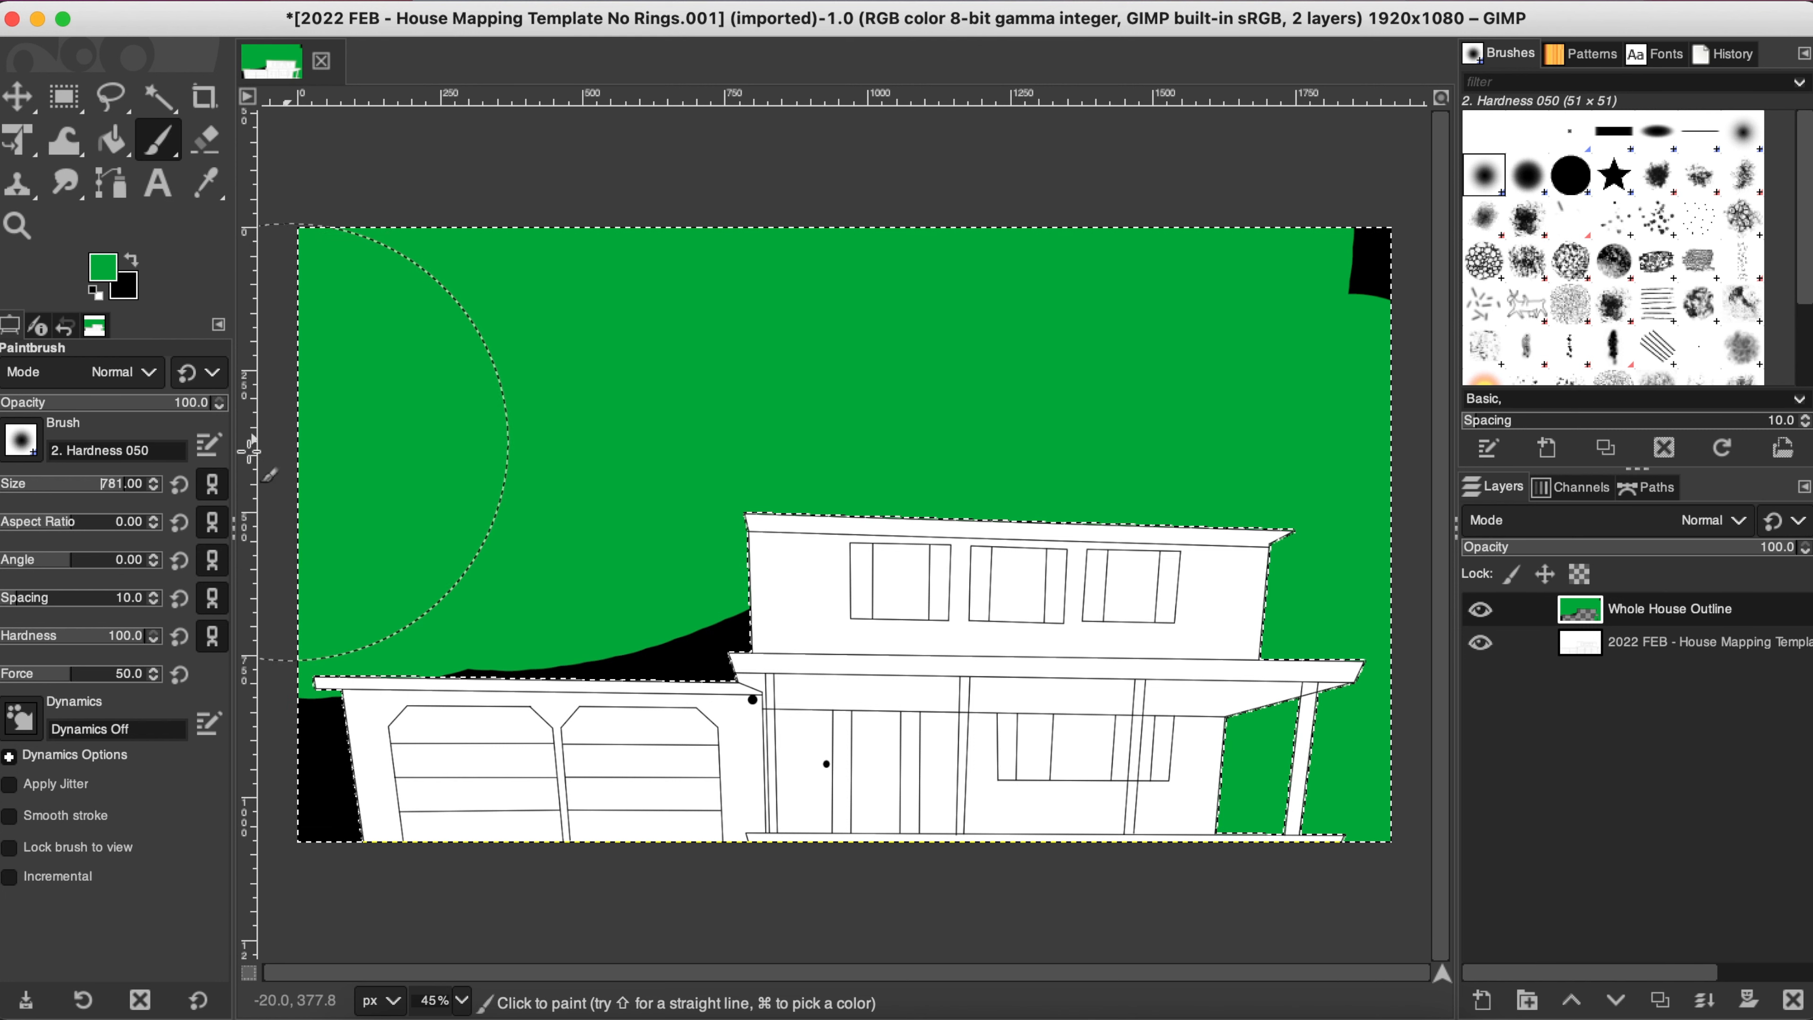
click(123, 482)
drag(123, 482, 159, 486)
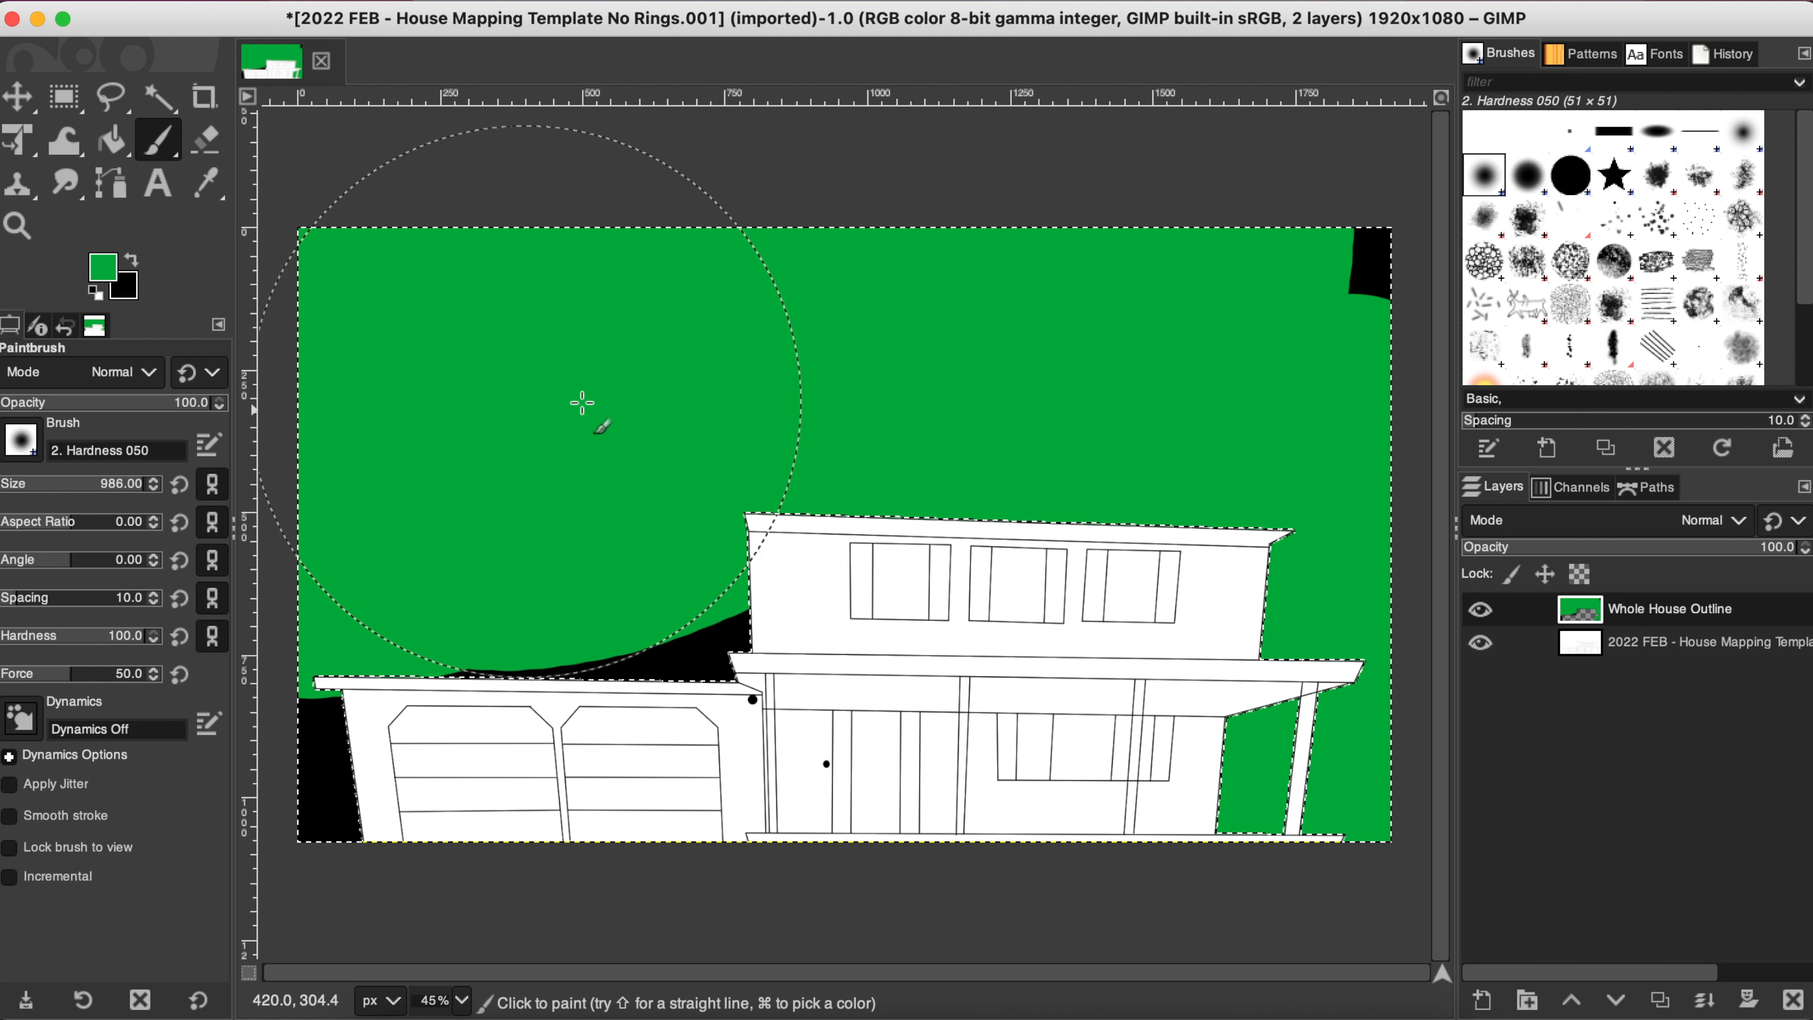
mouse_move(491, 390)
mouse_down()
mouse_move(1302, 395)
mouse_move(1415, 376)
mouse_move(1322, 587)
mouse_move(1301, 701)
mouse_move(690, 686)
mouse_move(259, 757)
mouse_up()
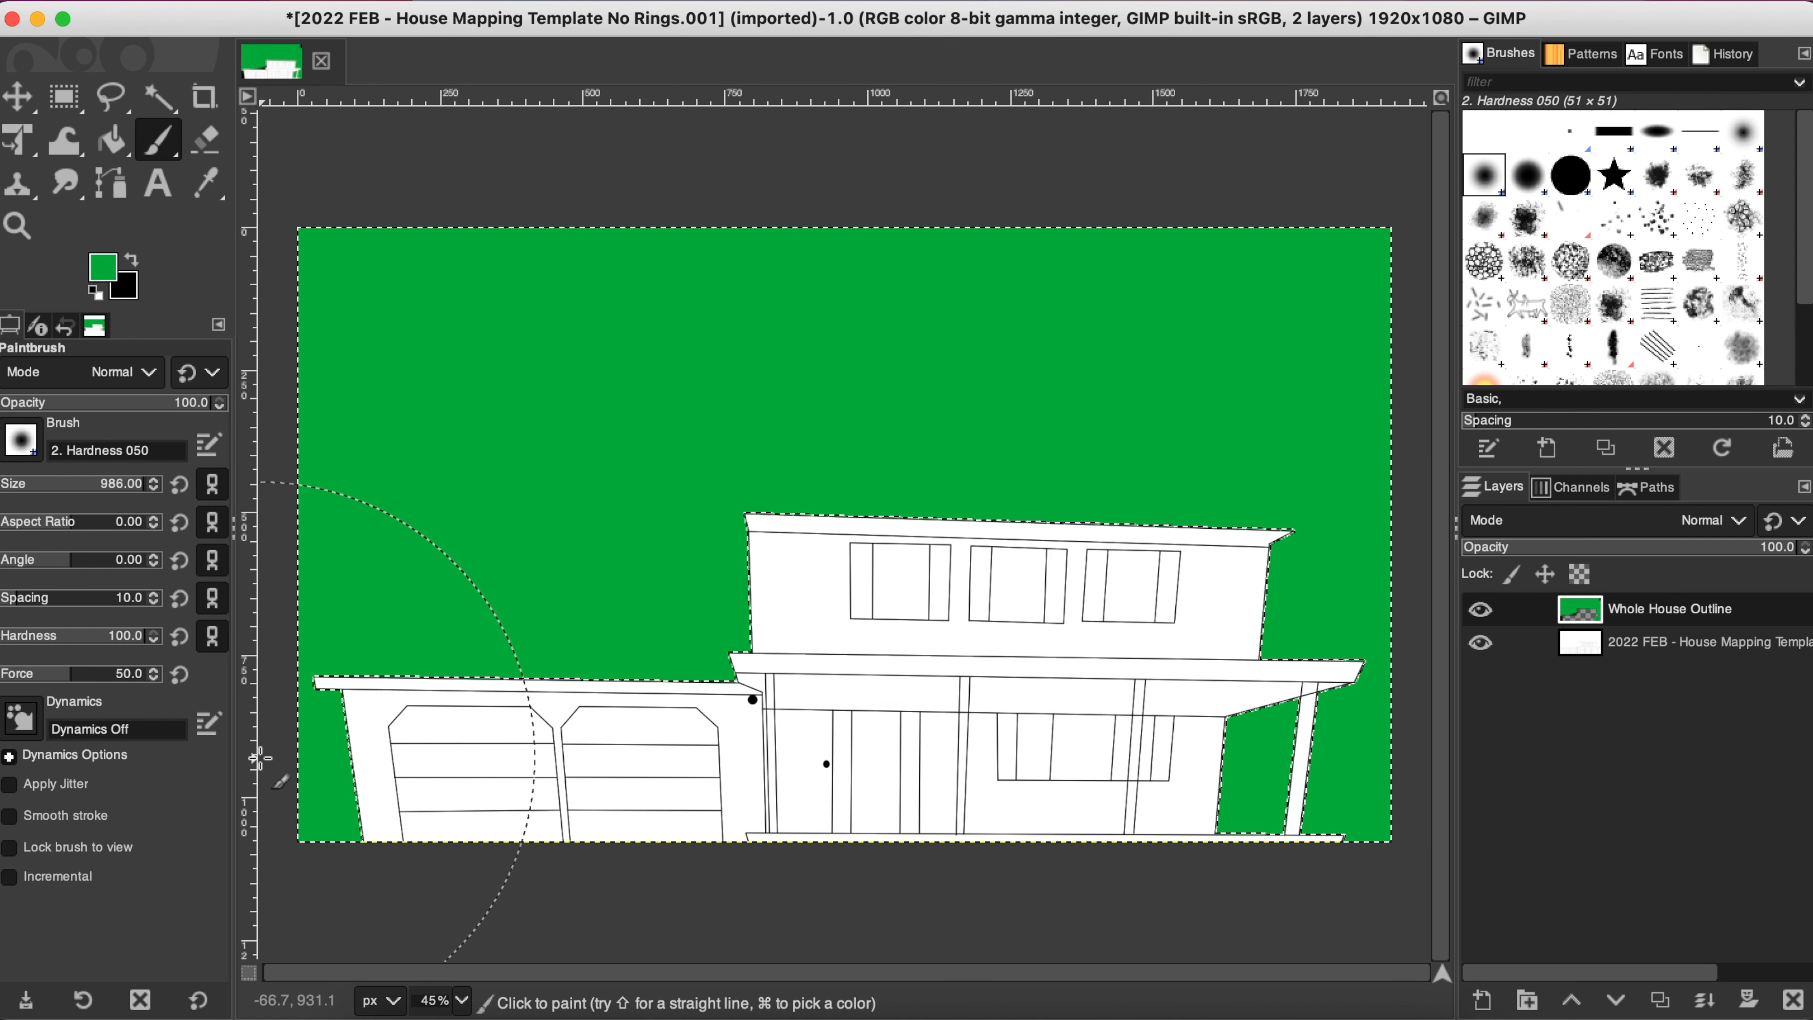
Step: Swap the foreground color to black, set the brush hardness to 27, and paint soft strokes over the green area above the garage
click(135, 261)
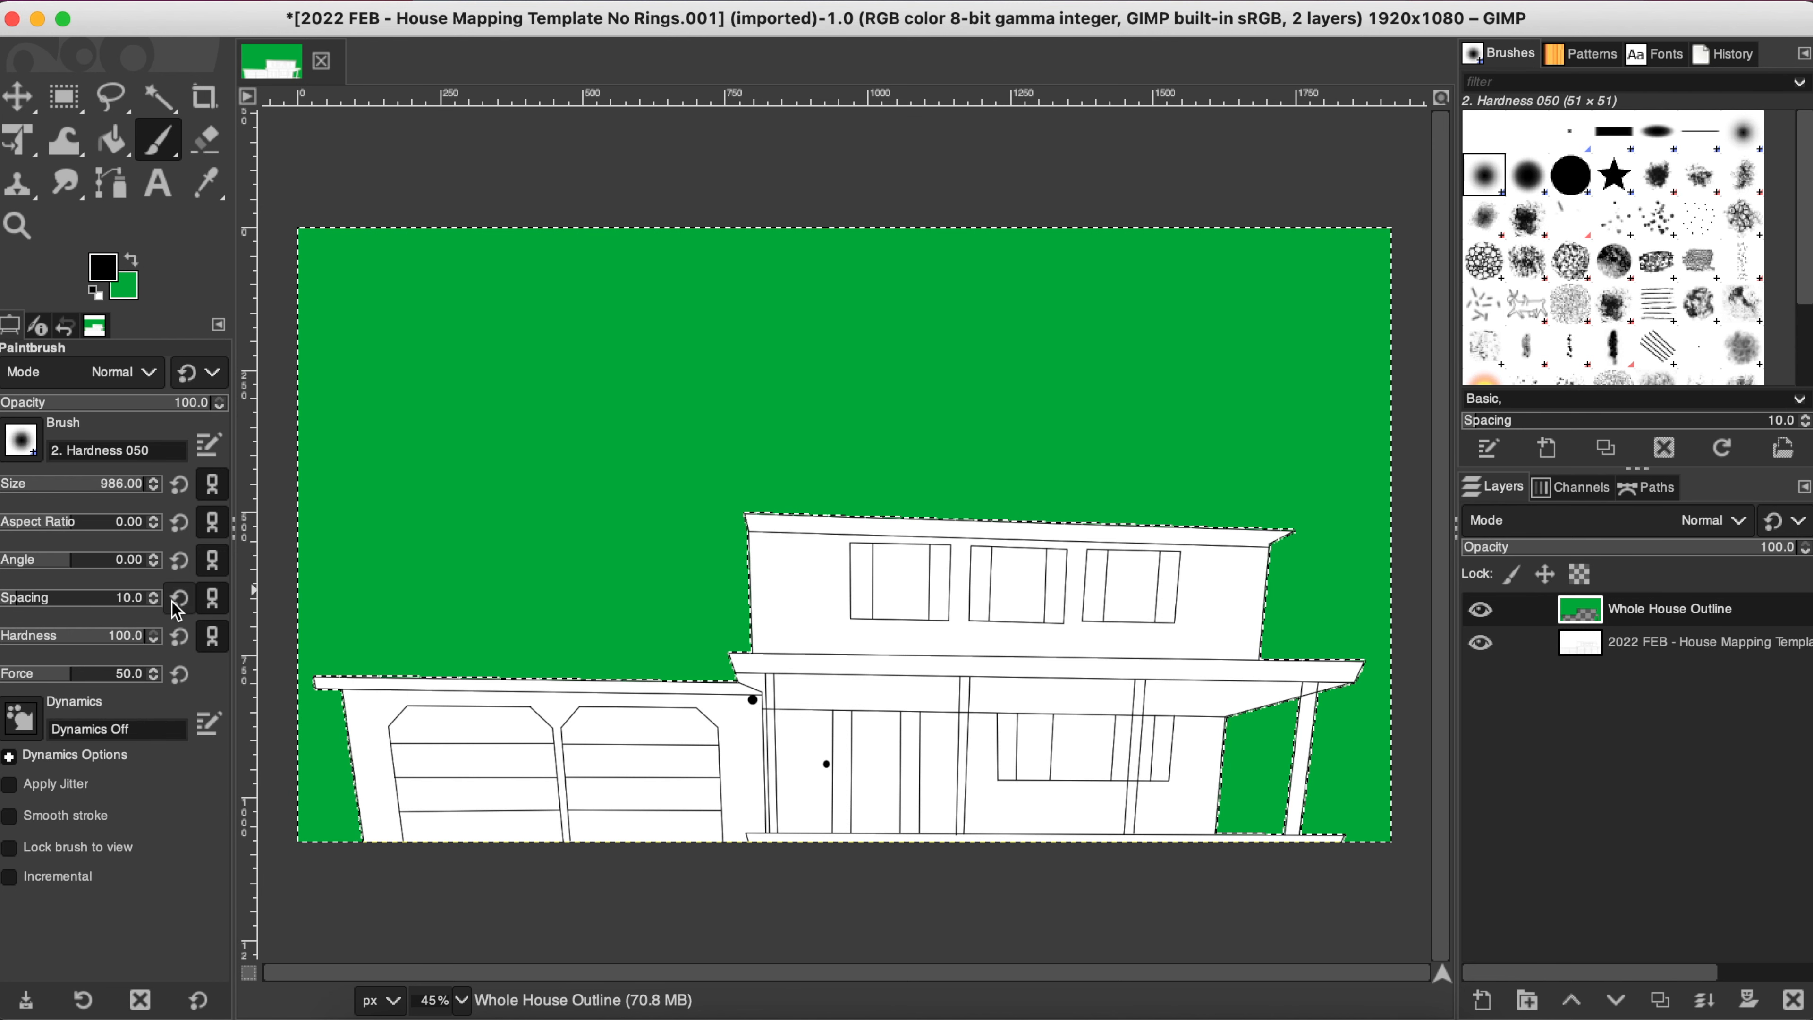
click(39, 634)
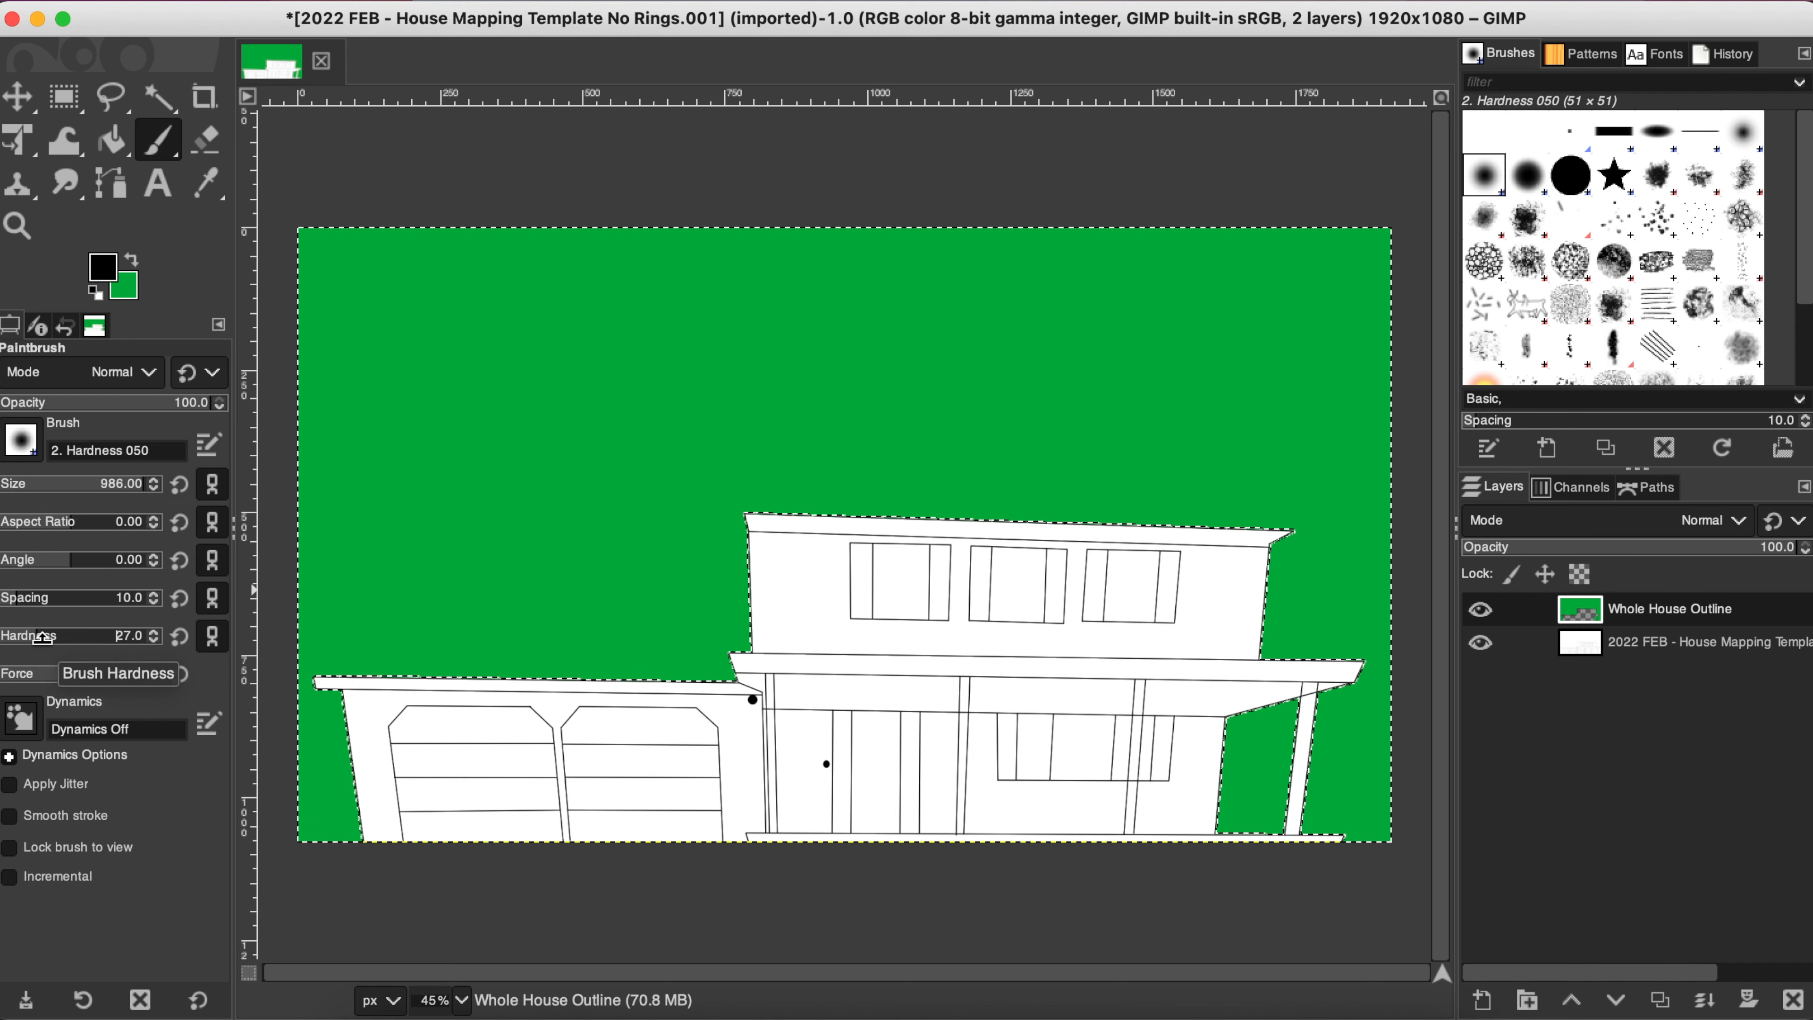
click(515, 404)
mouse_move(548, 404)
mouse_down()
mouse_move(772, 401)
mouse_move(892, 453)
mouse_move(912, 418)
mouse_move(857, 382)
mouse_move(717, 370)
mouse_move(632, 516)
mouse_move(494, 576)
mouse_move(354, 594)
mouse_up()
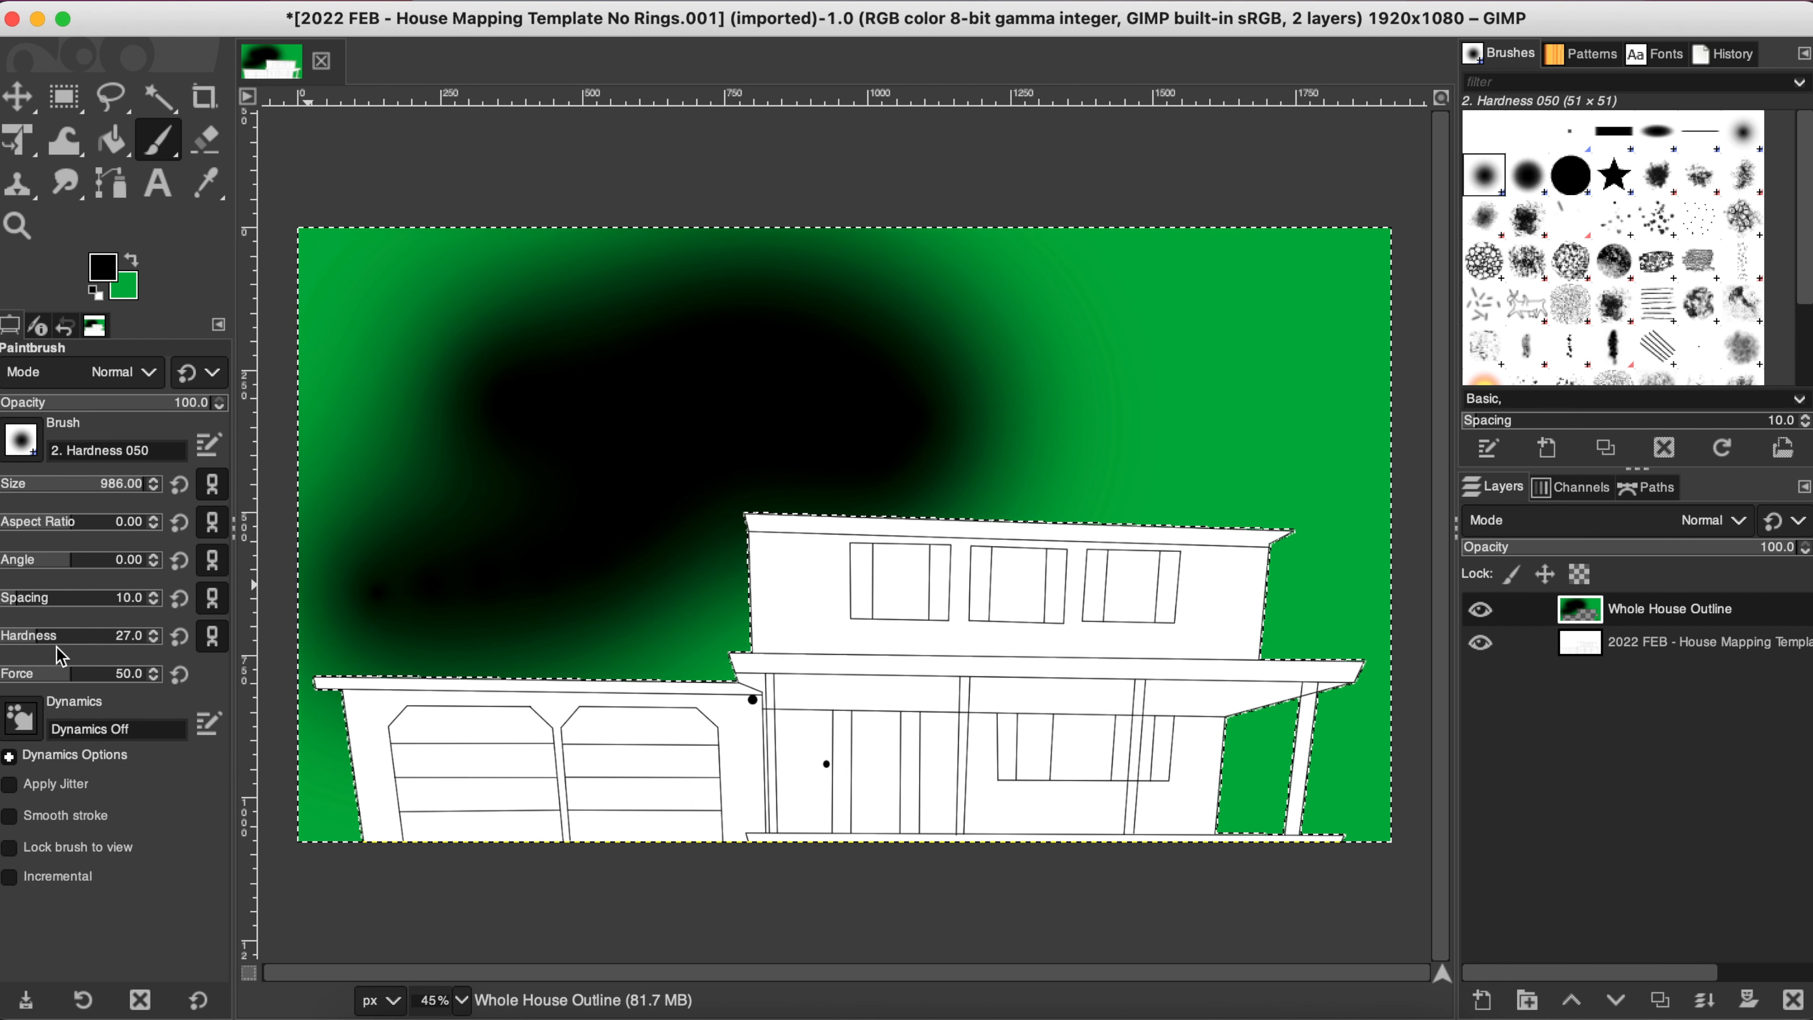
Step: Set the brush hardness to 100 and paint the entire selected area around the house solid black
drag(21, 633, 206, 632)
mouse_move(614, 461)
mouse_down()
mouse_move(688, 416)
mouse_move(1044, 389)
mouse_move(1255, 429)
mouse_move(1141, 471)
mouse_up()
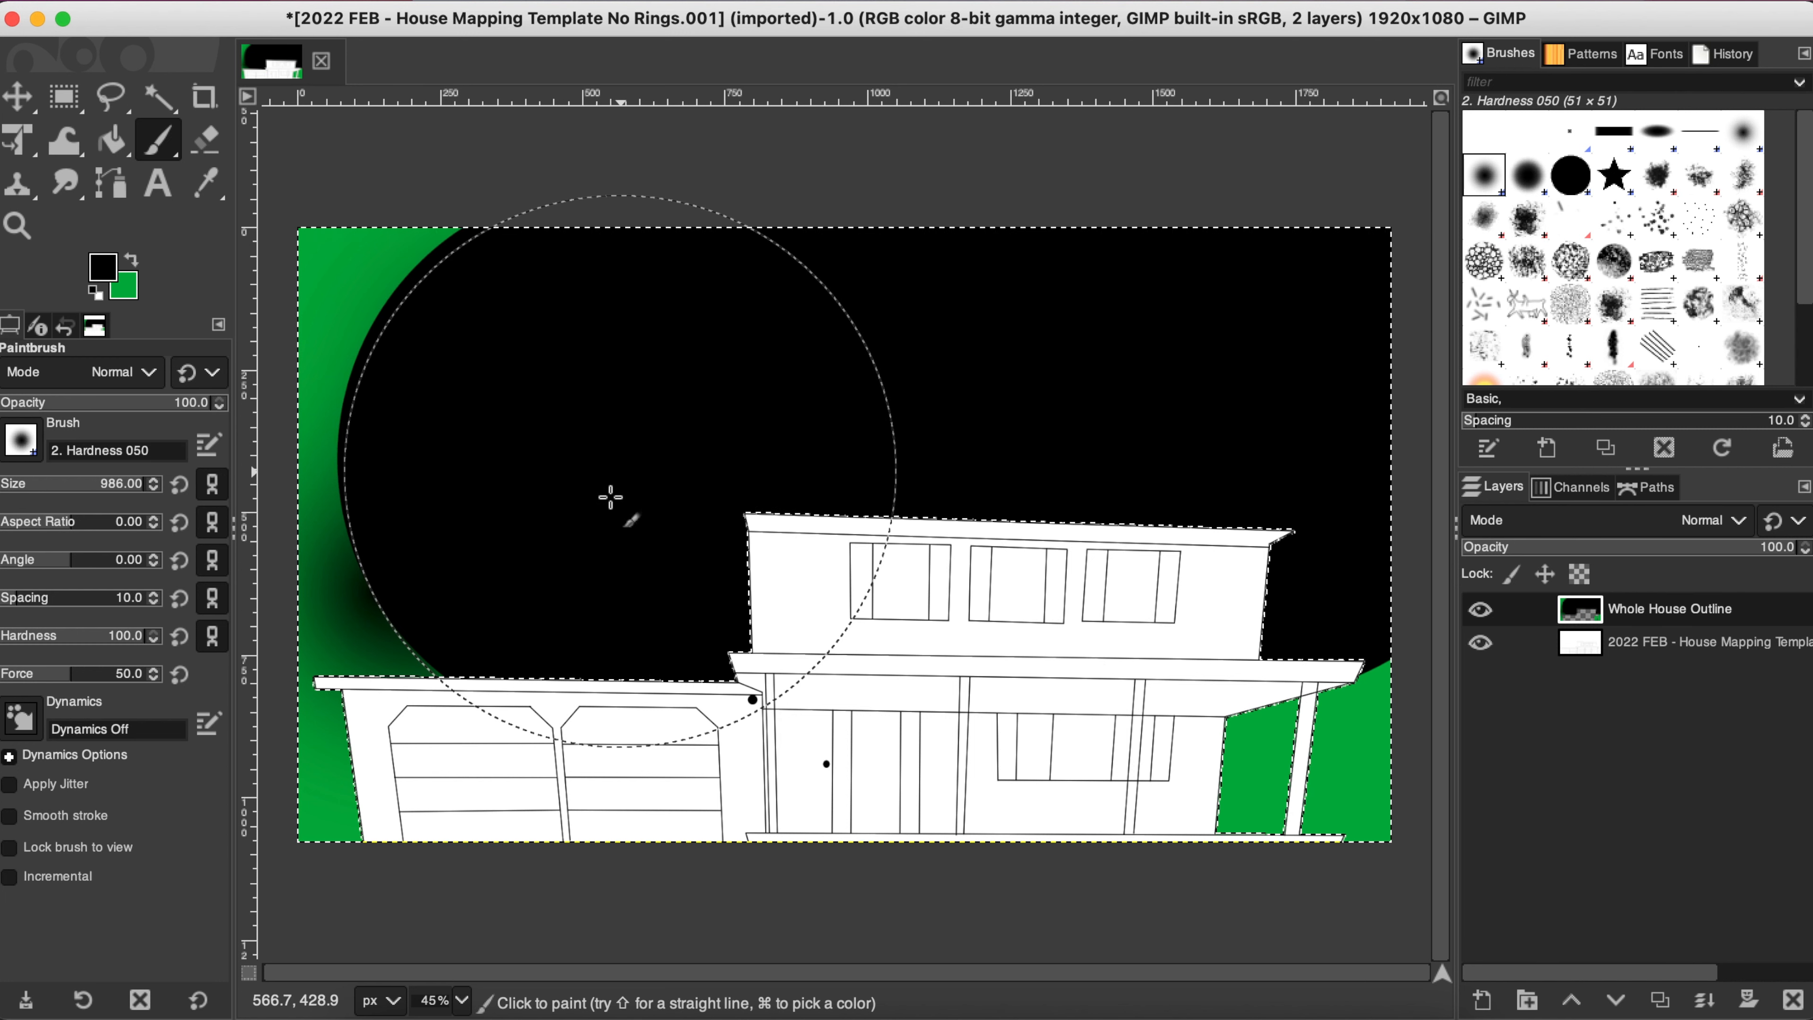
mouse_move(515, 635)
mouse_down()
mouse_move(479, 735)
mouse_move(480, 344)
mouse_move(1396, 296)
mouse_move(1360, 899)
mouse_up()
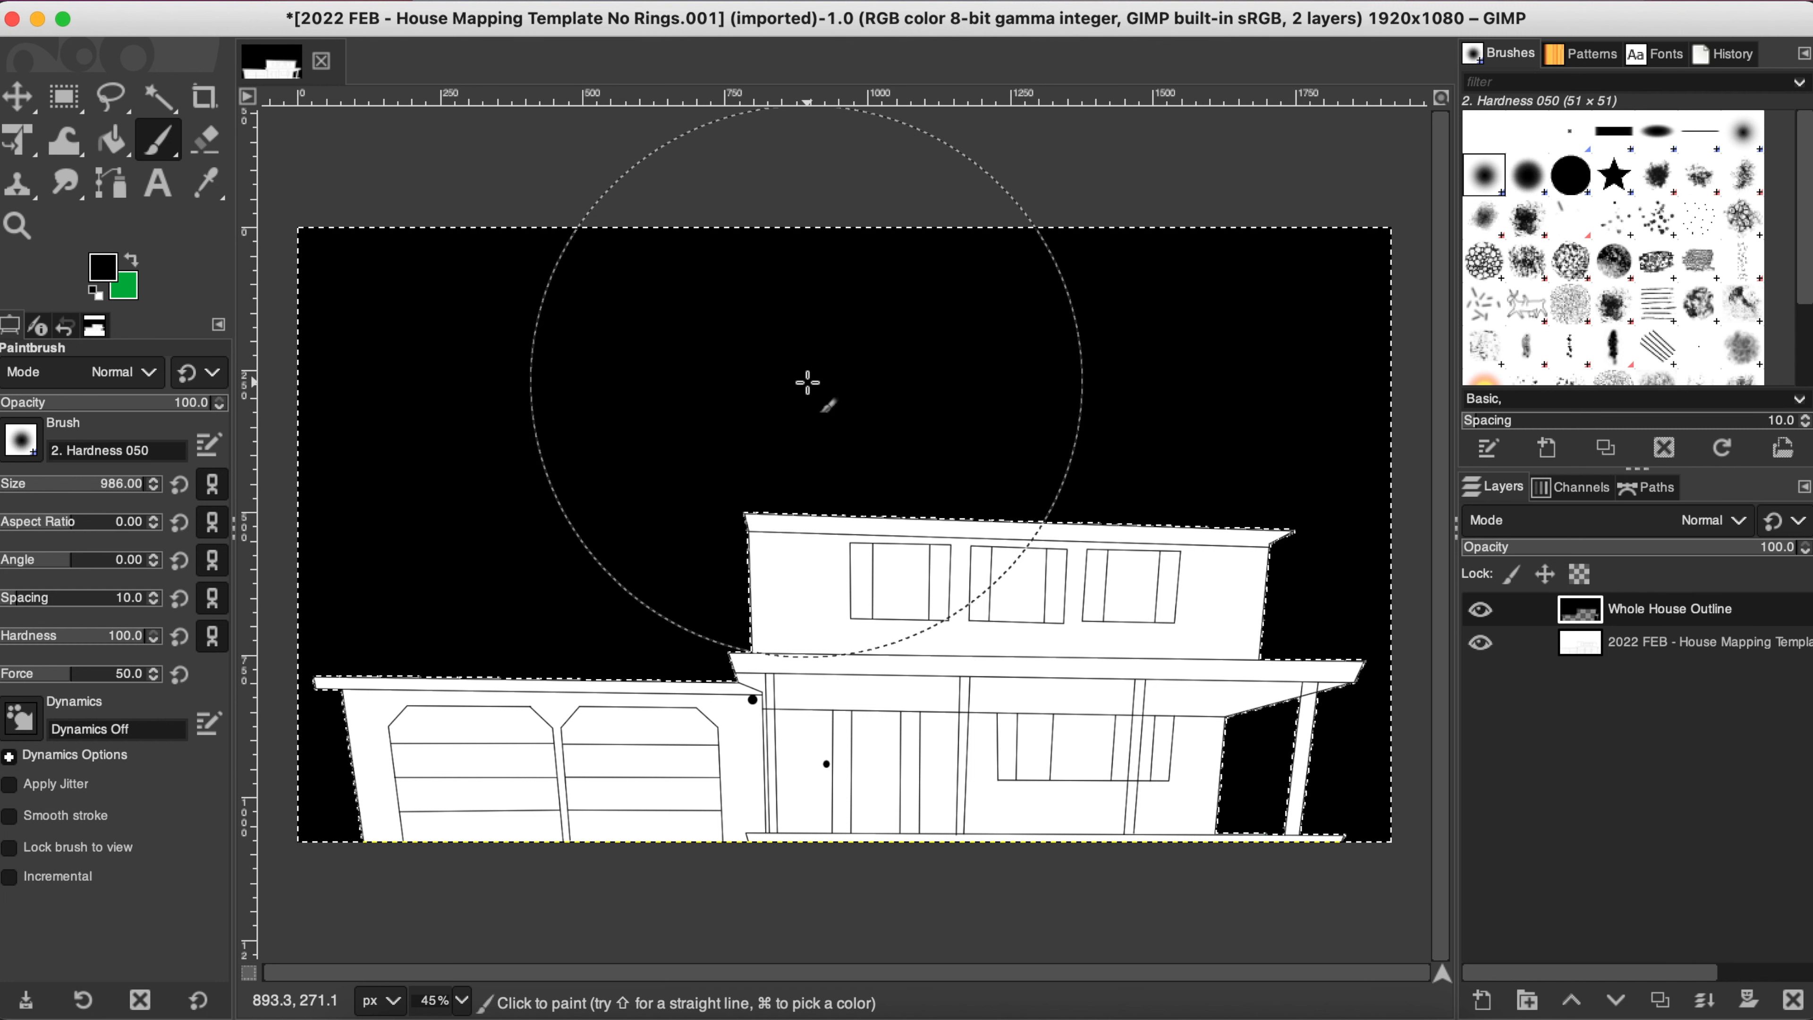
Step: Hide the House Mapping Template layer and repaint the entire selected area around the house chroma green
click(1482, 644)
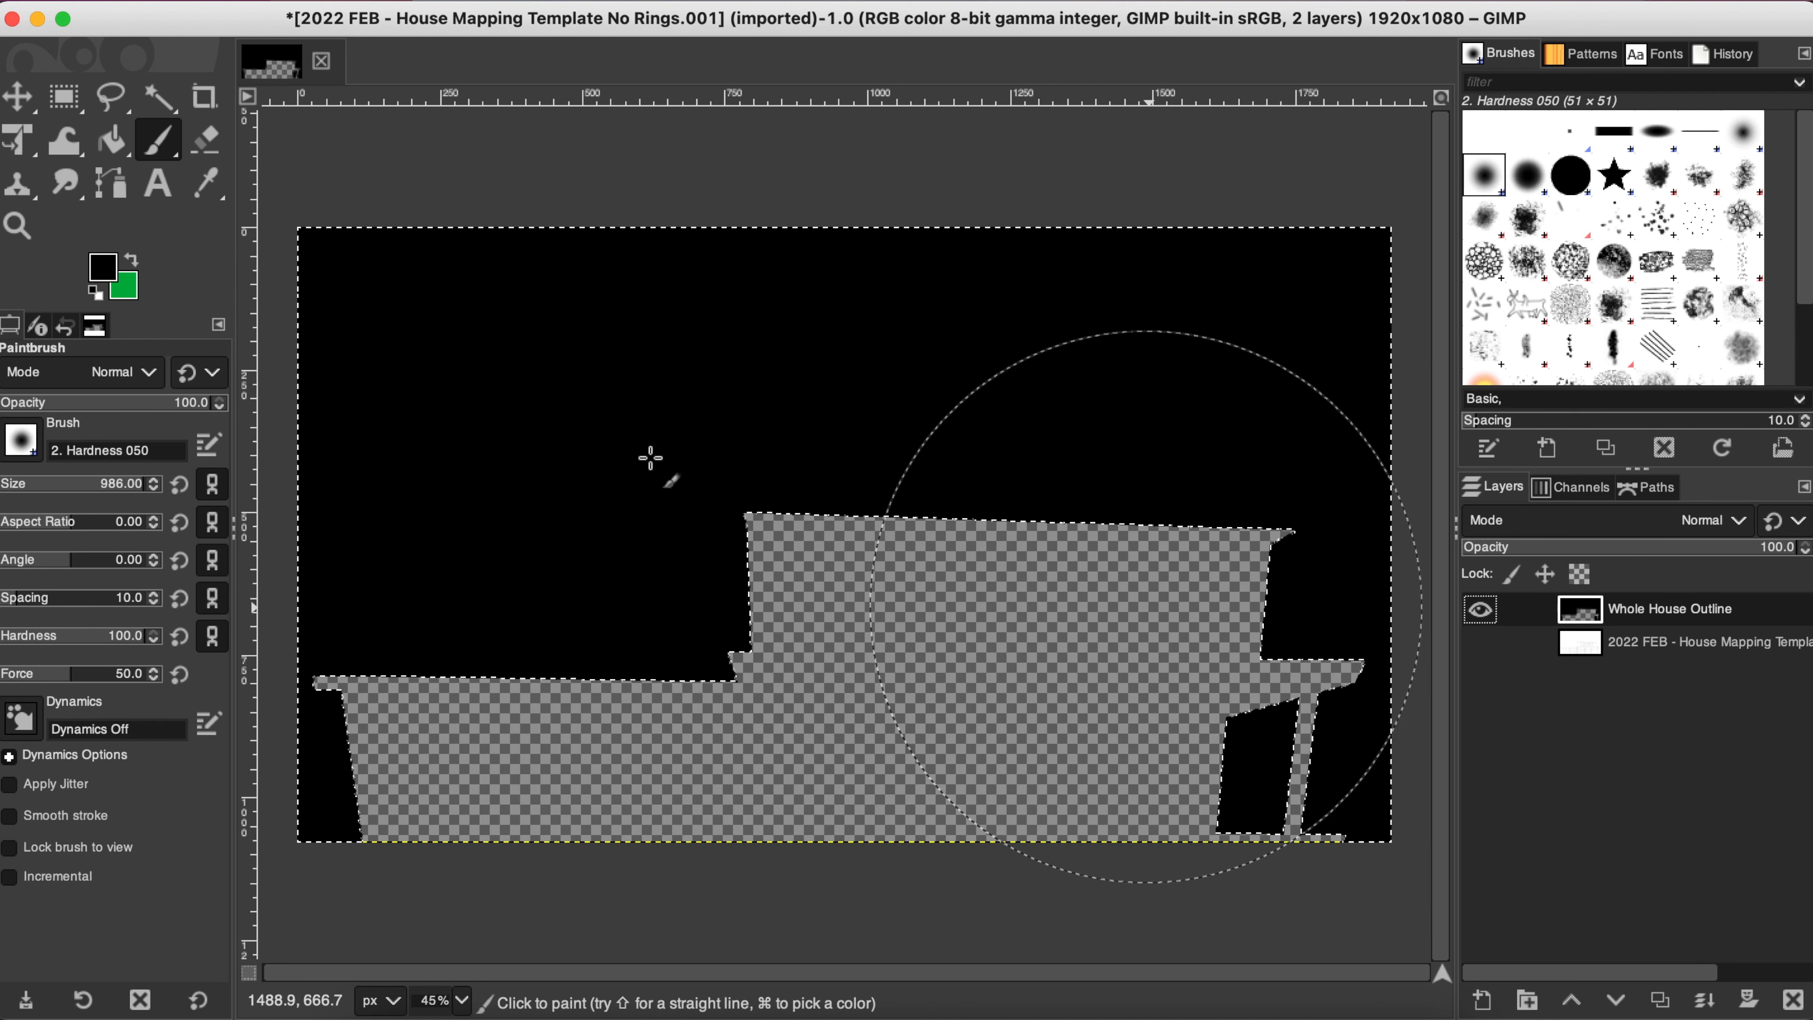
click(131, 260)
mouse_move(266, 277)
mouse_down()
mouse_move(968, 411)
mouse_move(1509, 728)
mouse_move(1497, 769)
mouse_up()
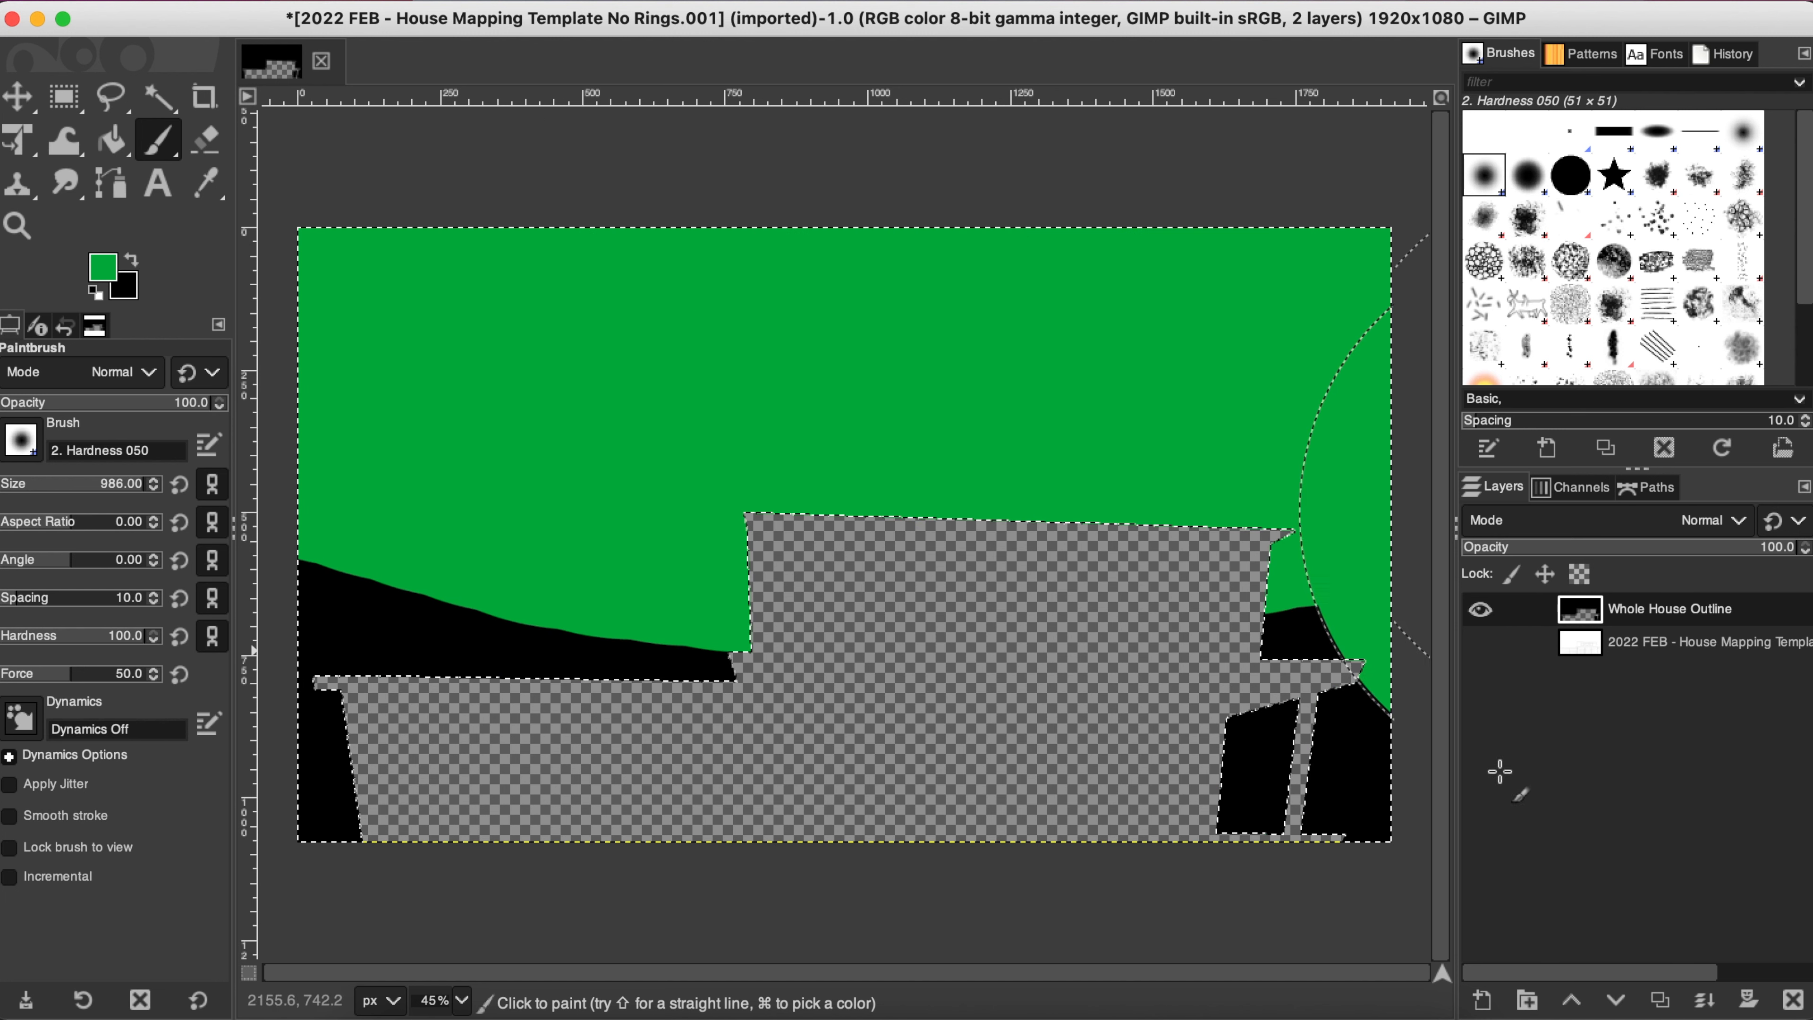
mouse_move(1049, 868)
mouse_down()
mouse_move(571, 564)
mouse_move(428, 429)
mouse_up()
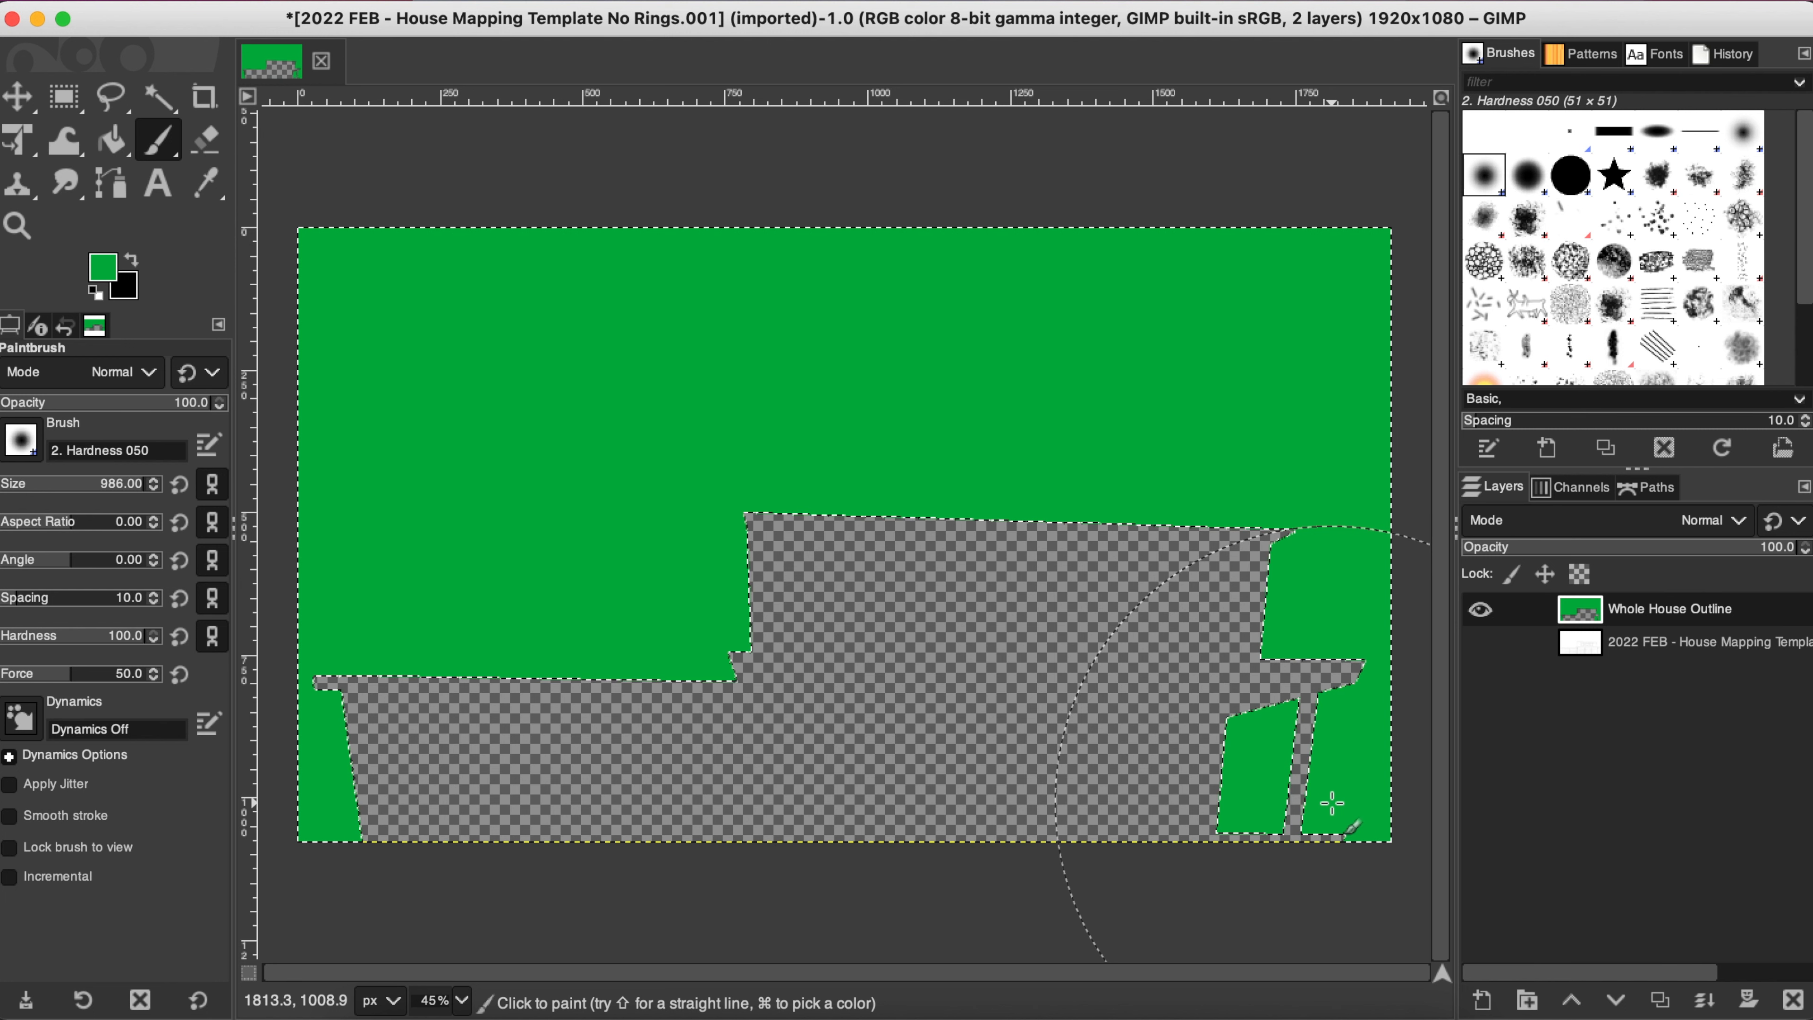
Step: Review the layer options, and show and hide the House Mapping Template layer to compare it with the green mask
right_click(1733, 627)
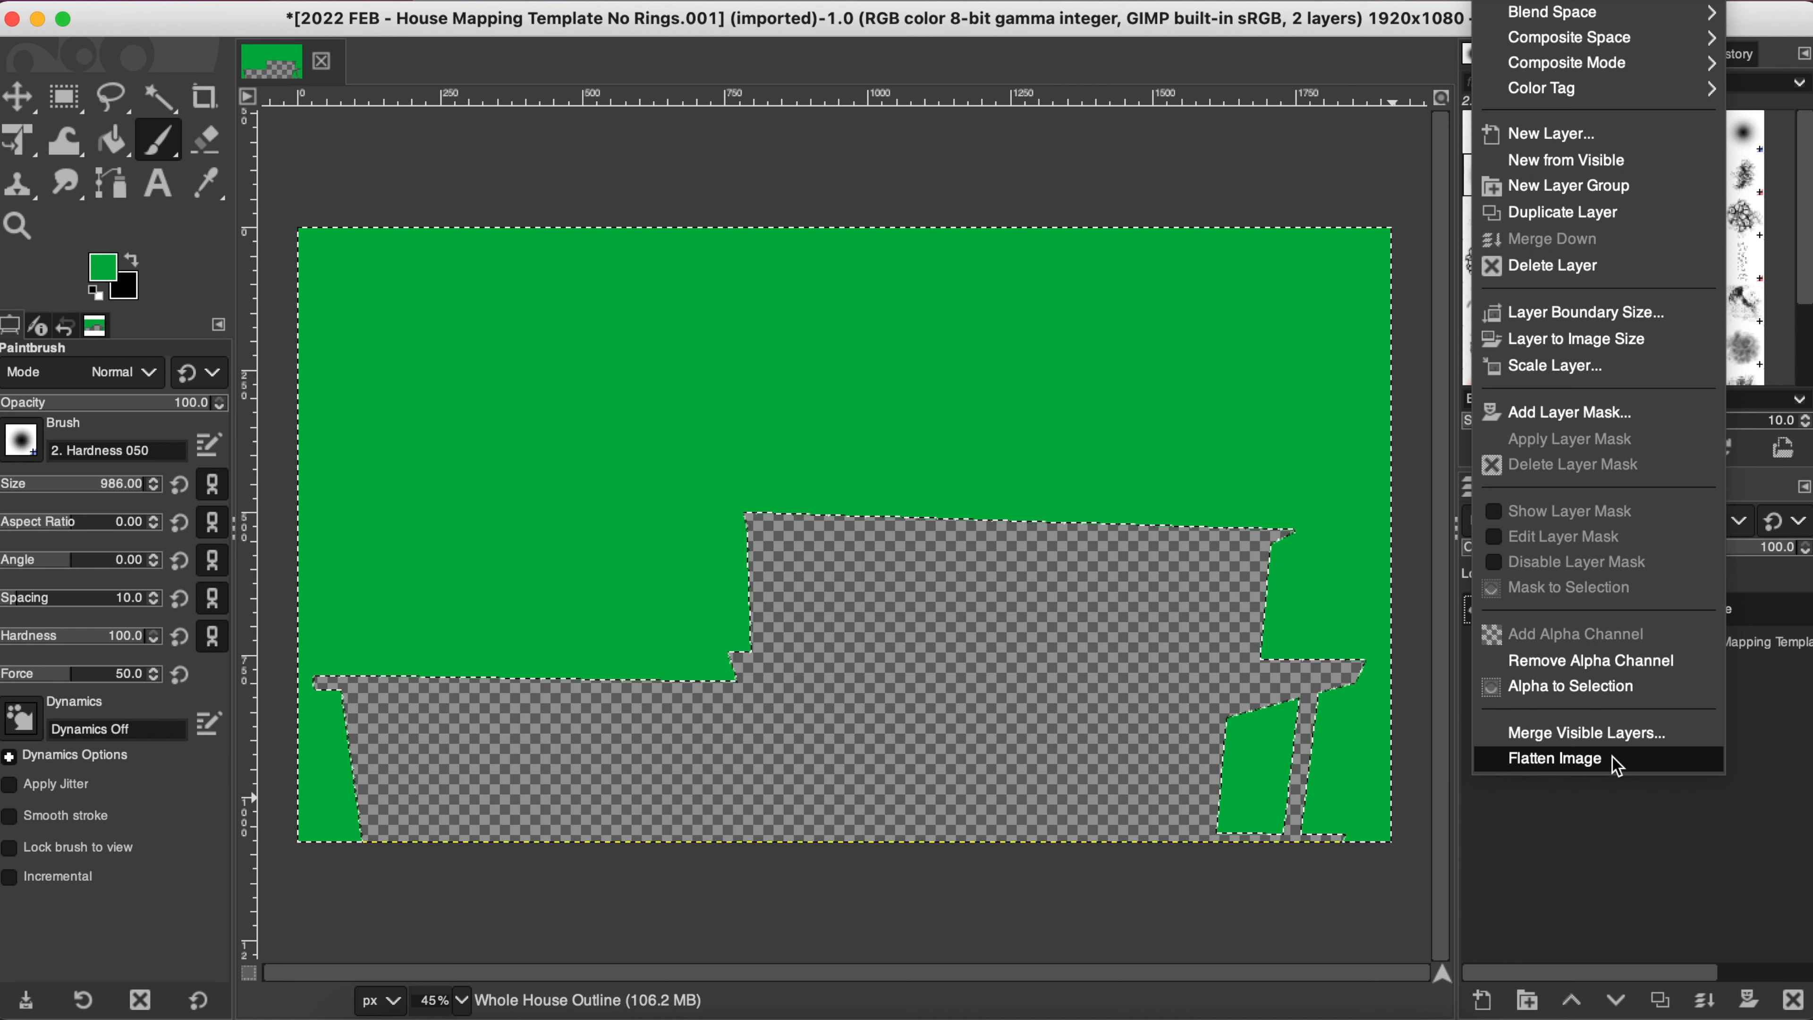
click(1706, 875)
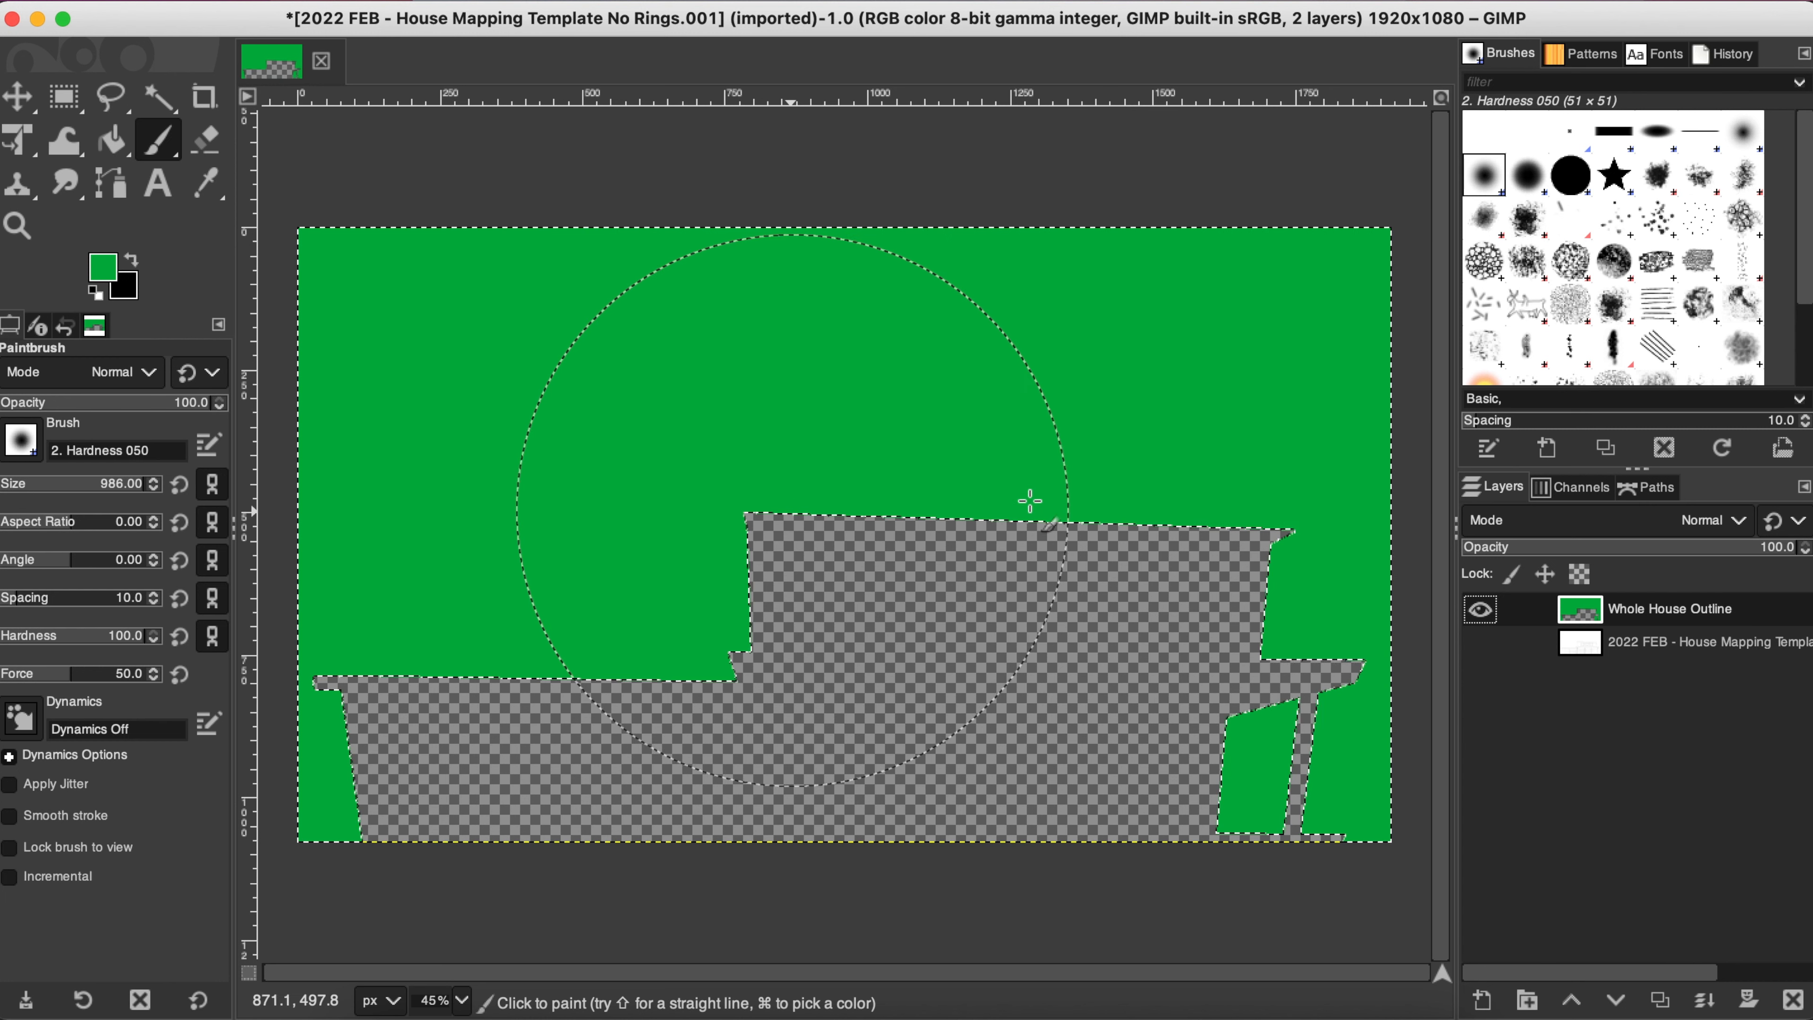
click(1485, 642)
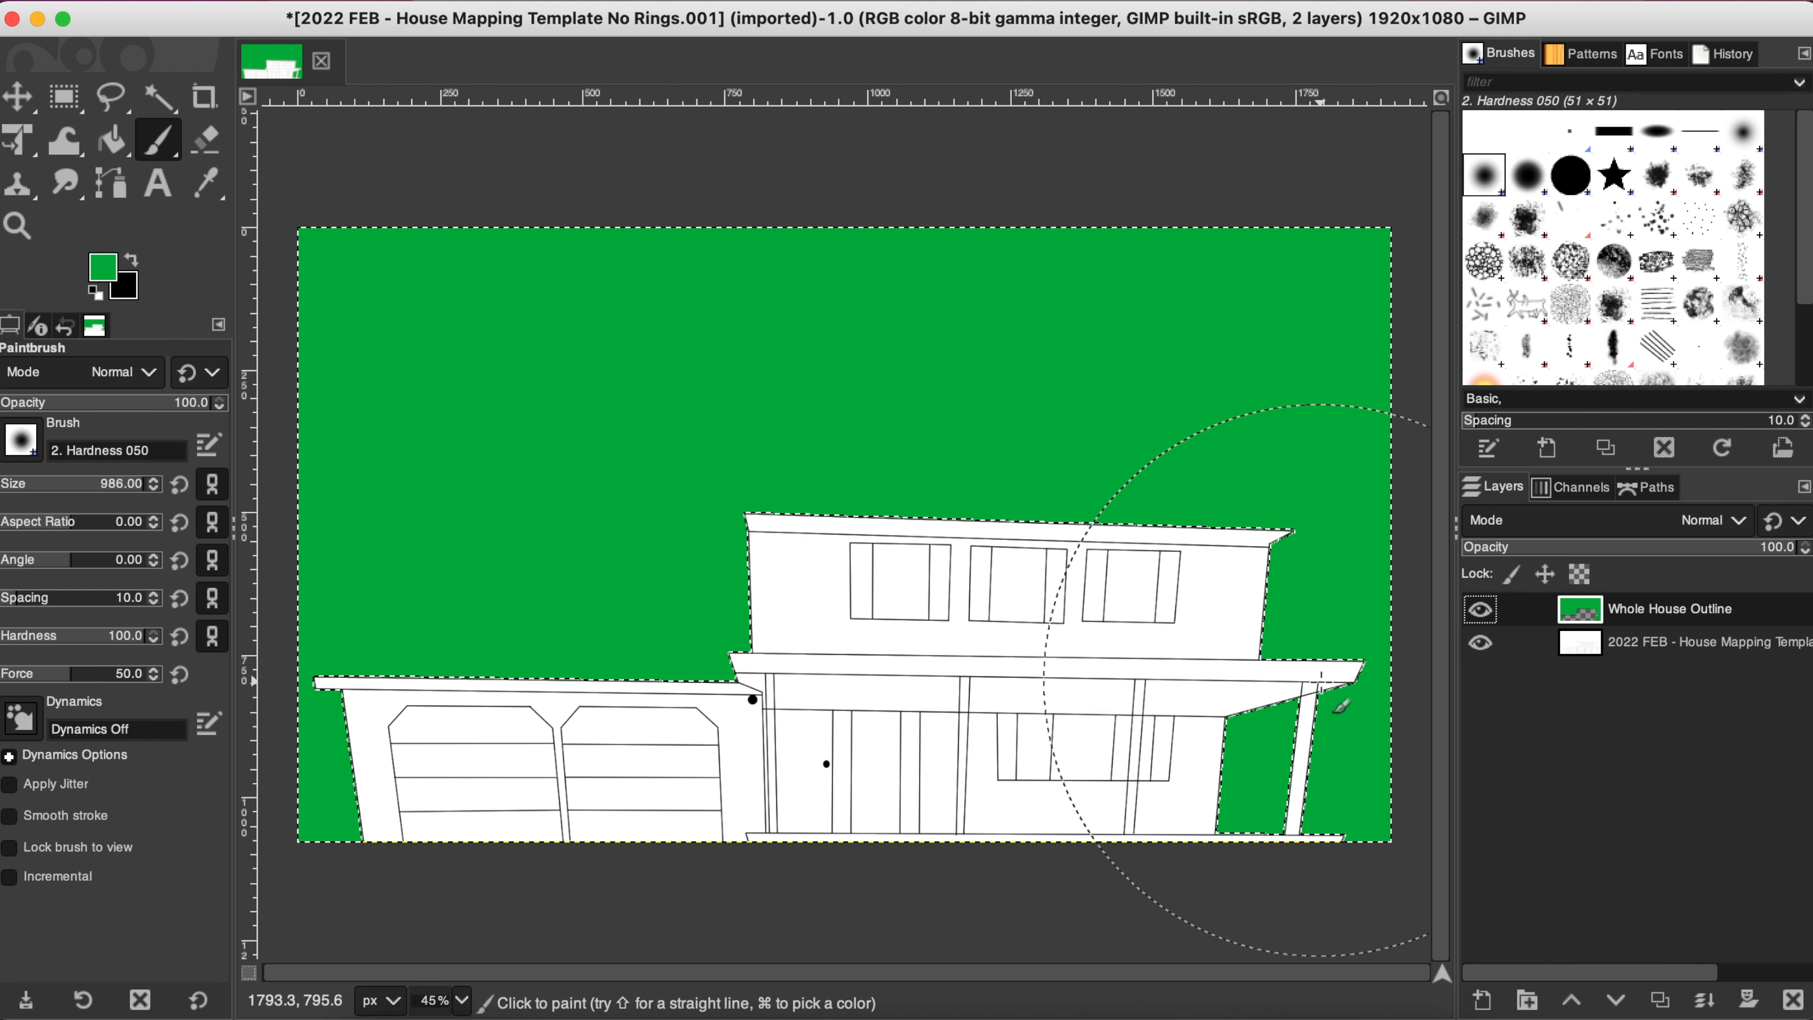
click(1483, 650)
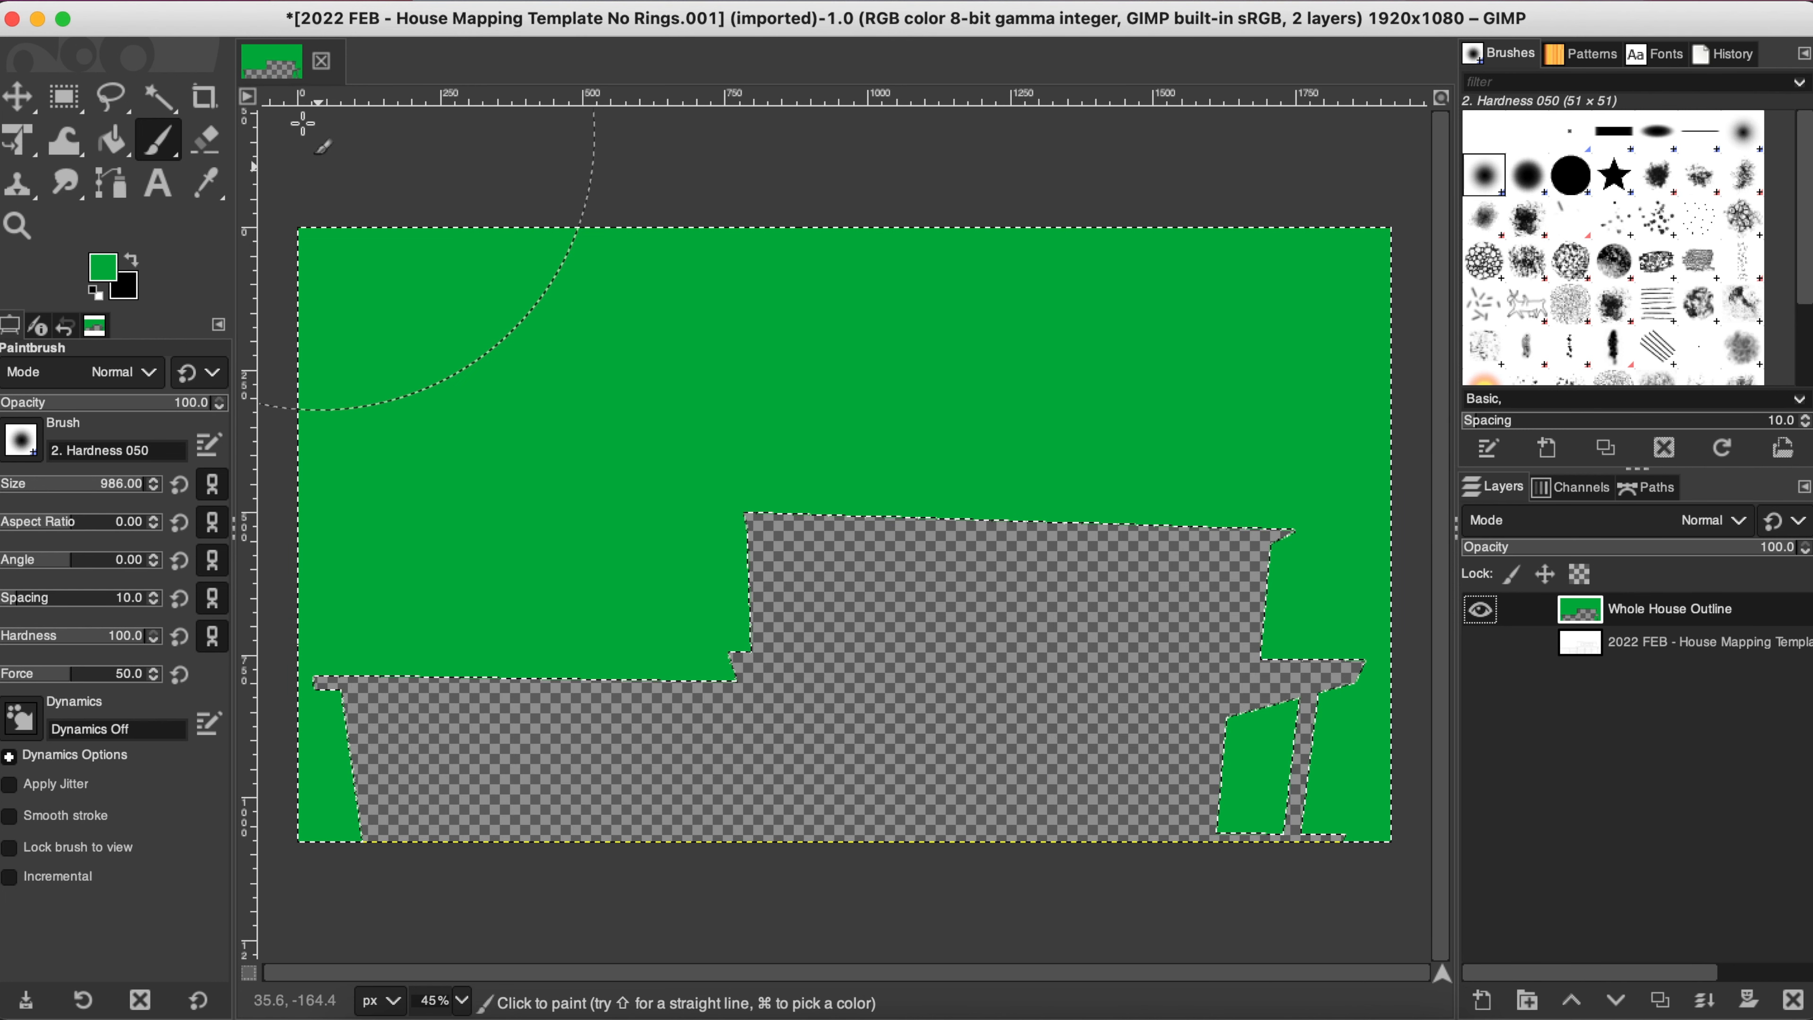
Step: Export the green mask to the Gimp House Masks folder as 2022 FEB - Whole House Mask.png, keeping the offered PNG options
click(195, 5)
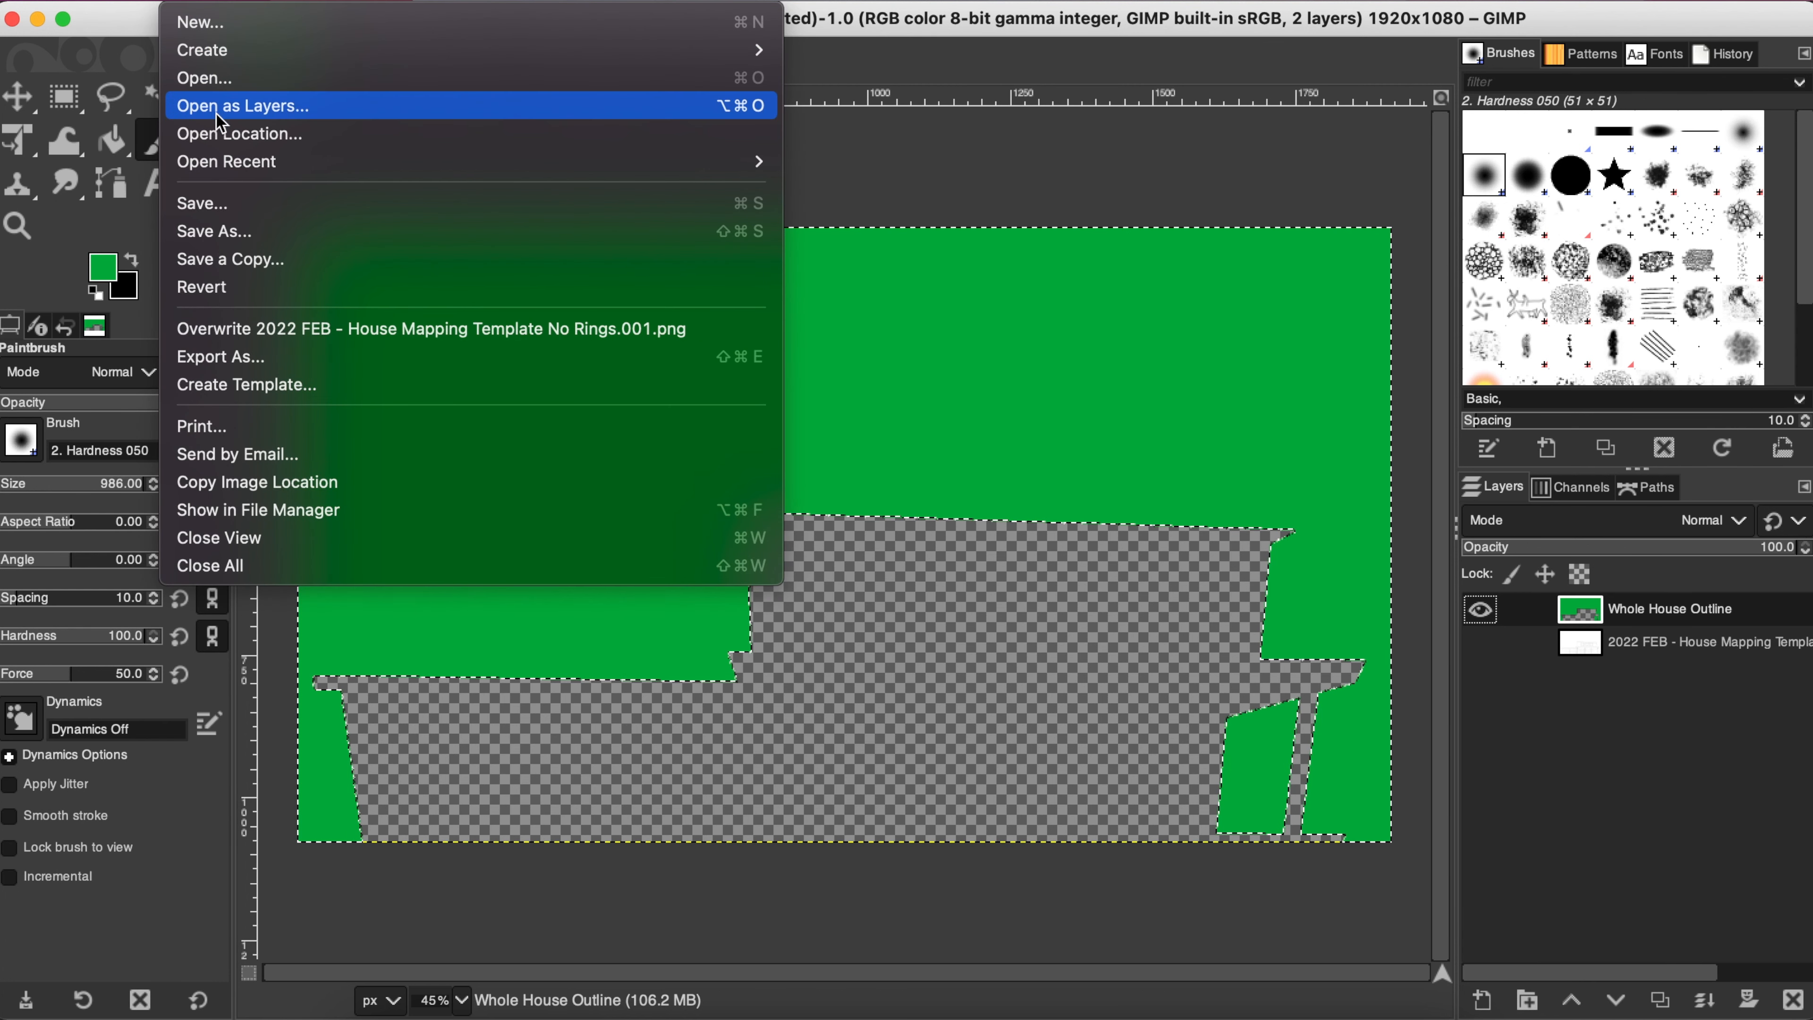
click(273, 361)
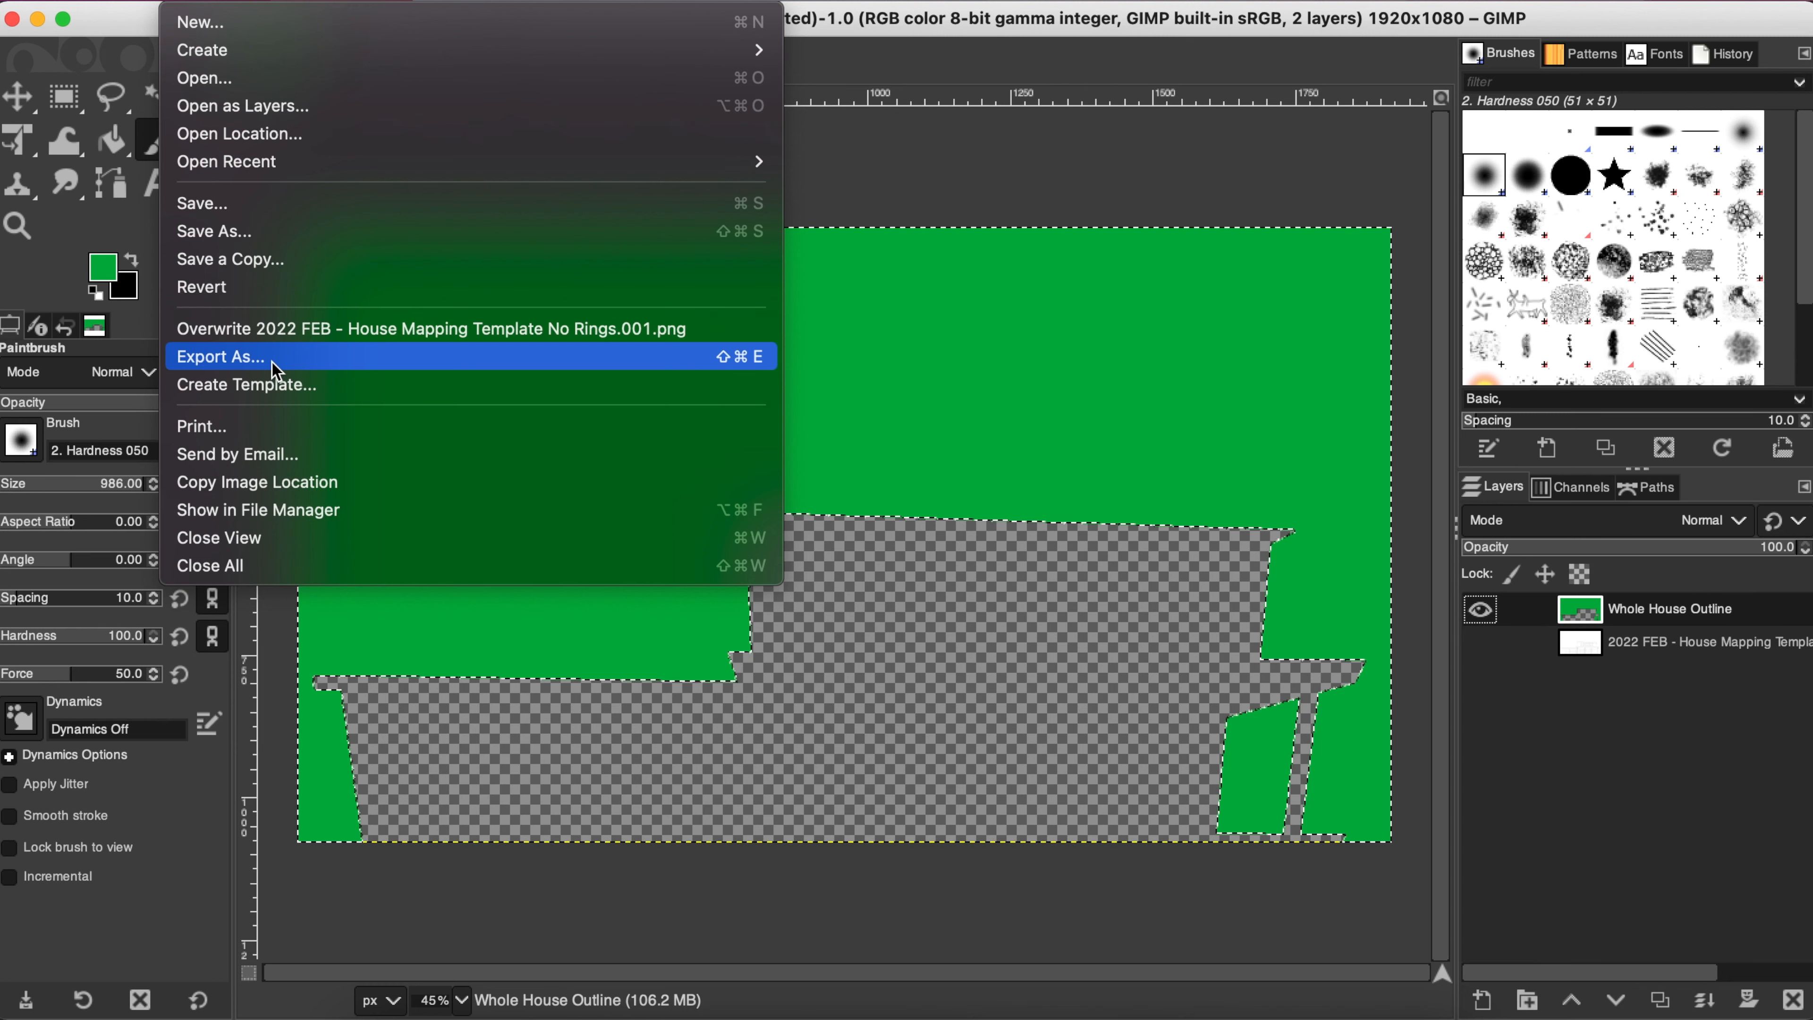
click(97, 418)
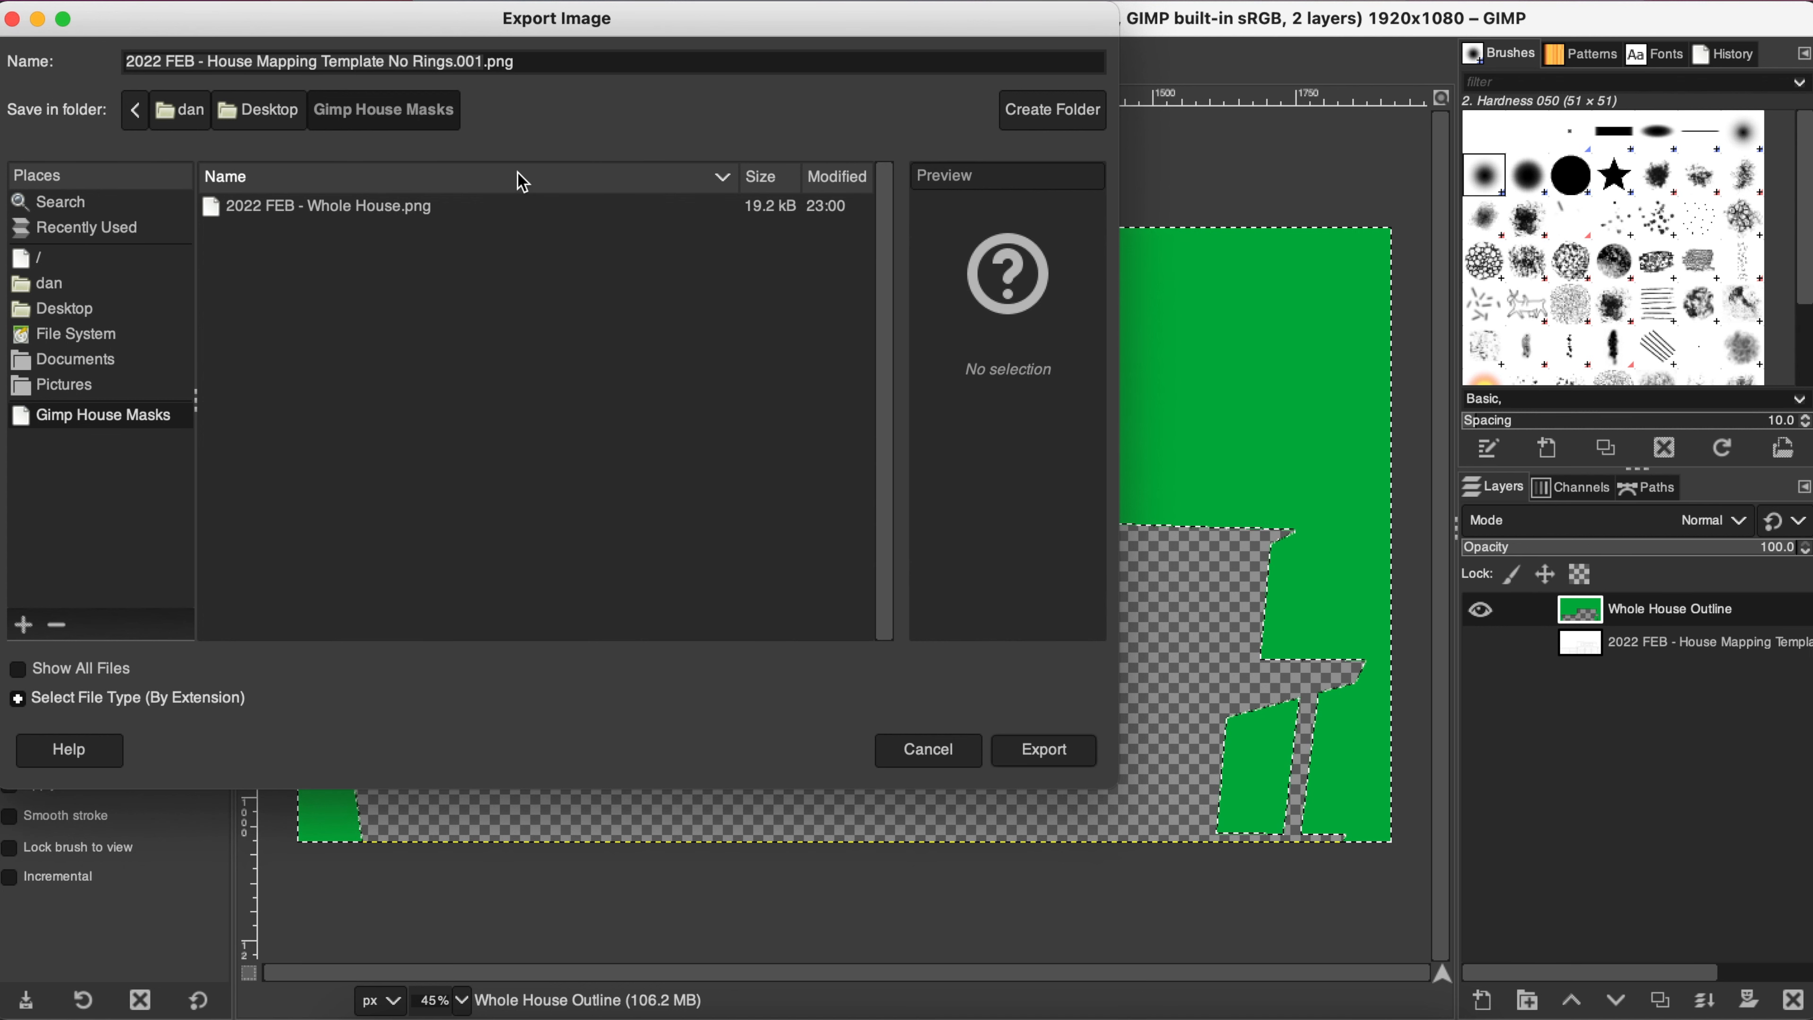
click(363, 63)
drag(207, 63, 412, 61)
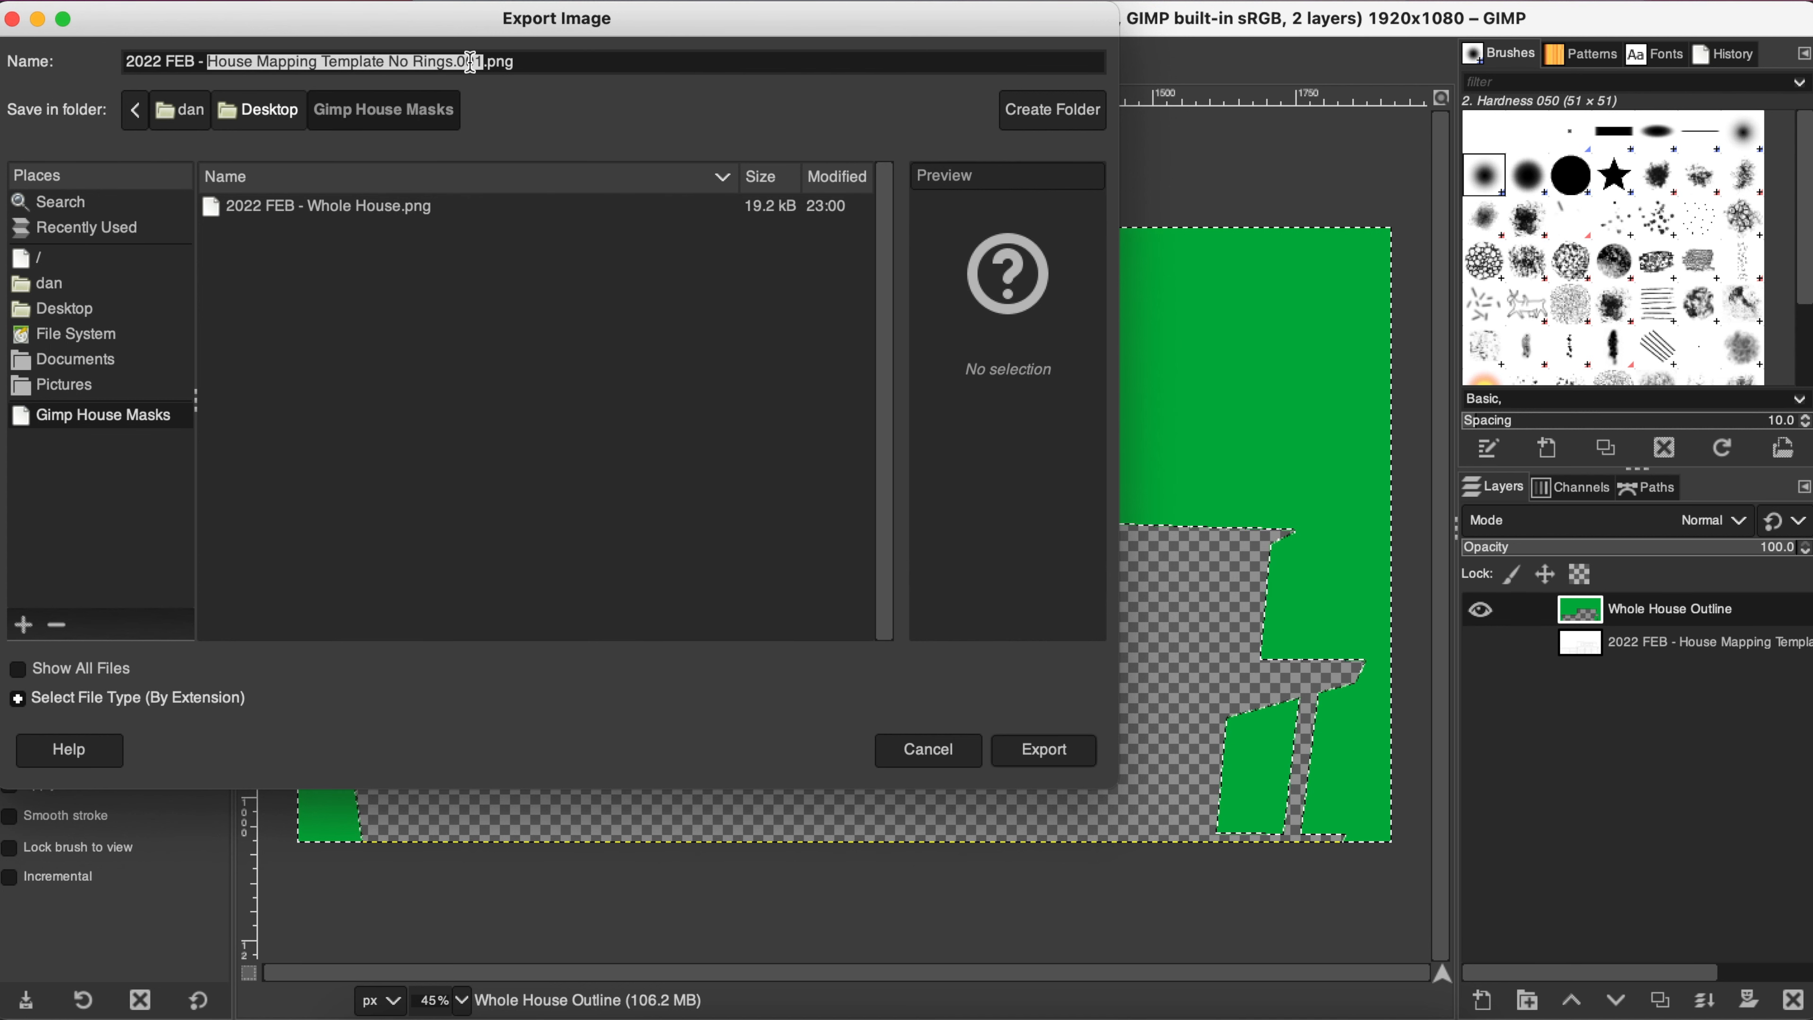
text(Whole House)
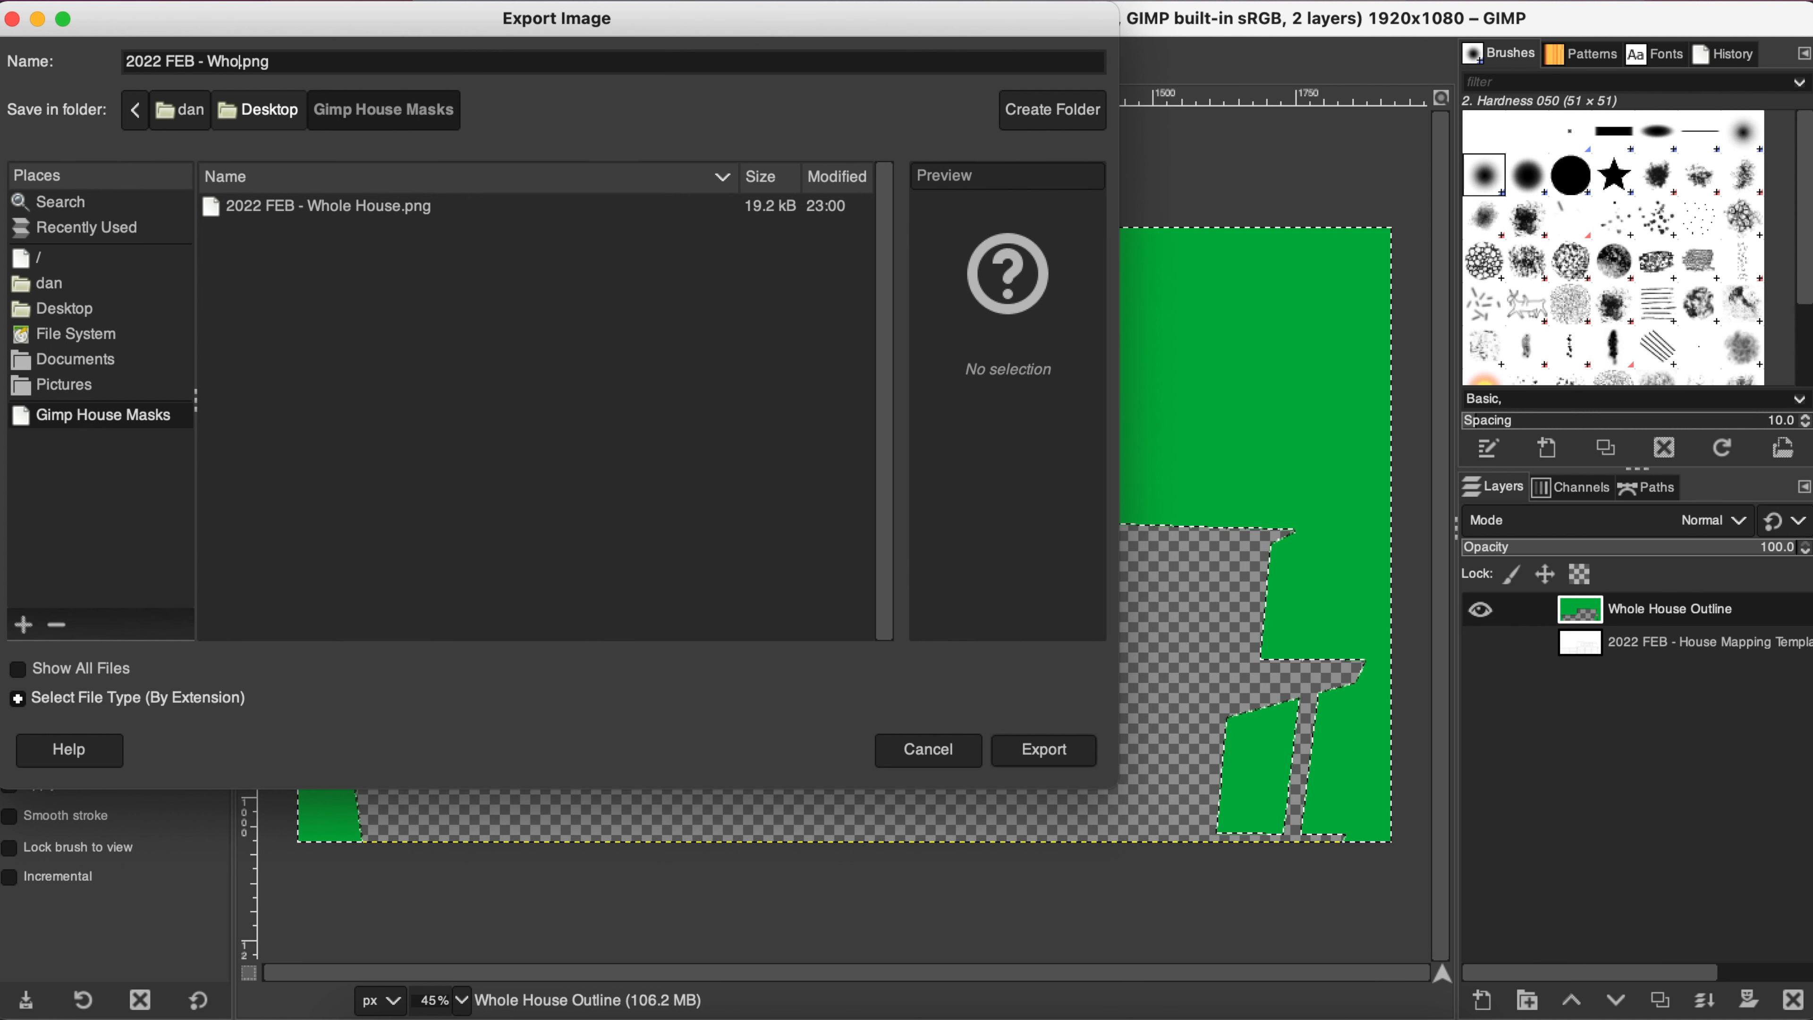
text( Mask)
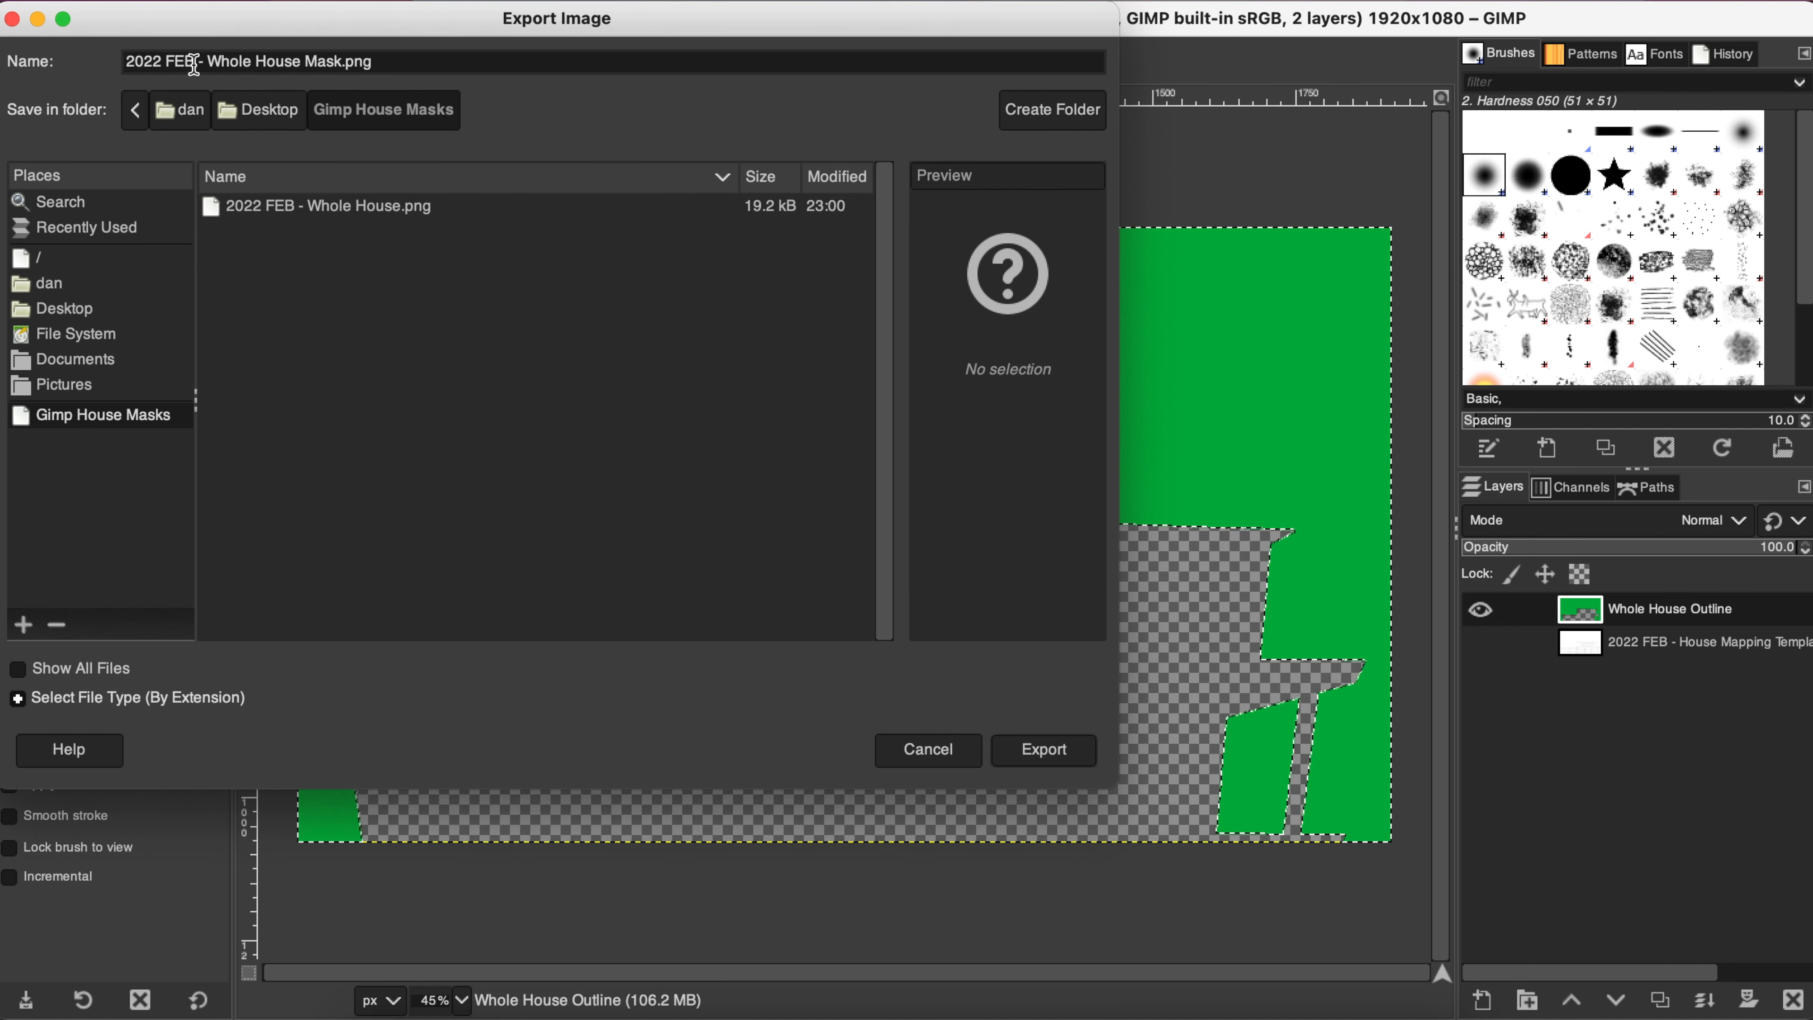
drag(193, 62, 114, 65)
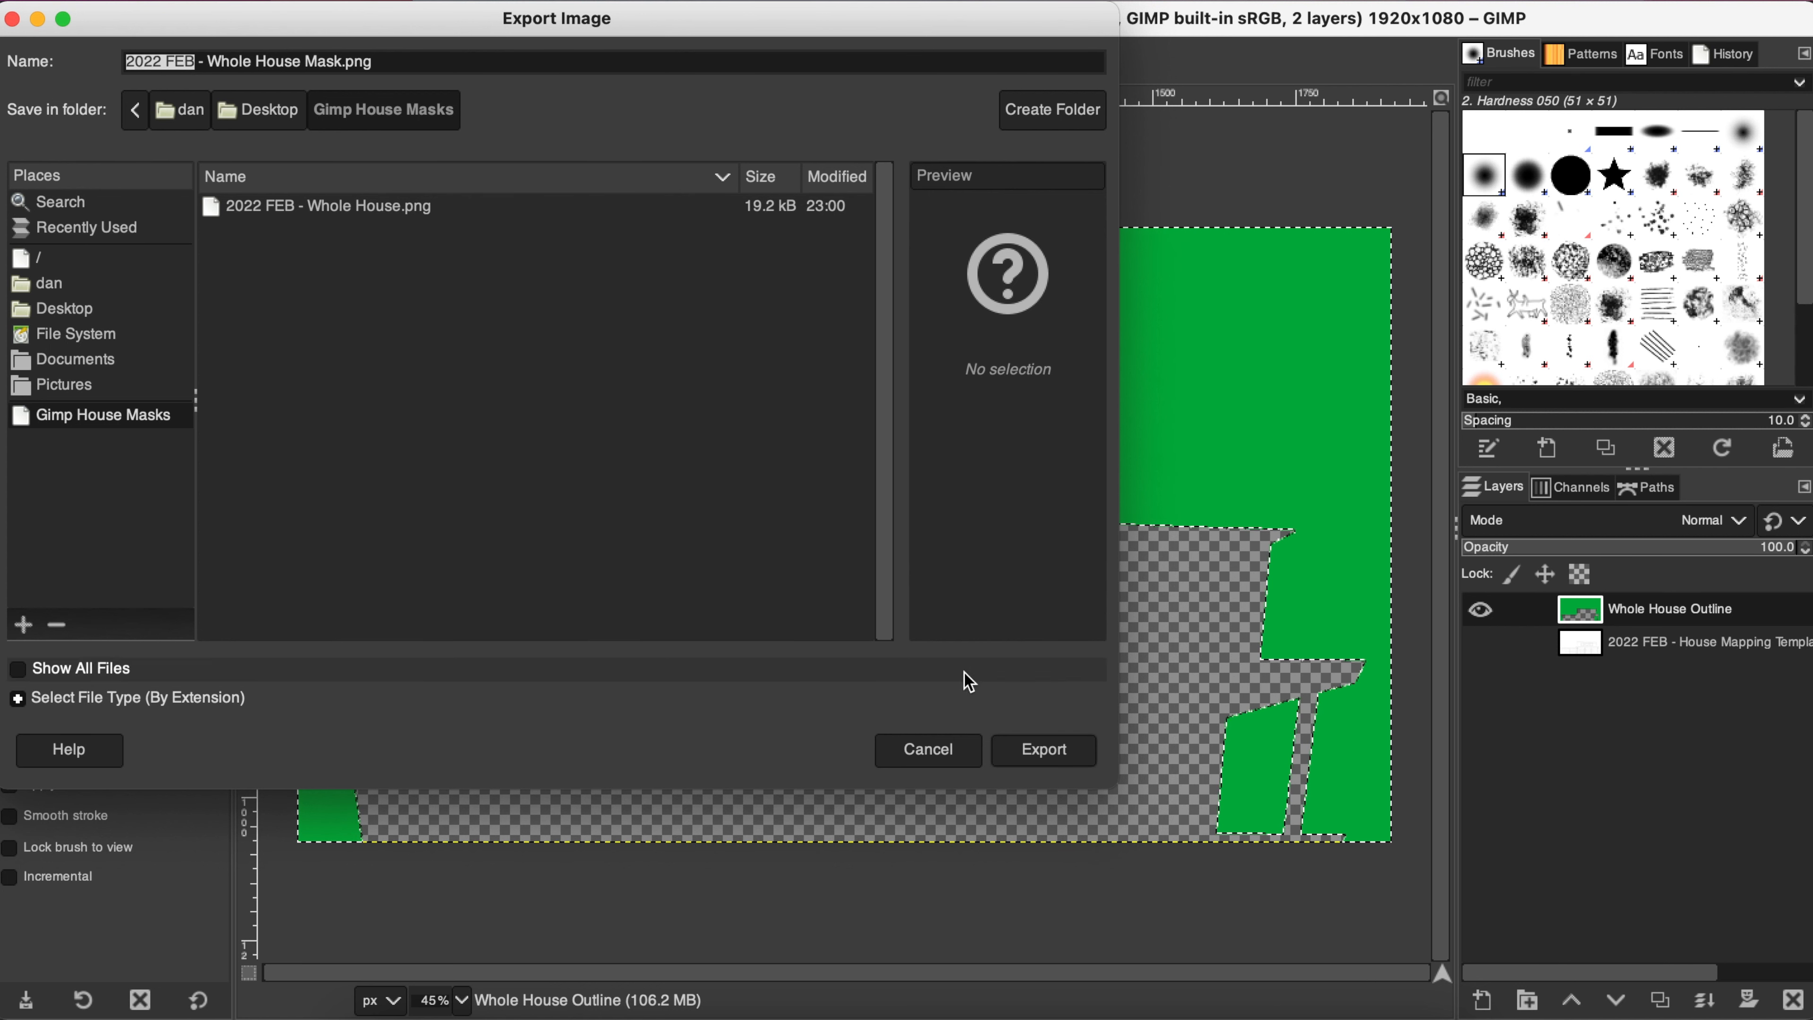
click(1056, 737)
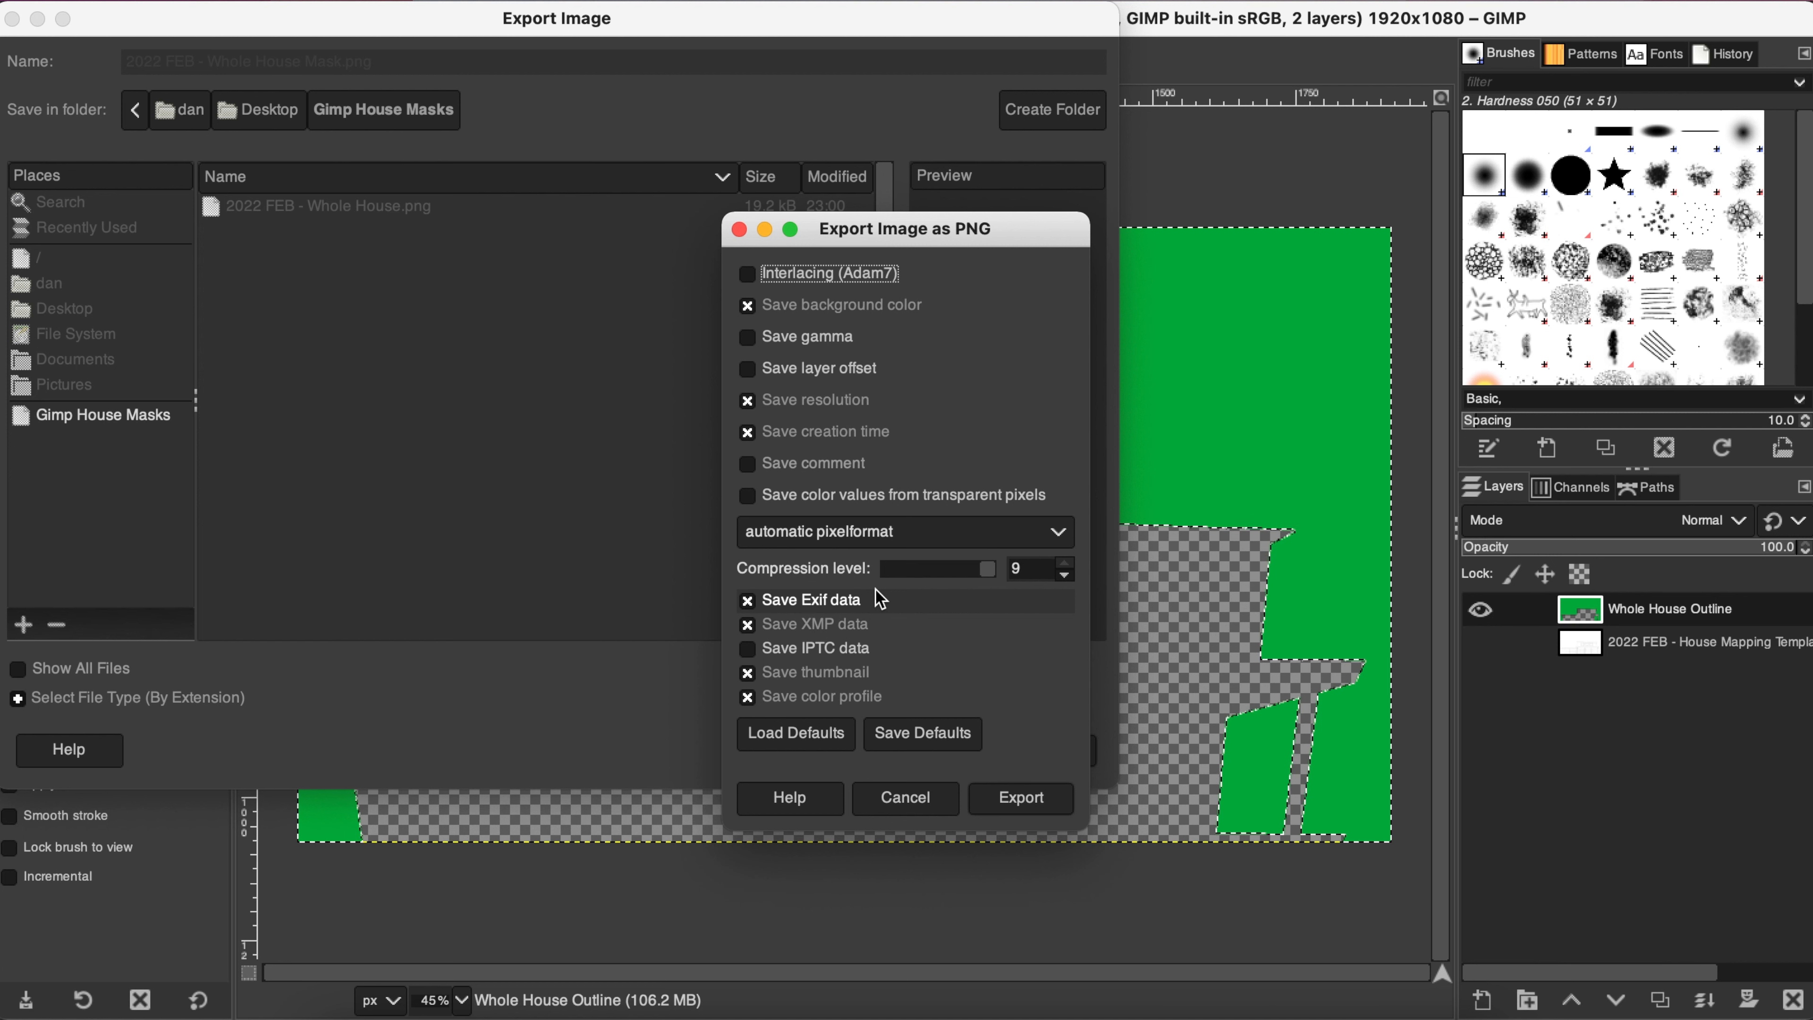
click(1022, 798)
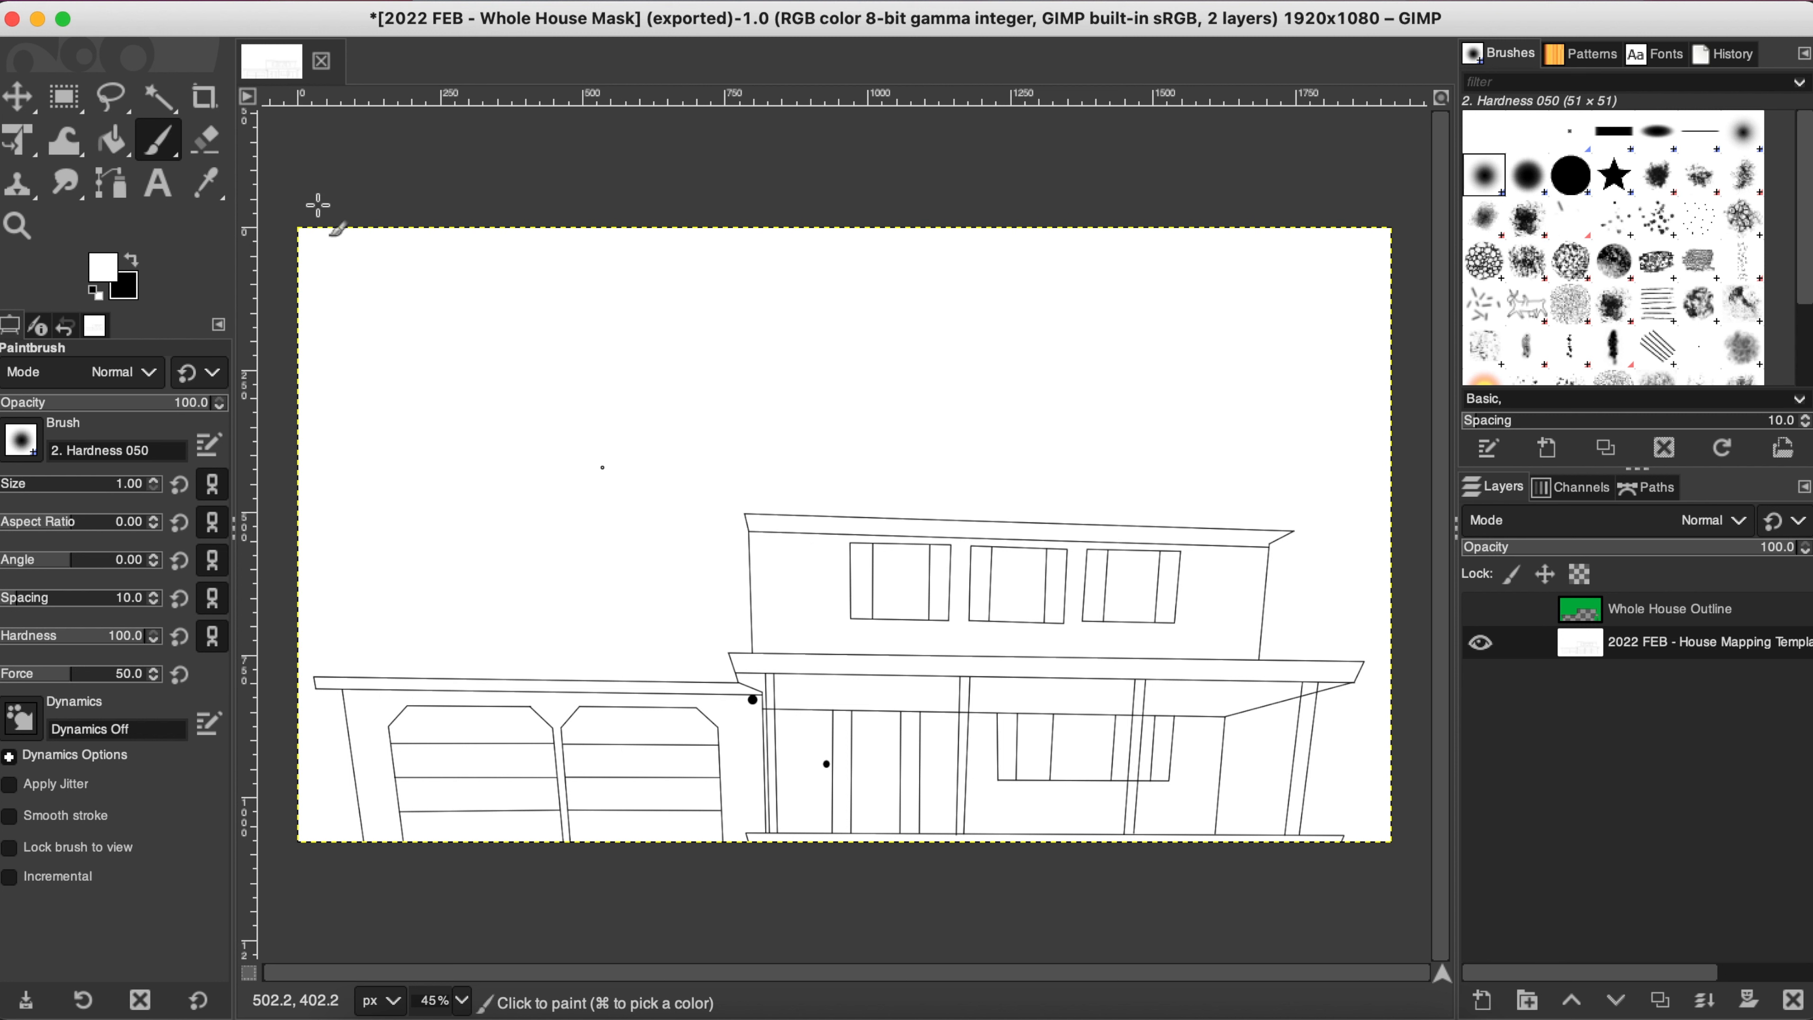
Step: Fuzzy-select the second-floor siding around the three upper windows on the template, and invert the selection
click(159, 98)
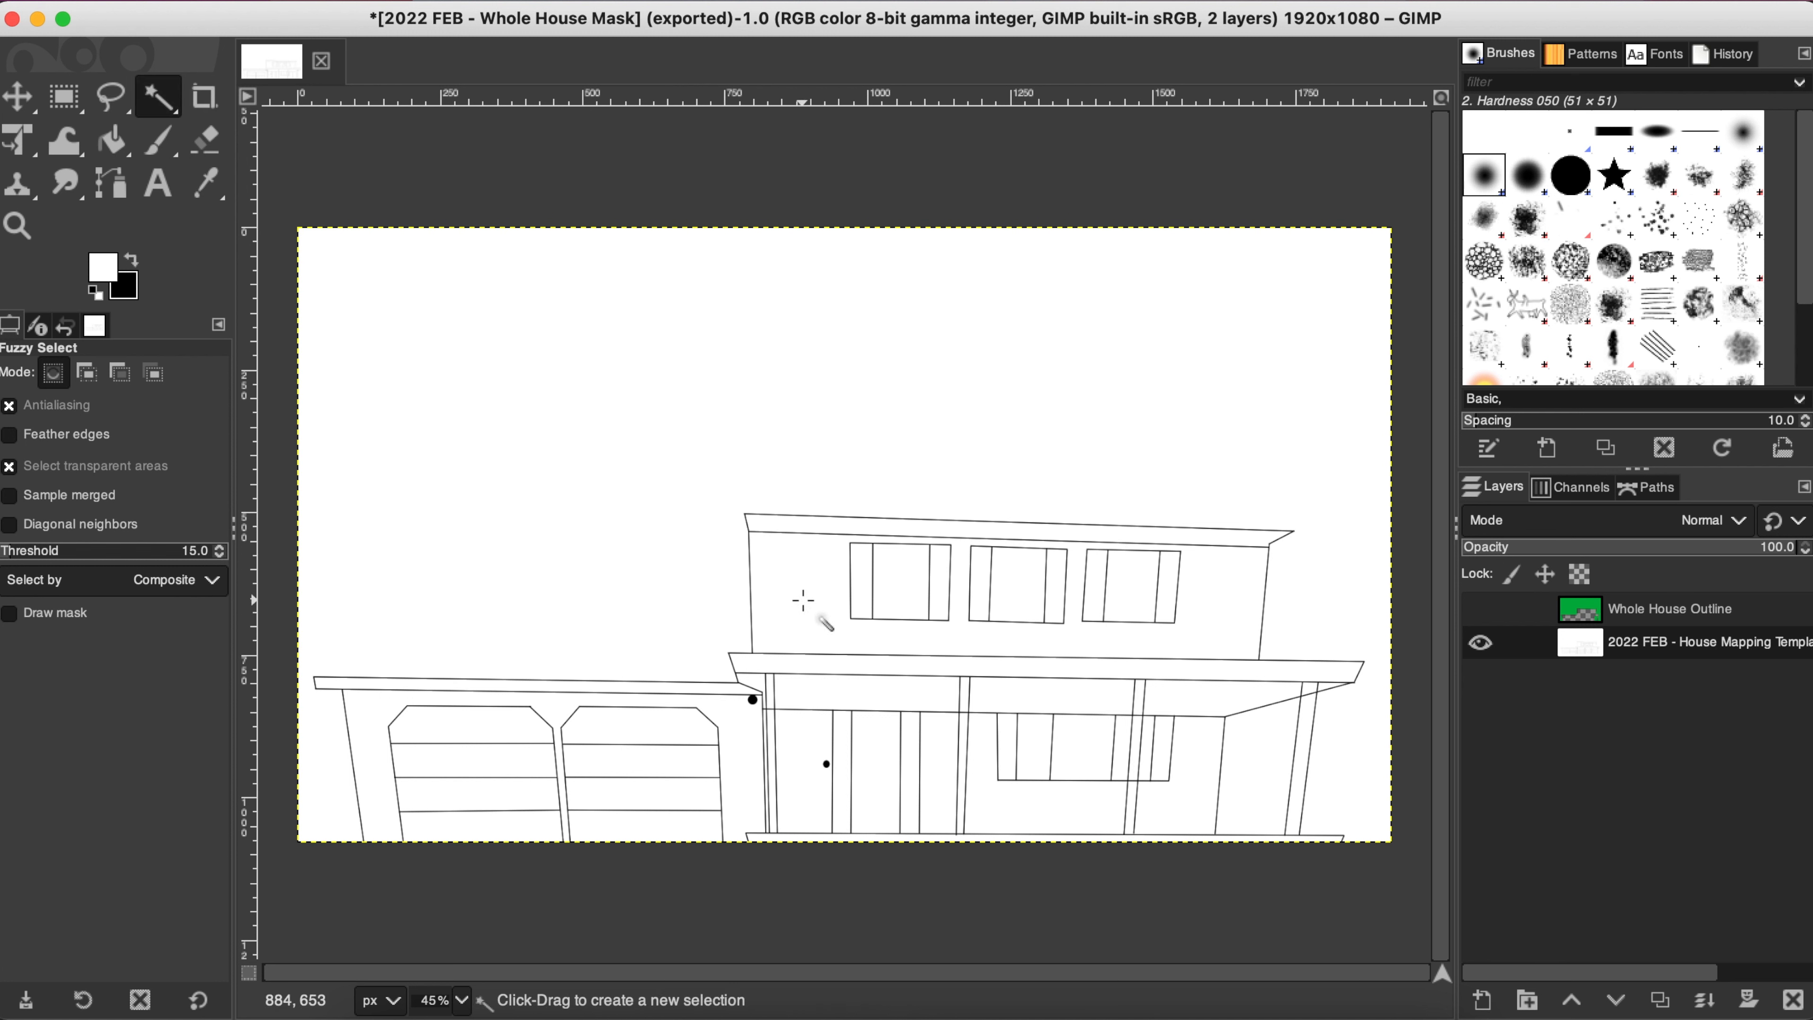
click(803, 600)
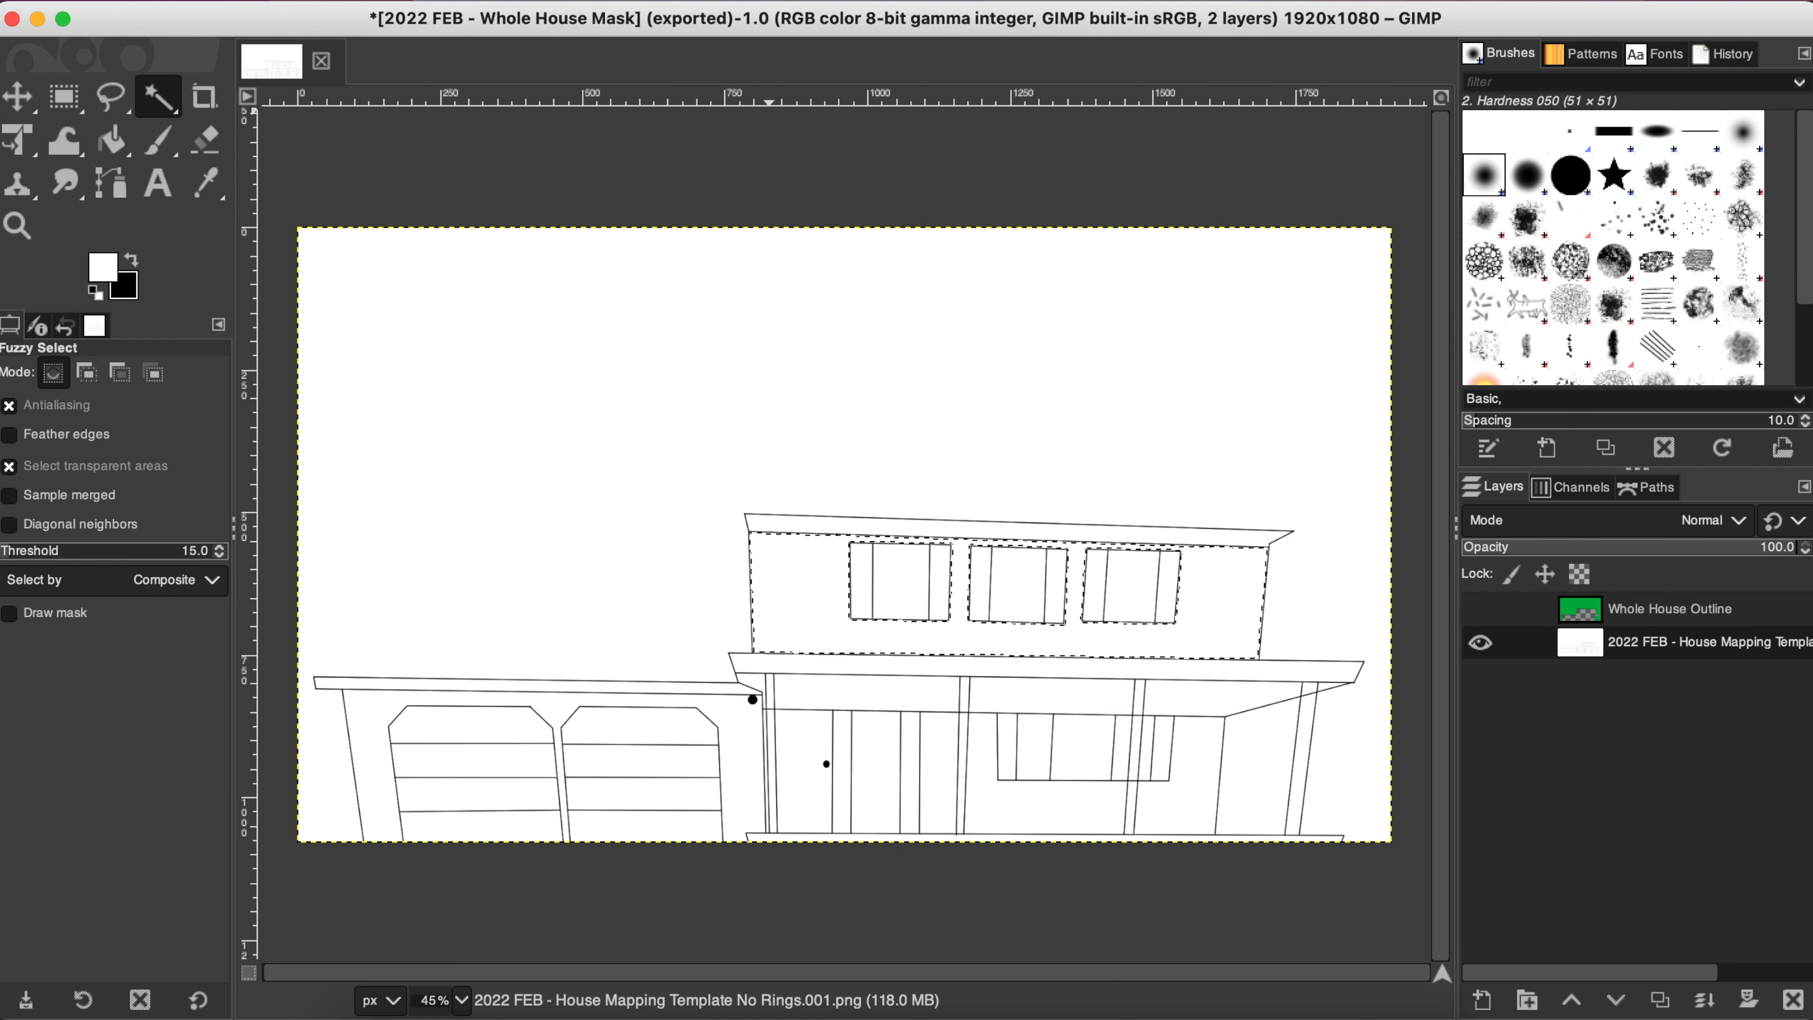
click(506, 1)
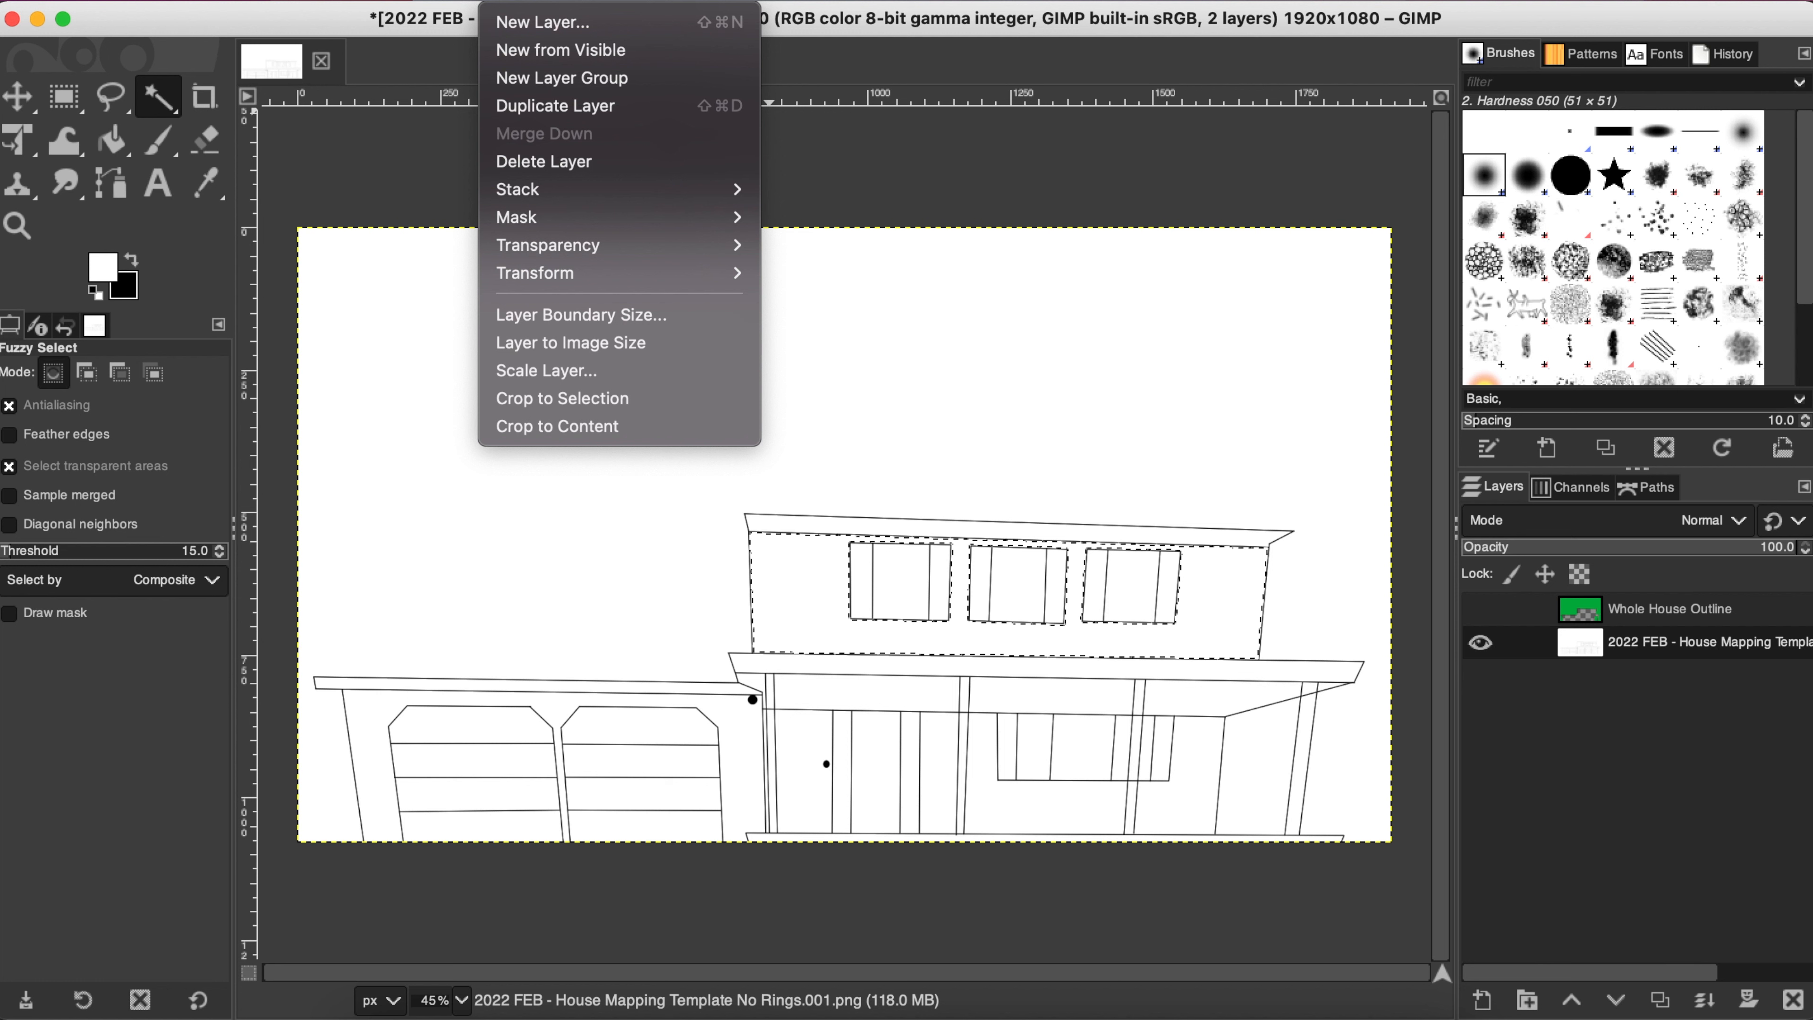
click(293, 1)
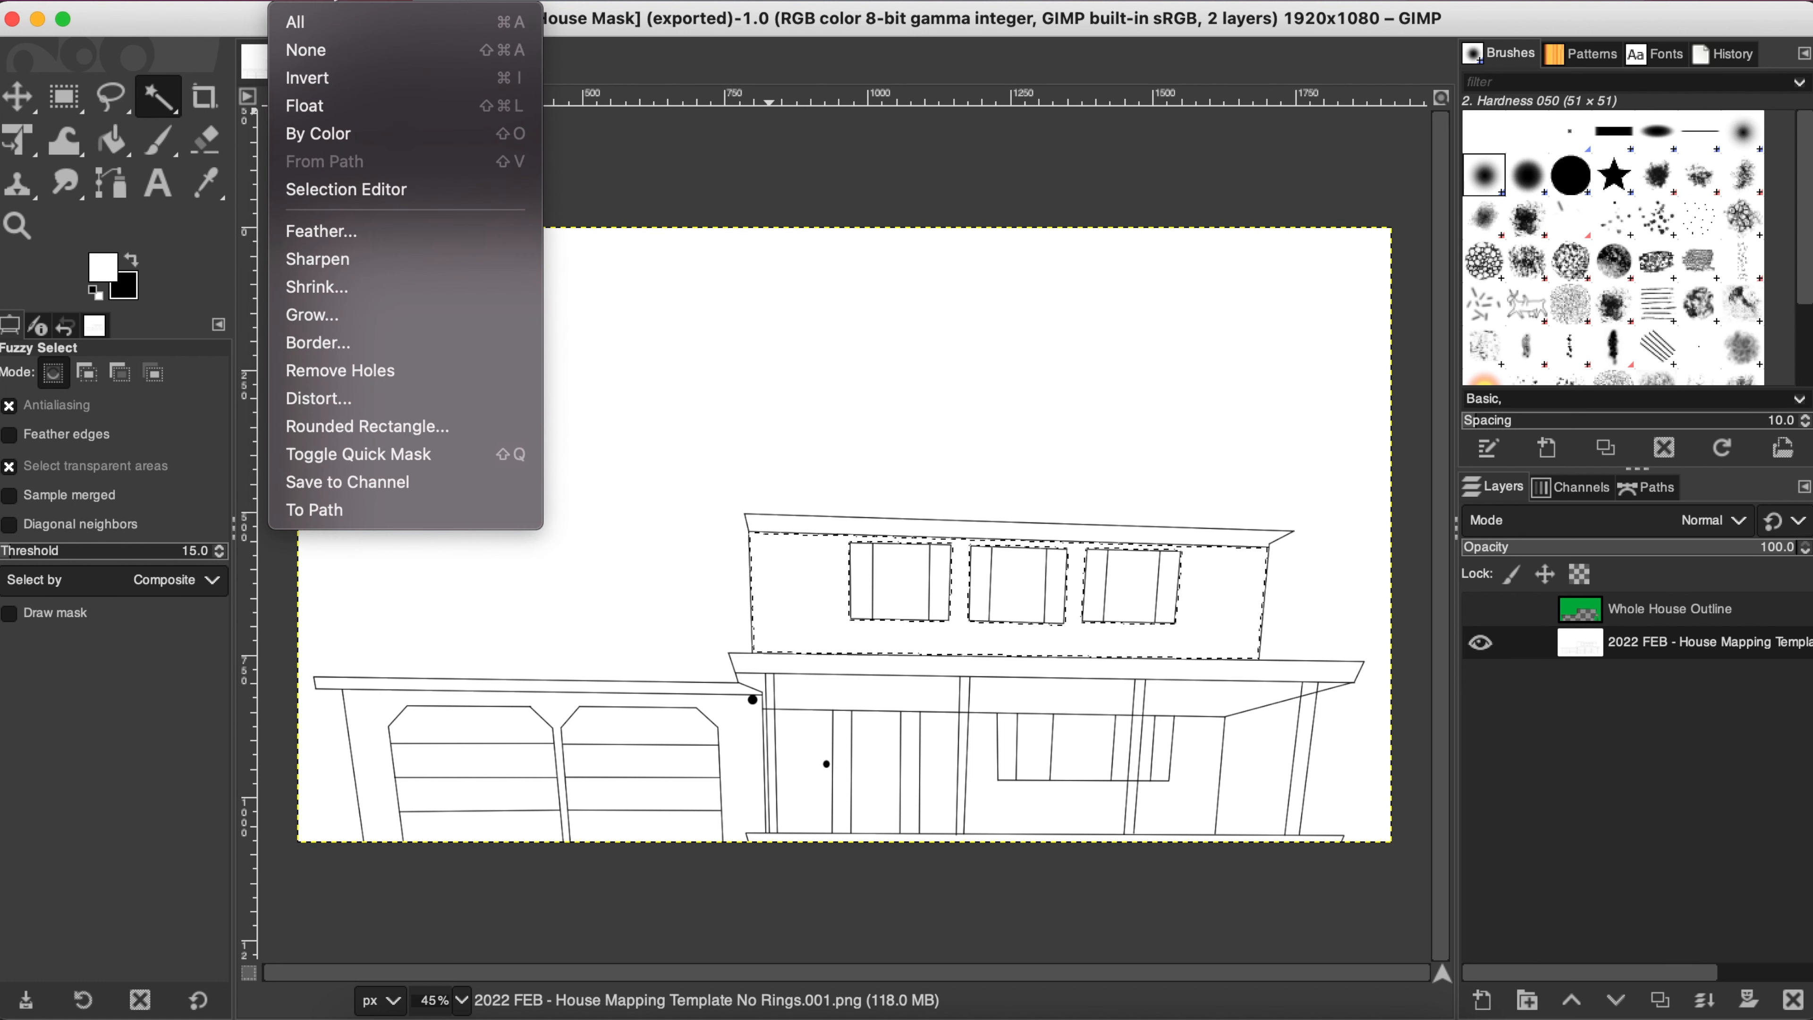
click(339, 92)
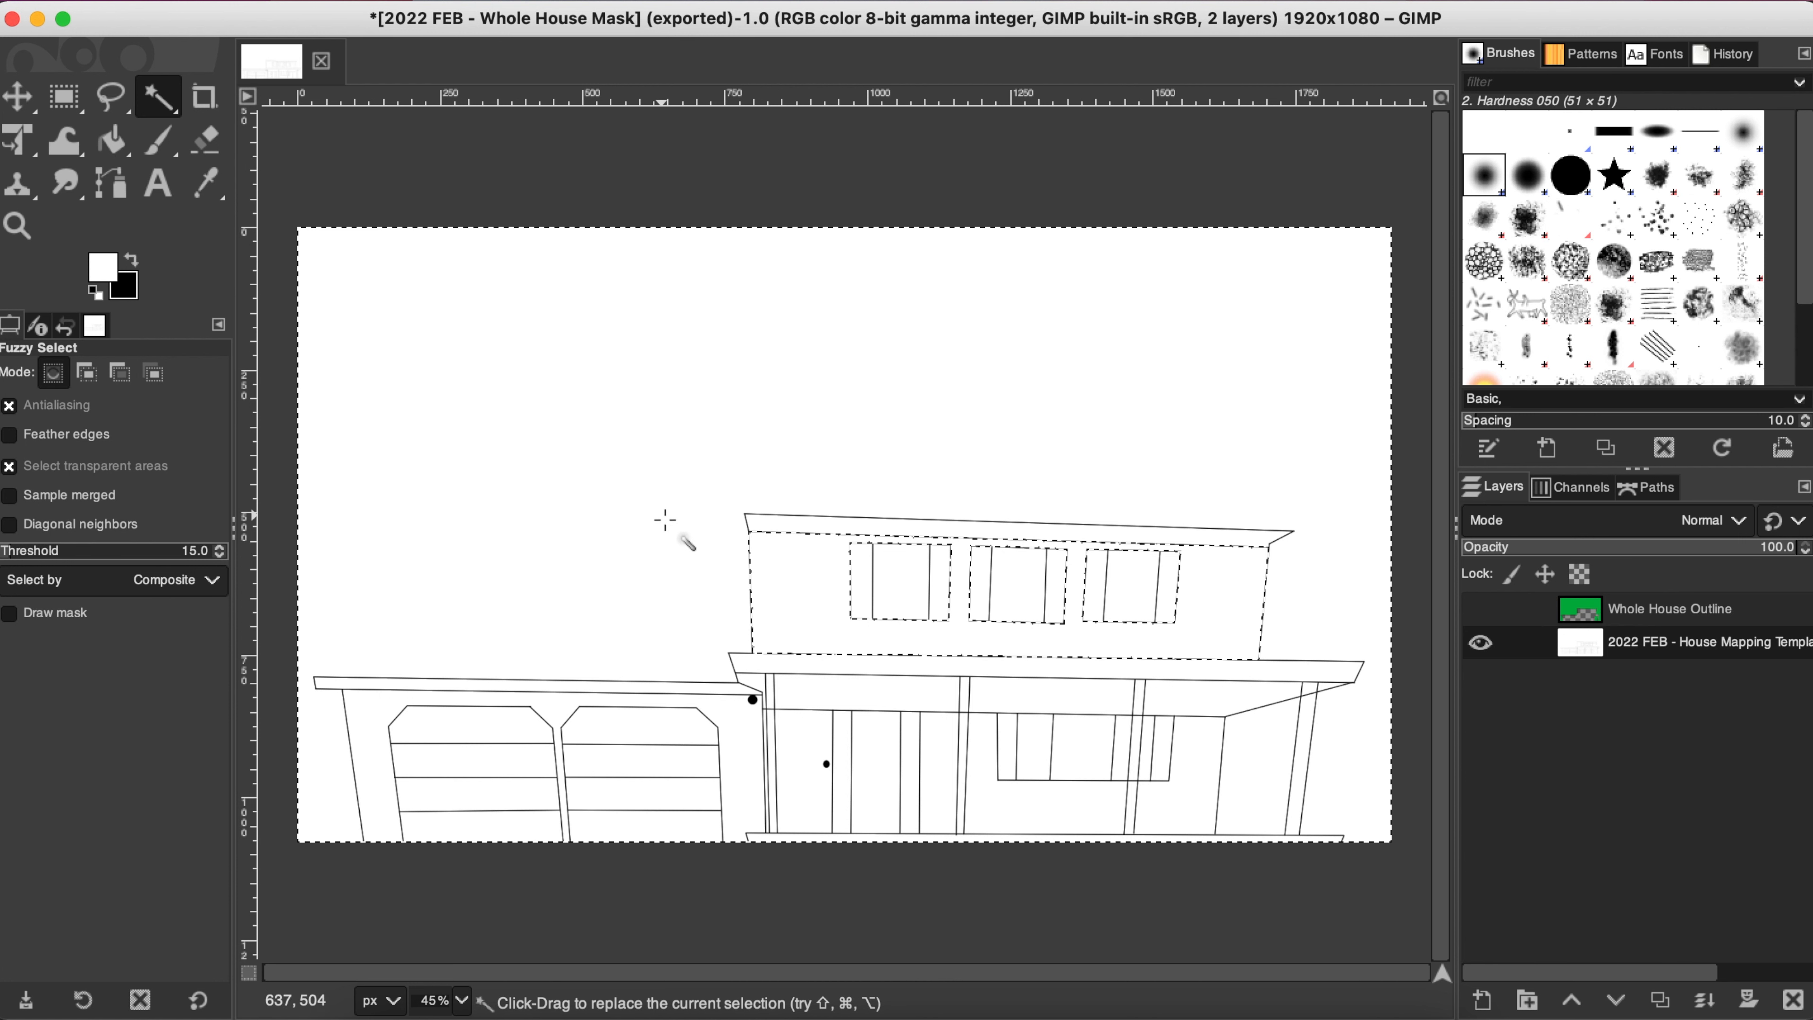
Step: Set the foreground color to green 00b140 and add a transparent layer named Second Floor Siding
click(137, 265)
click(106, 270)
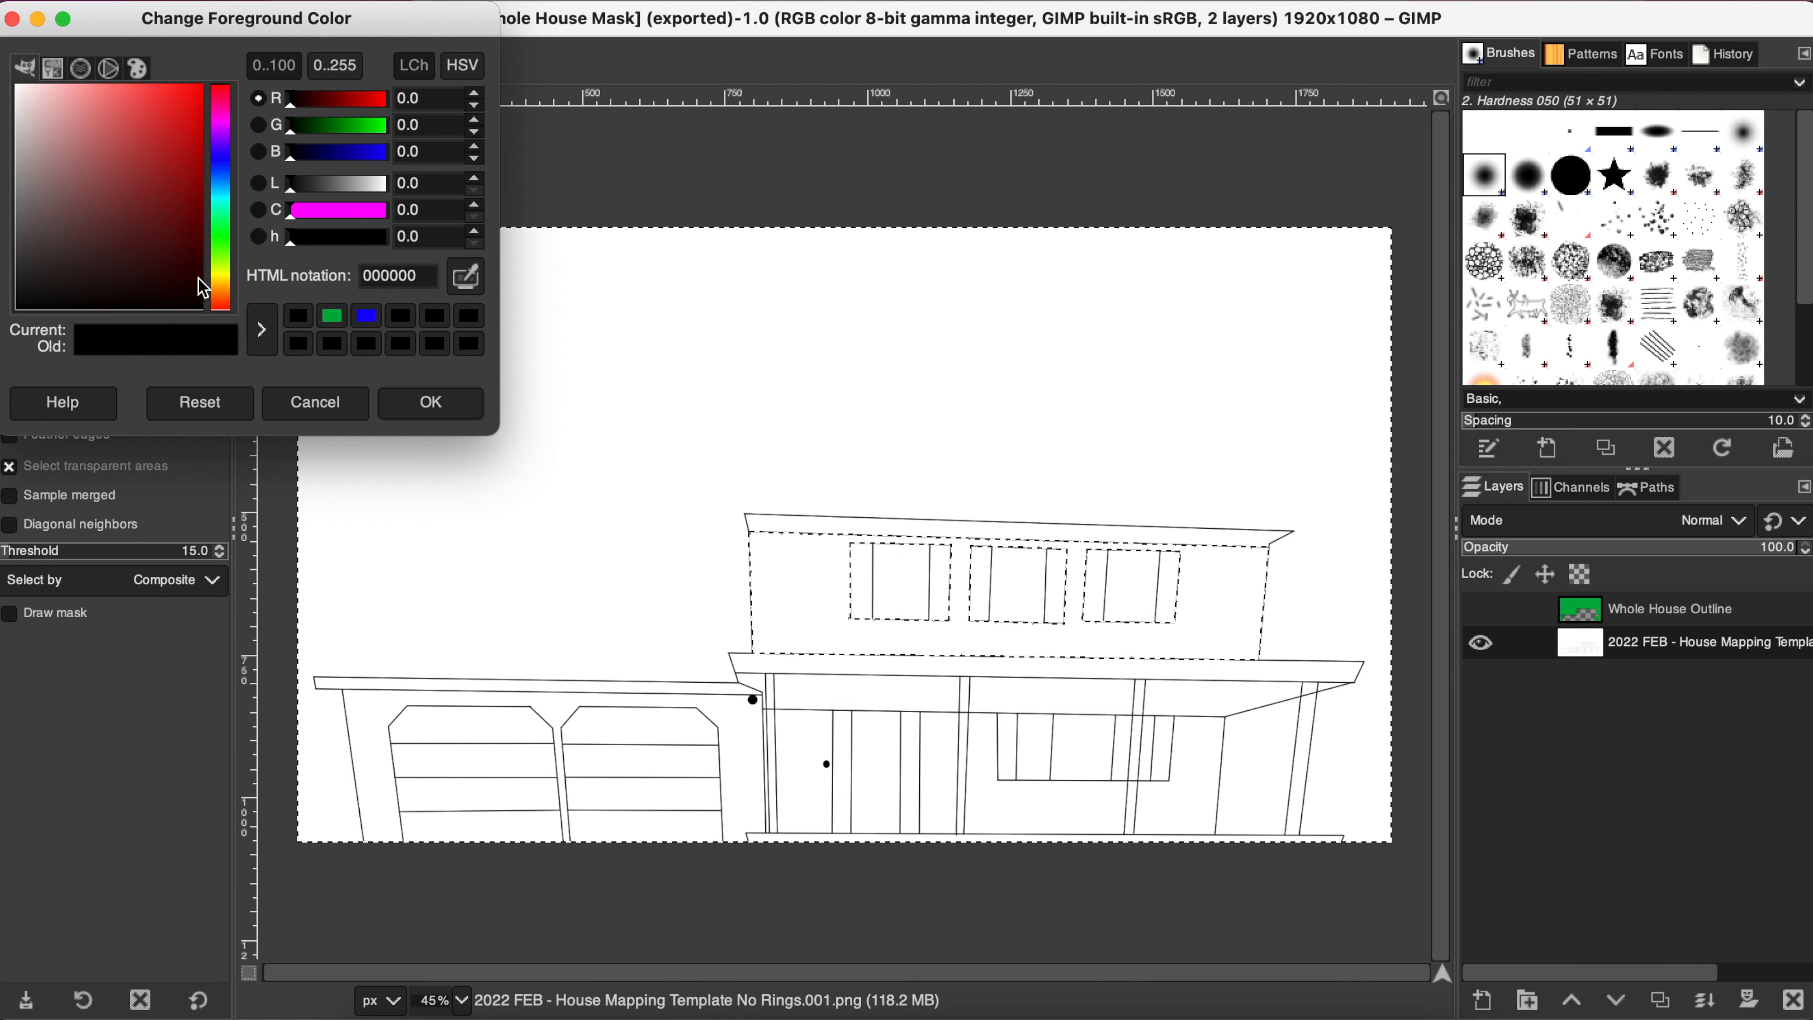
click(332, 315)
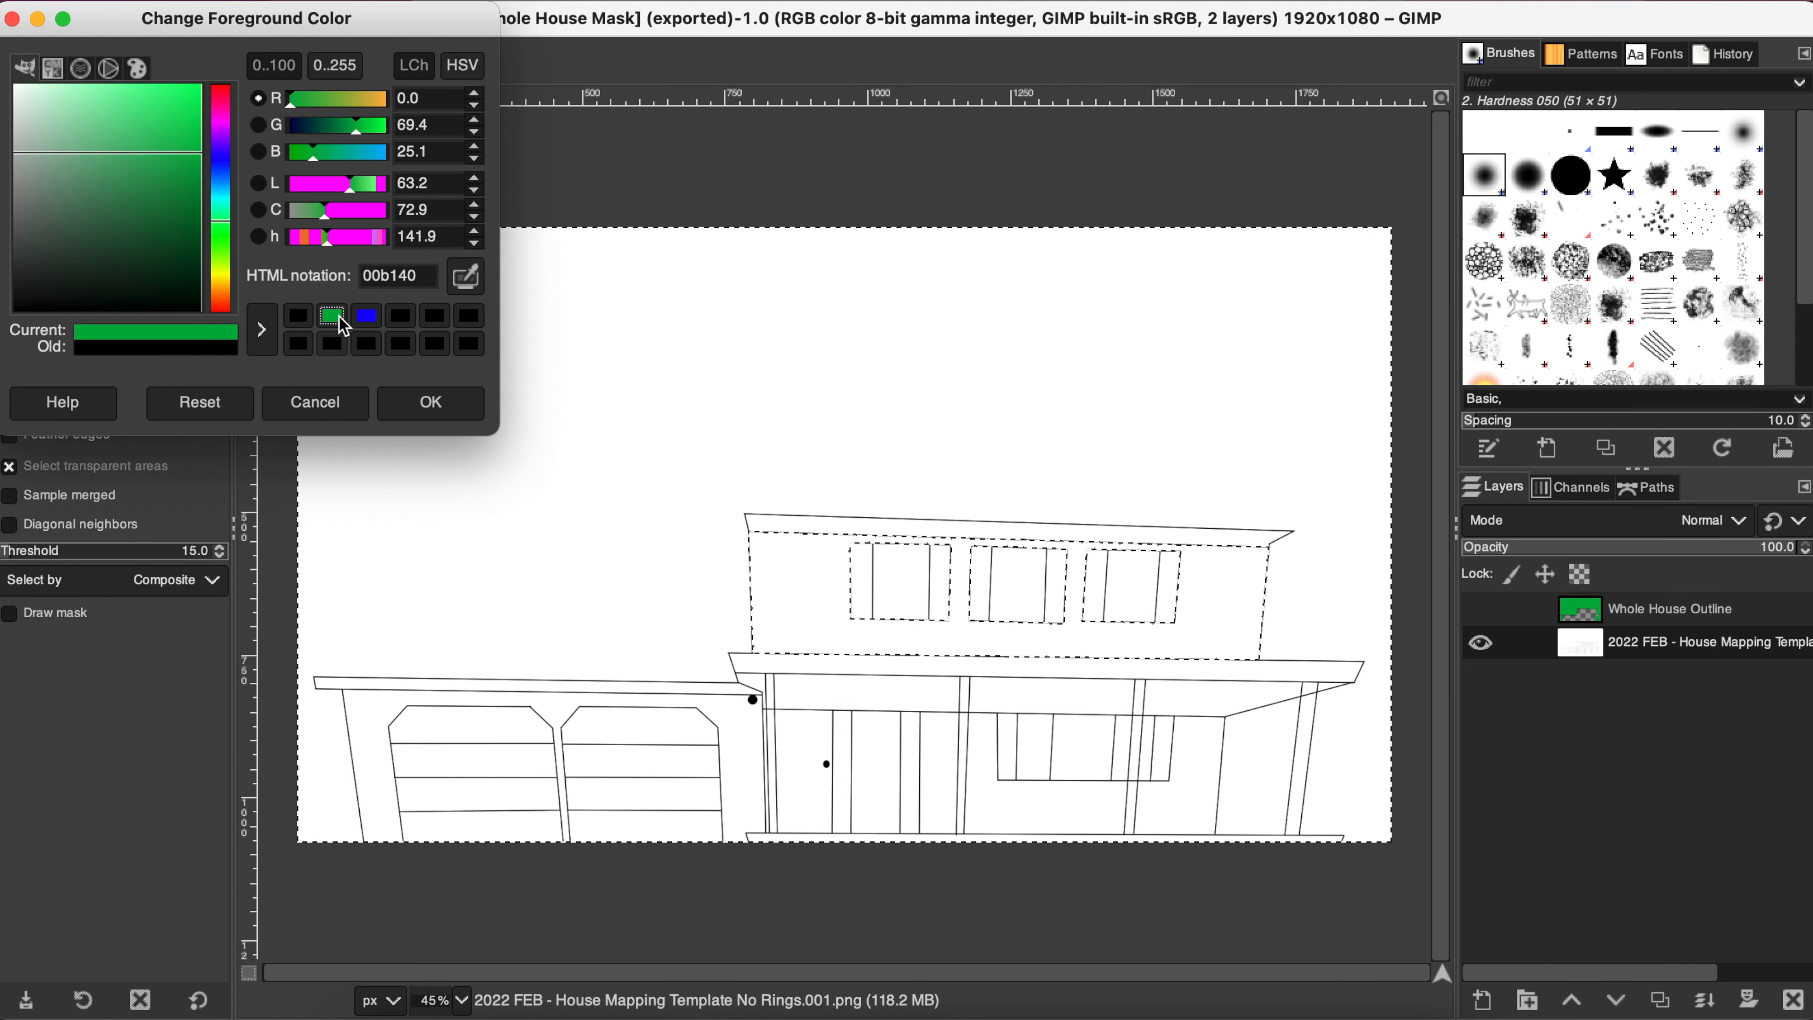
click(438, 416)
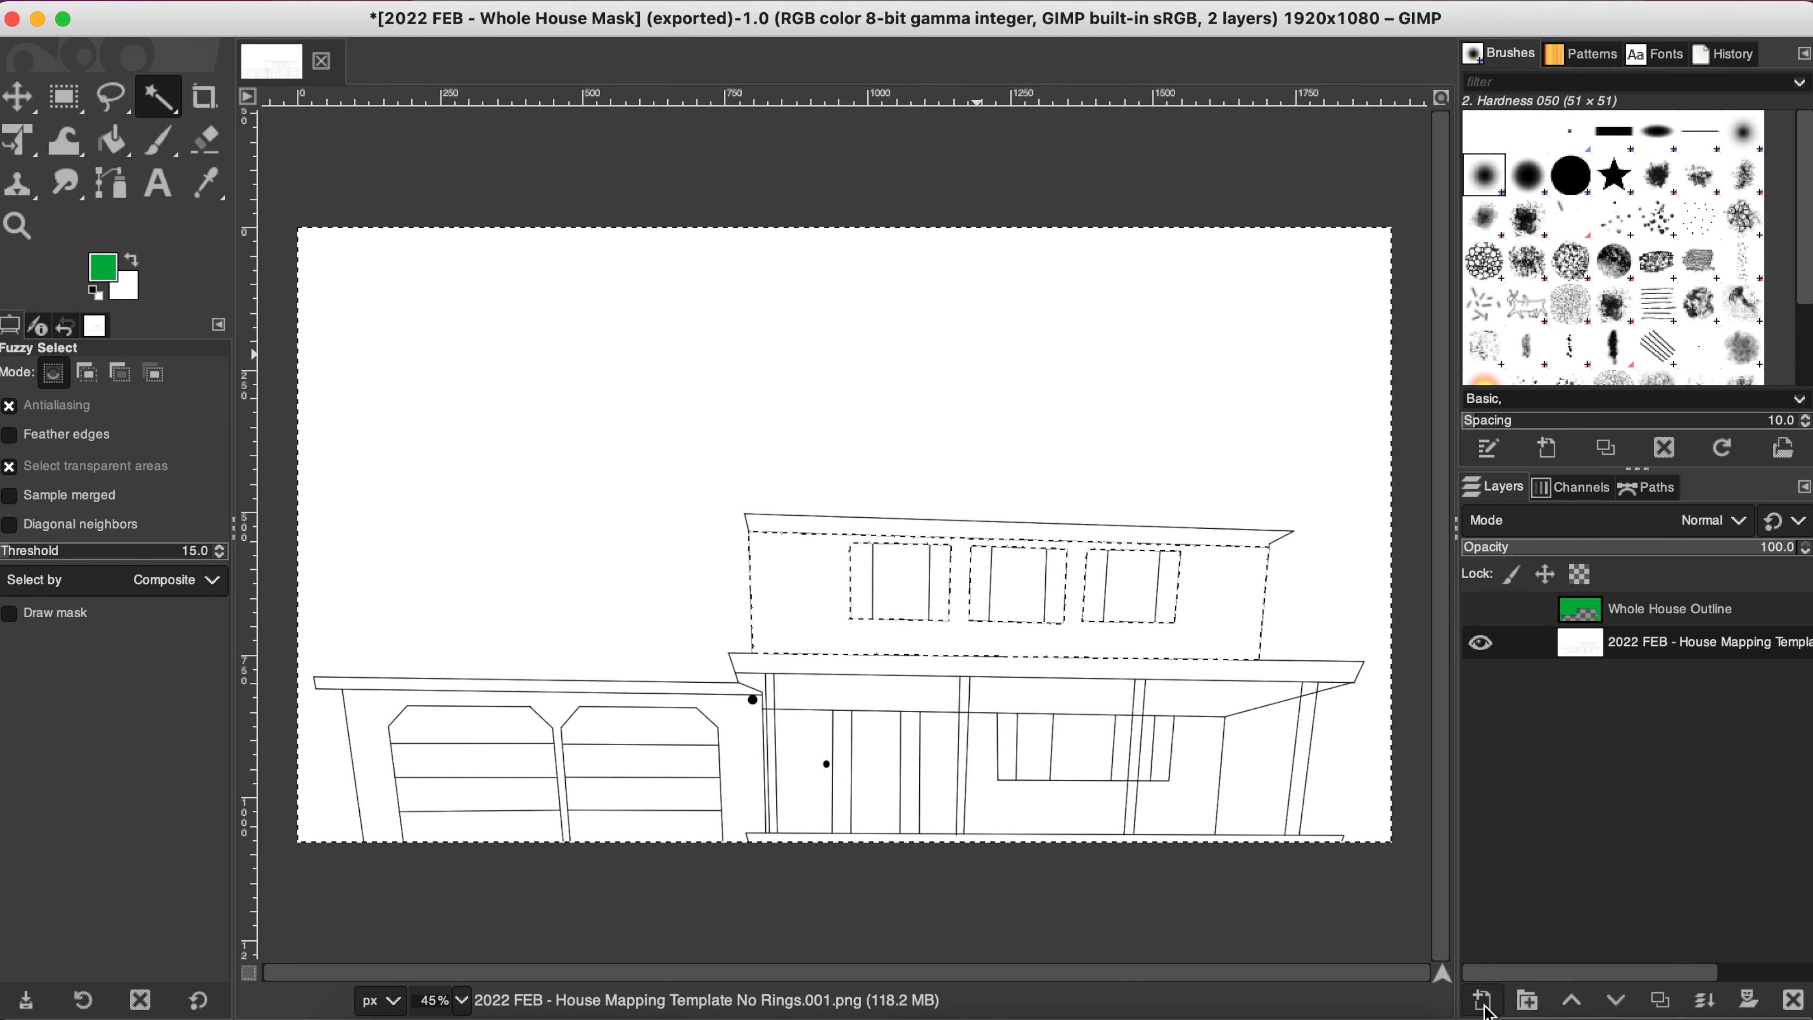
click(1485, 1006)
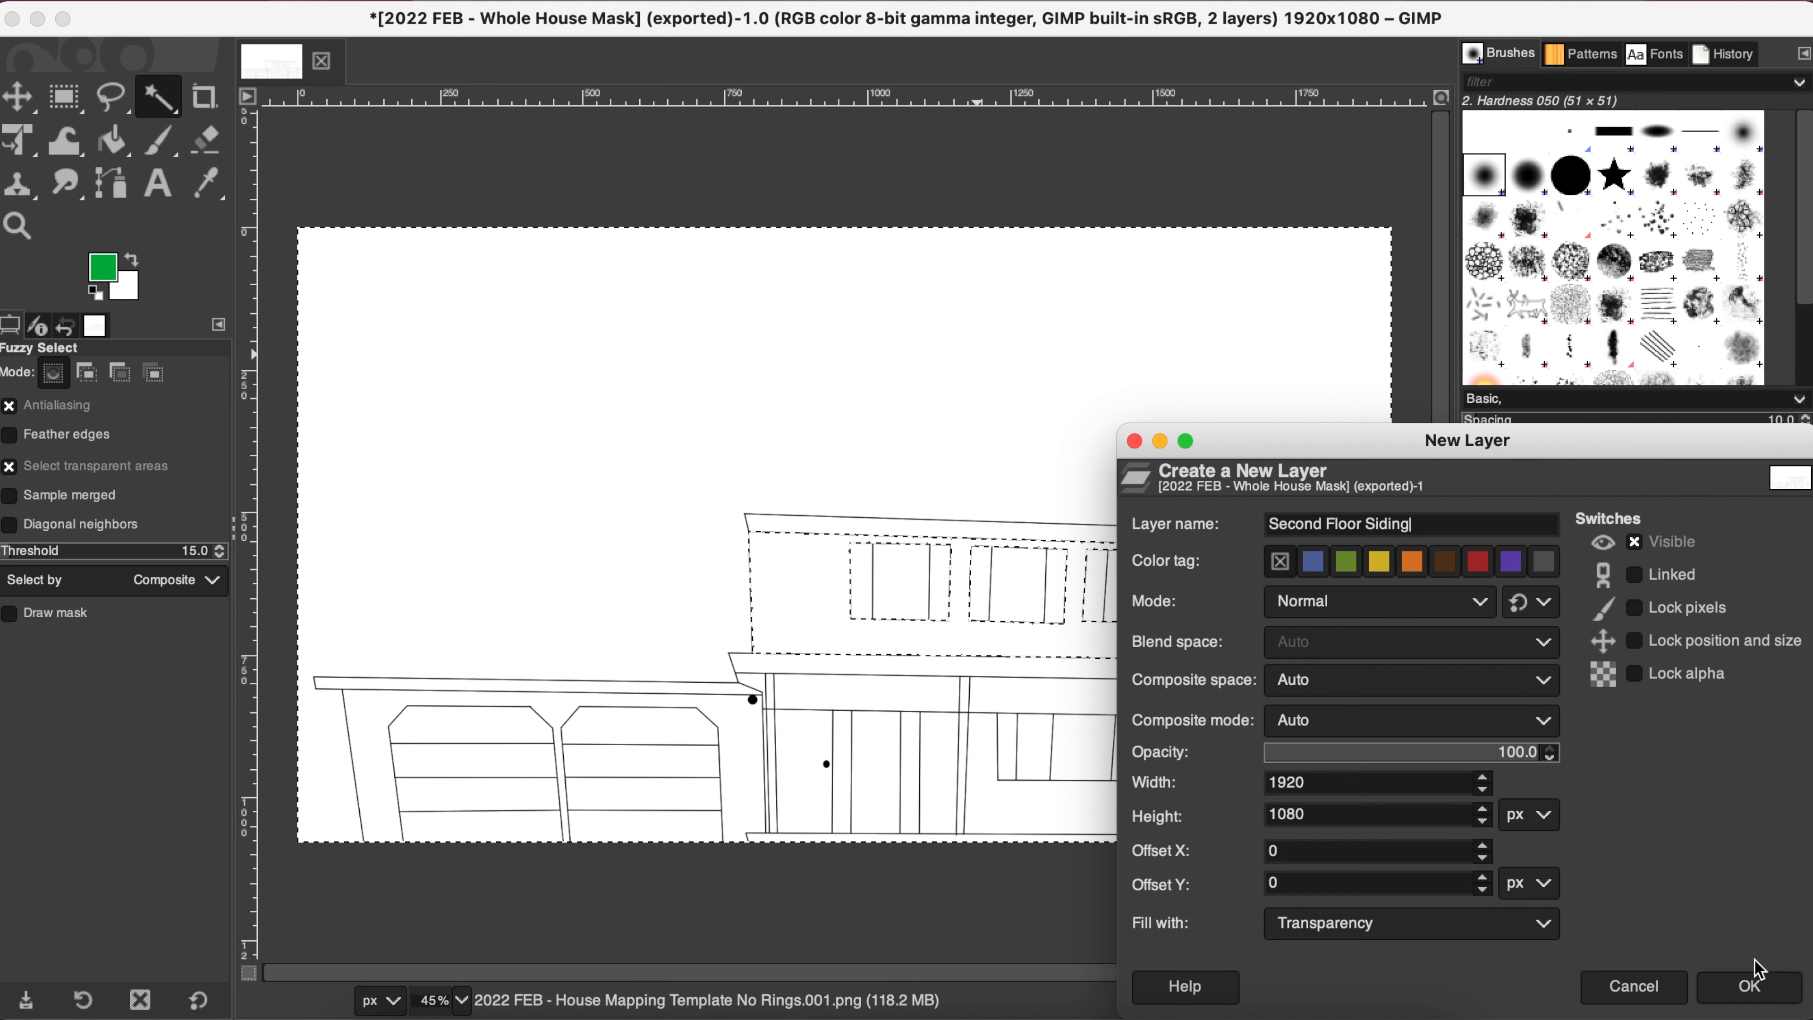
click(1756, 988)
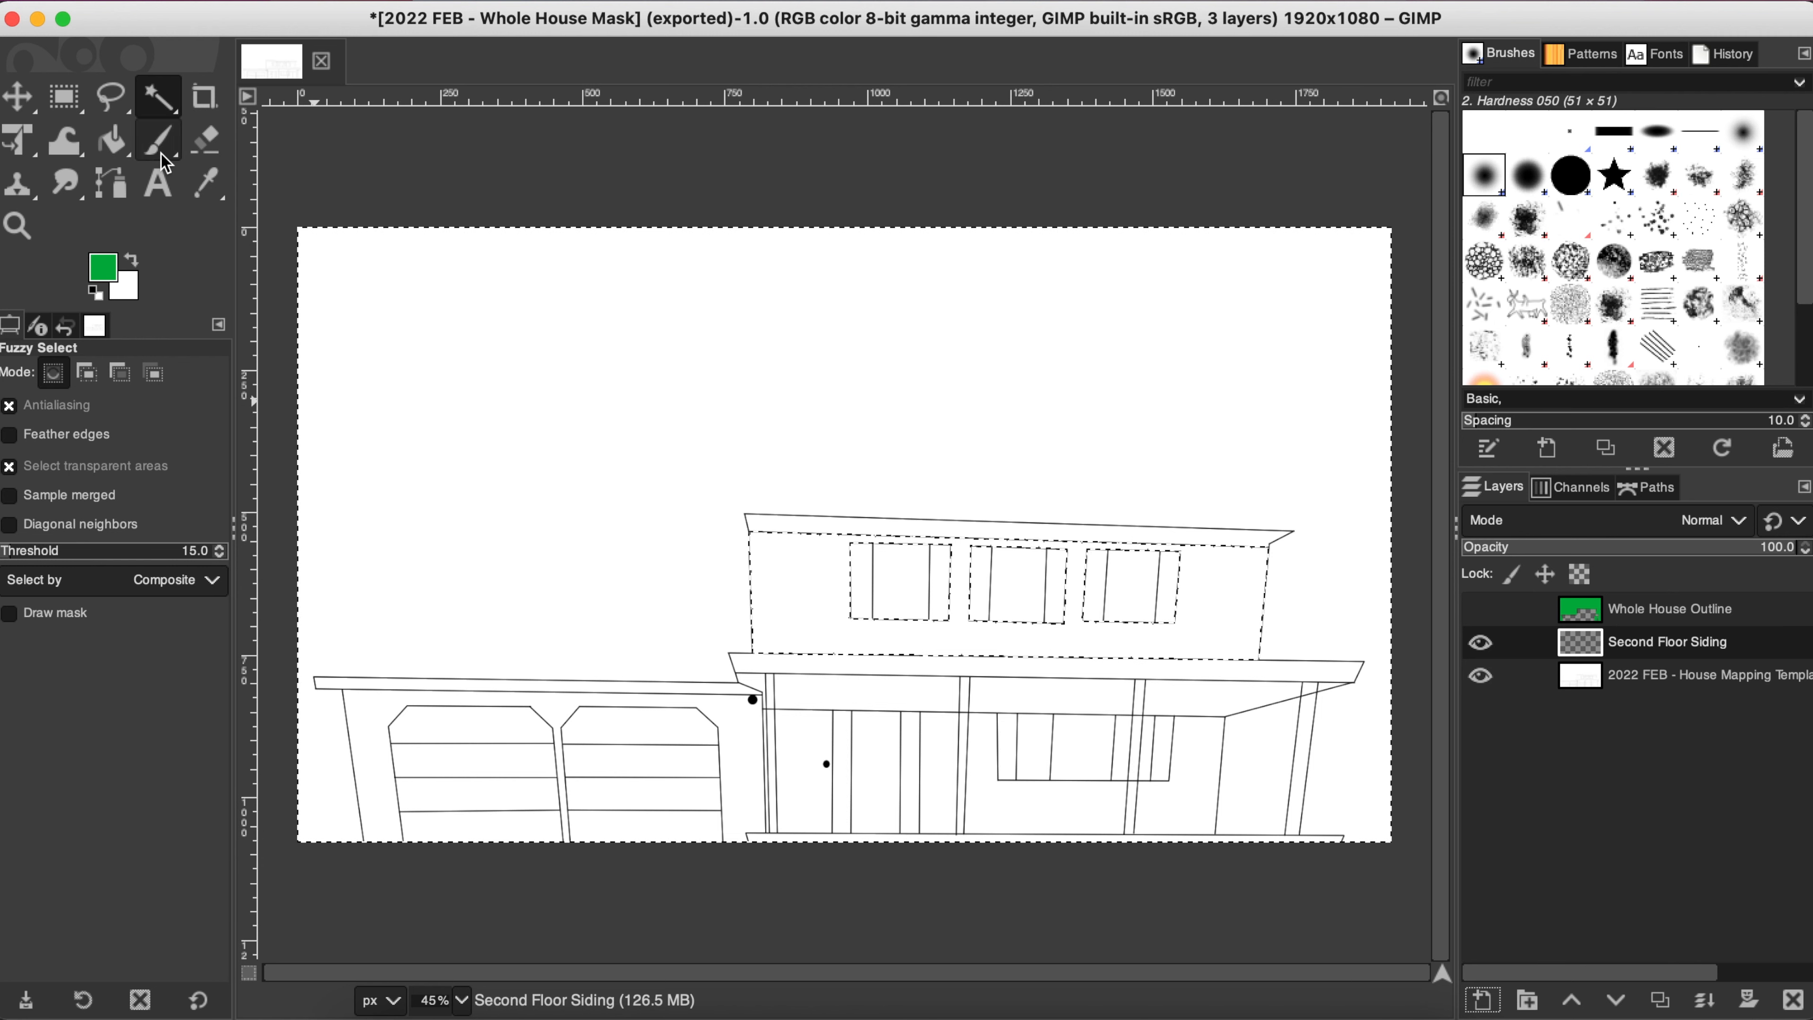
Step: Paint the whole inverted selection green with a paintbrush of size 2973, and hide the House Mapping Template layer
click(159, 139)
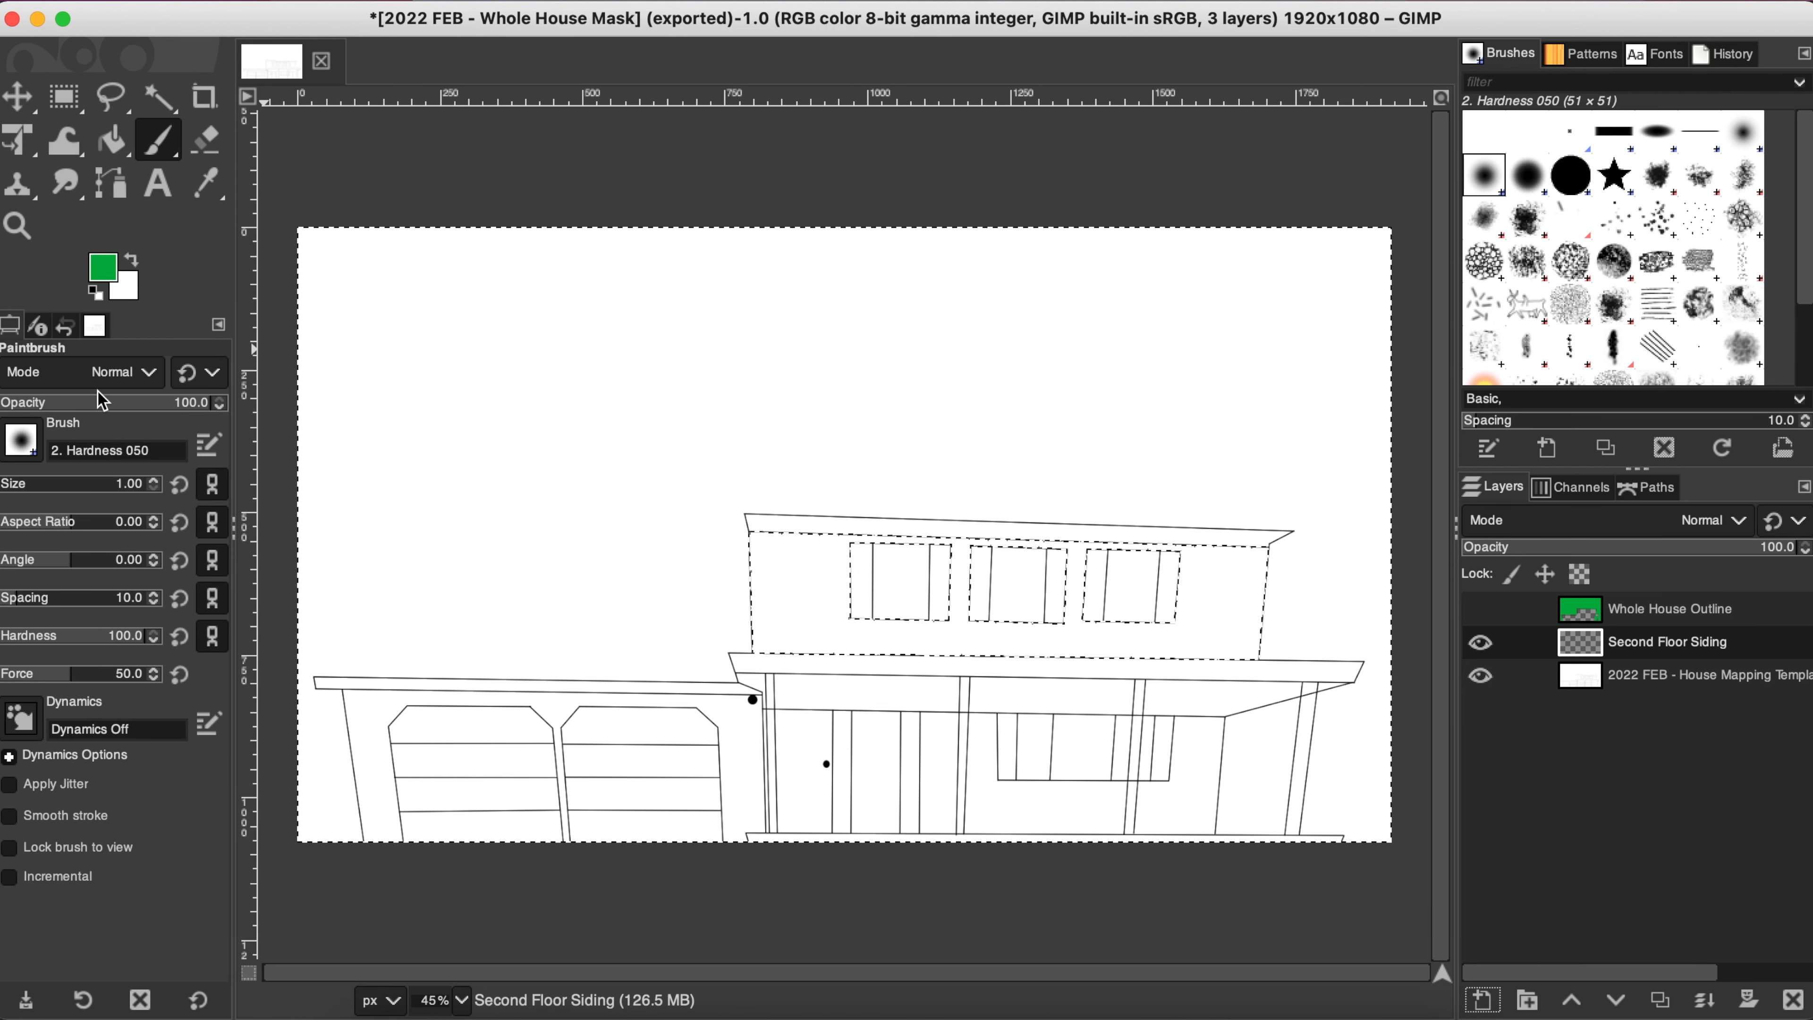
drag(26, 481, 283, 478)
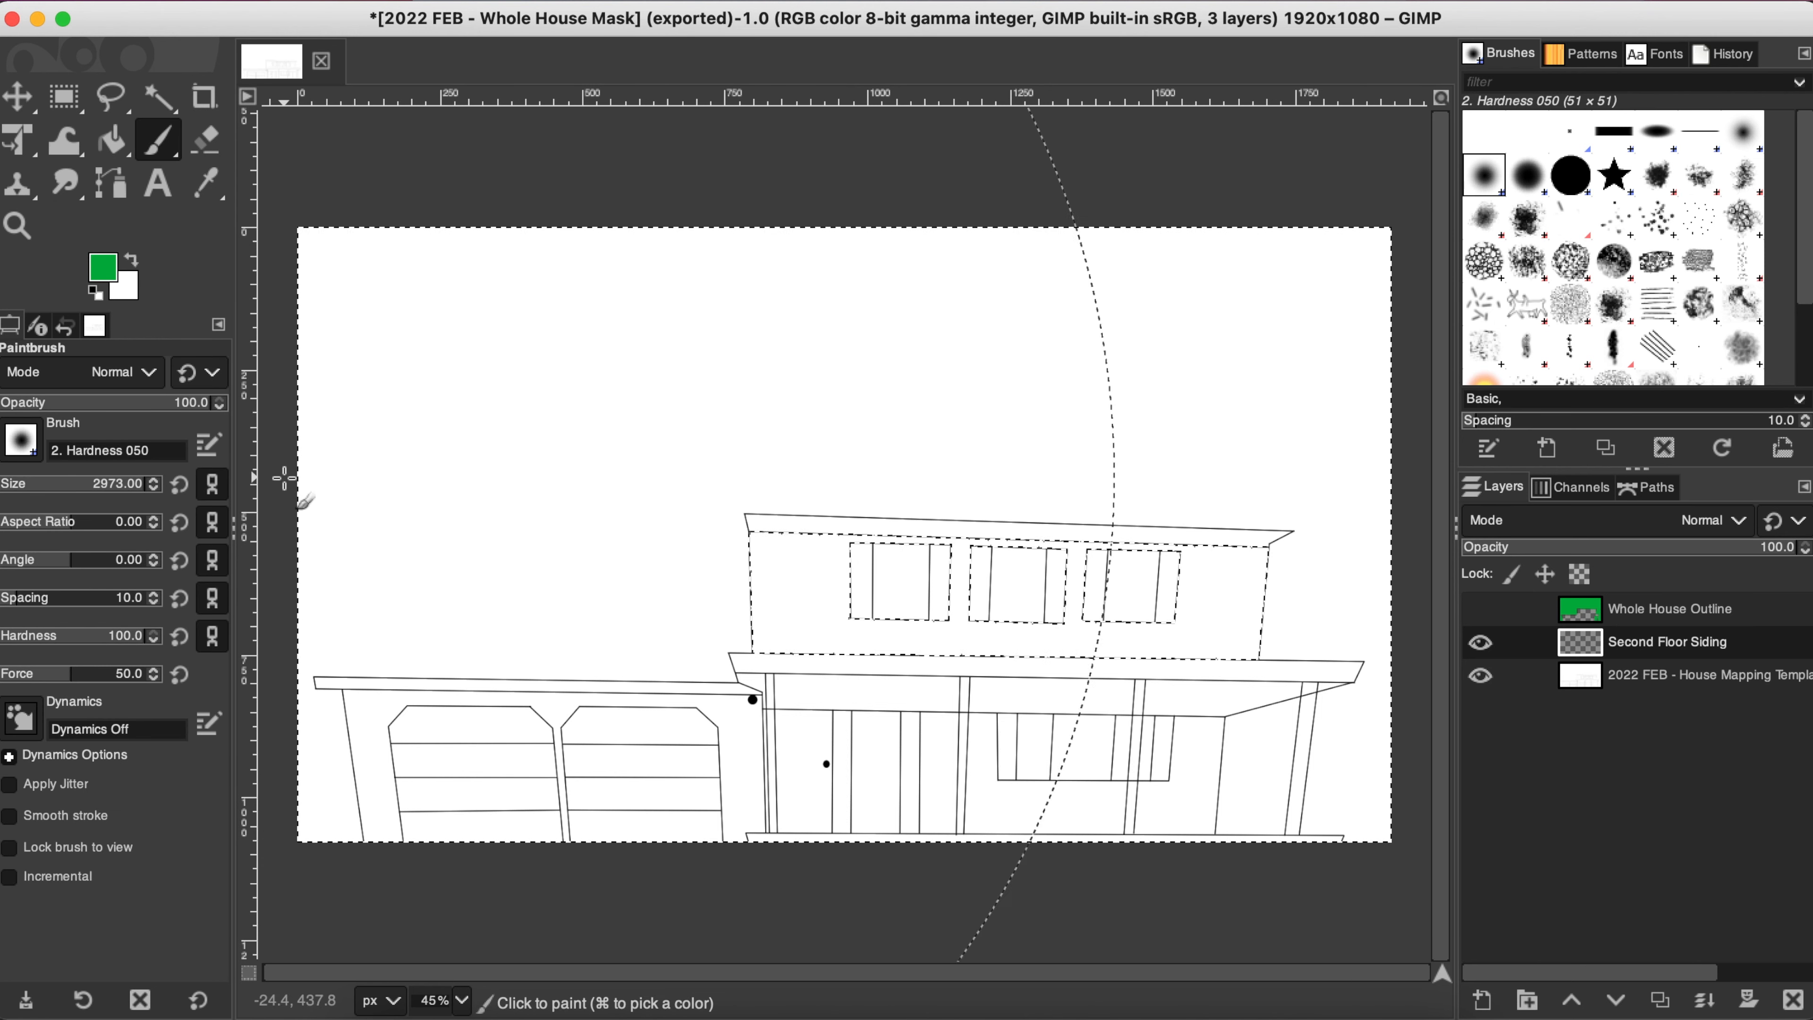
click(368, 336)
click(922, 380)
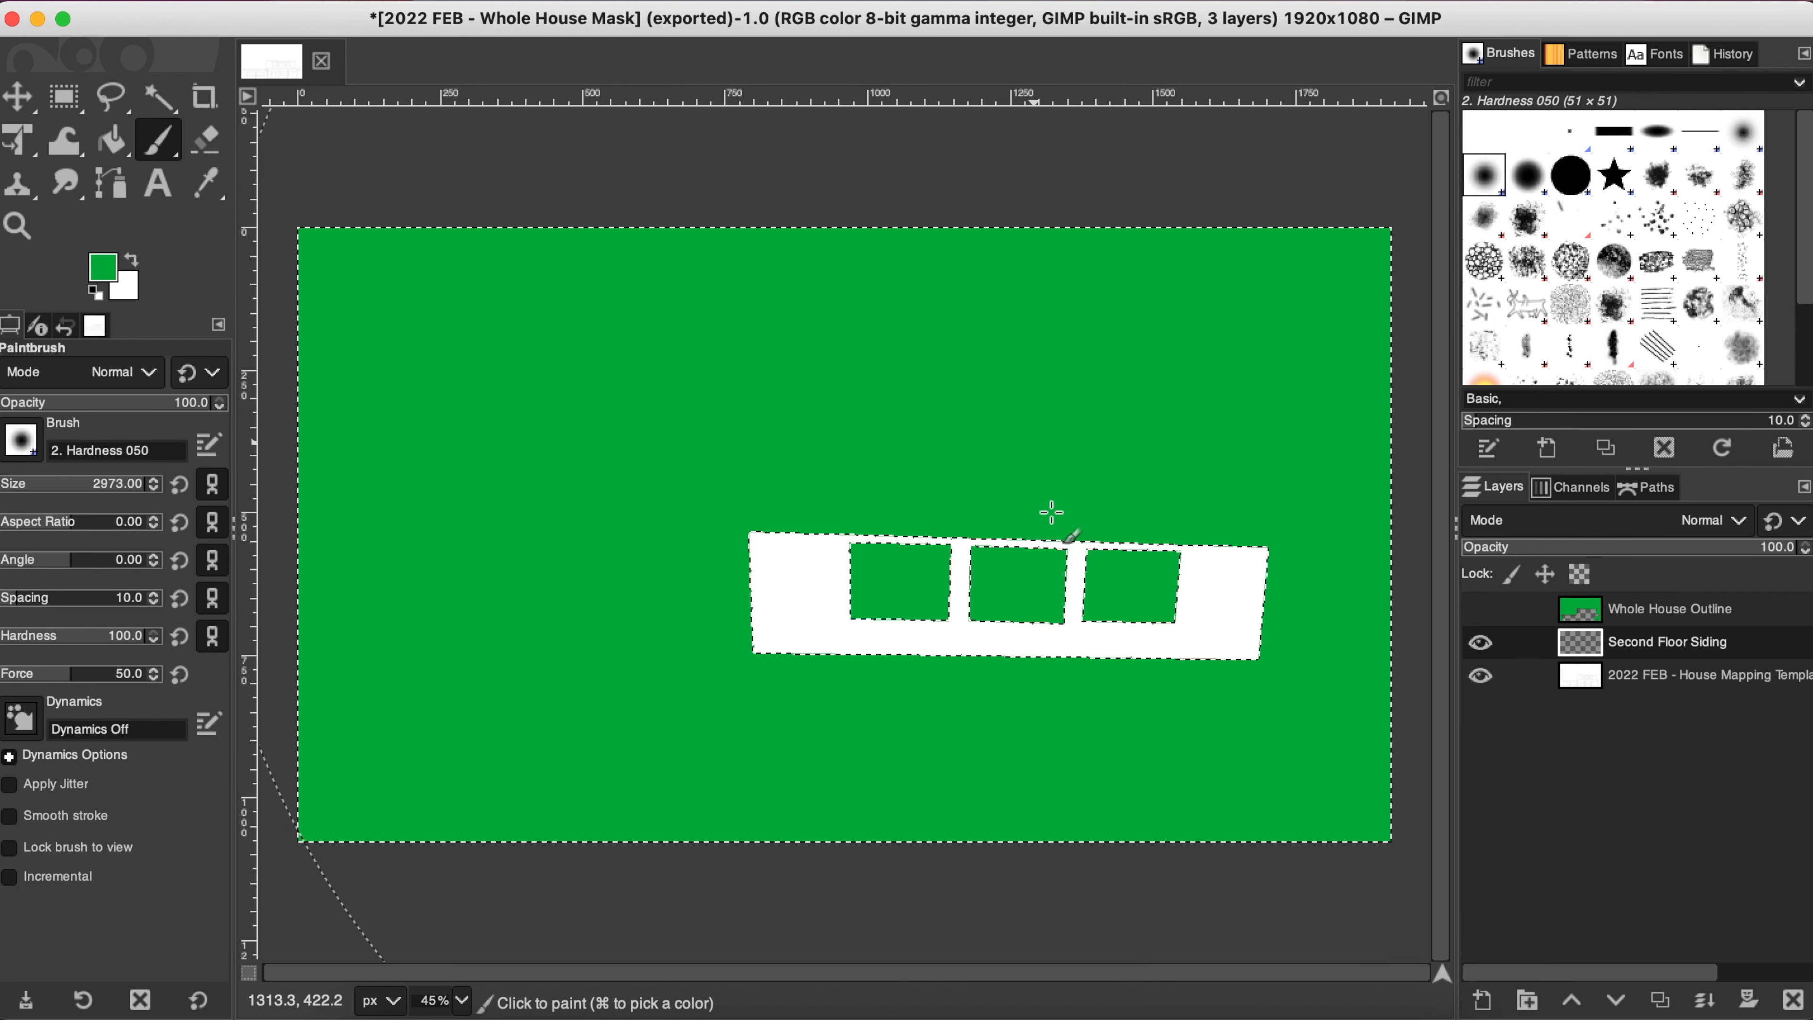
click(1481, 677)
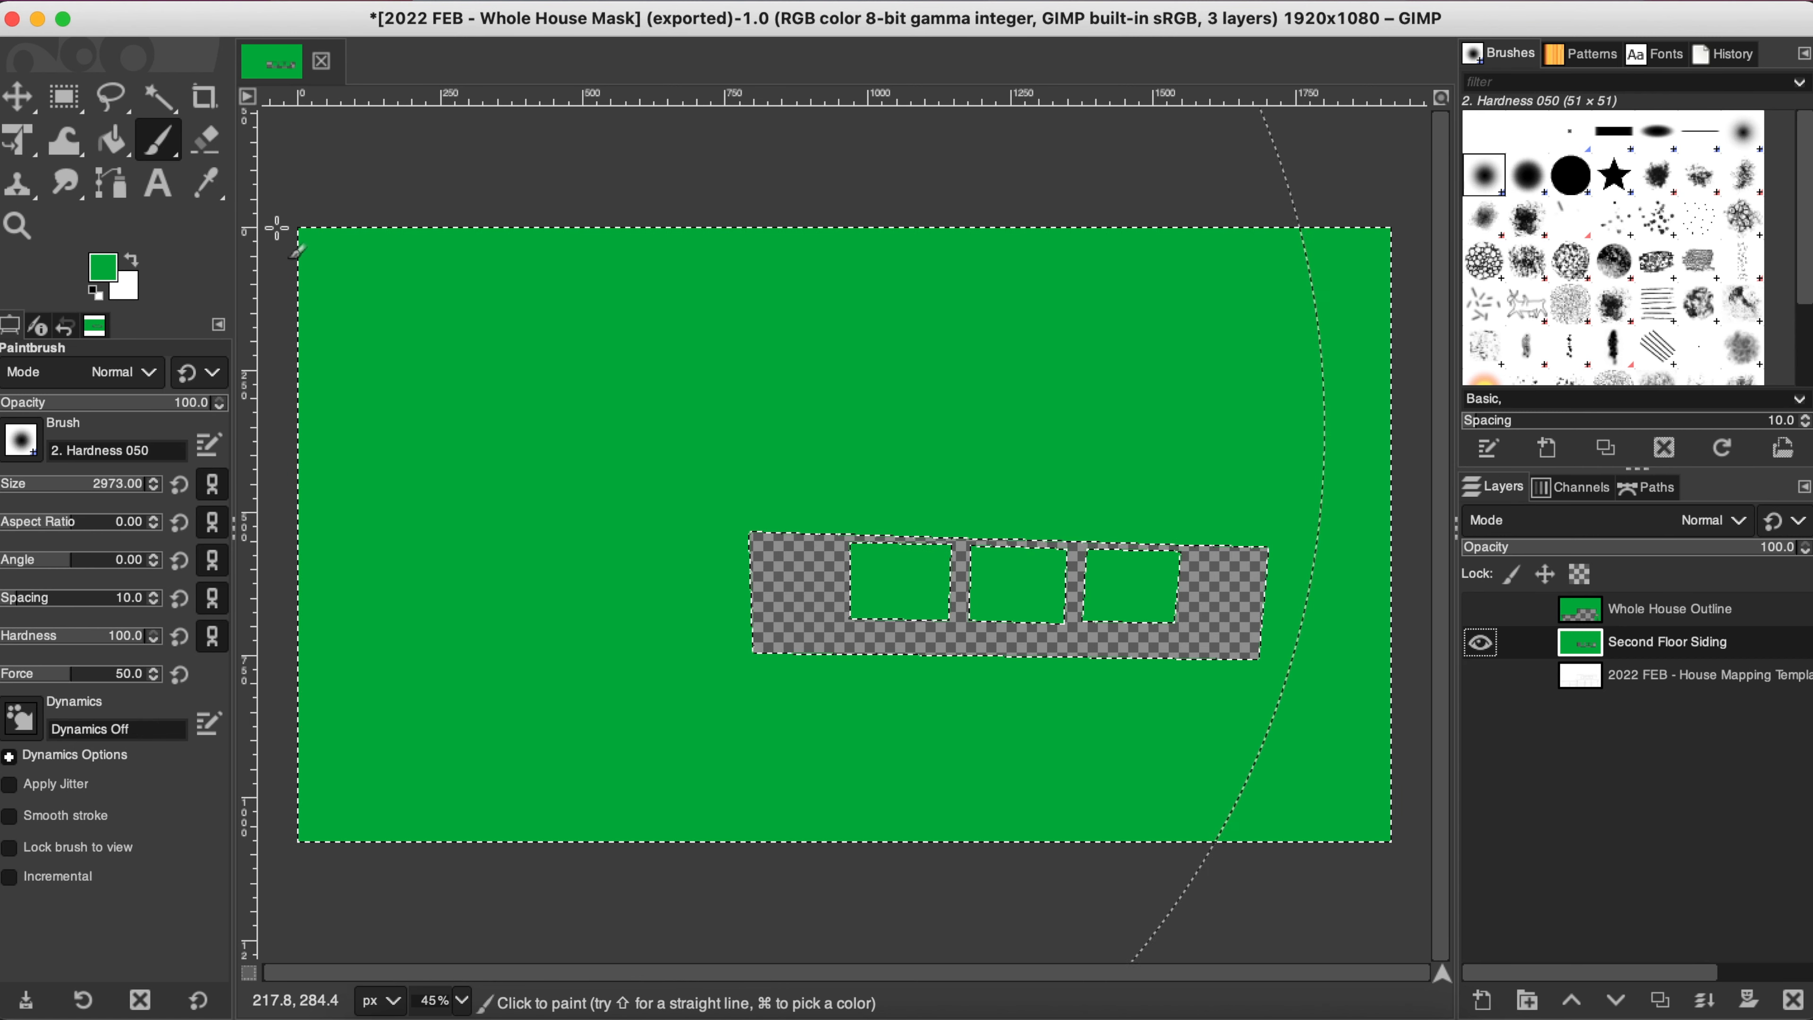
Step: Export the siding mask to the Gimp House Masks folder as 2022 FEB - Second Floor Siding Mask.png, keeping the offered PNG options
click(198, 4)
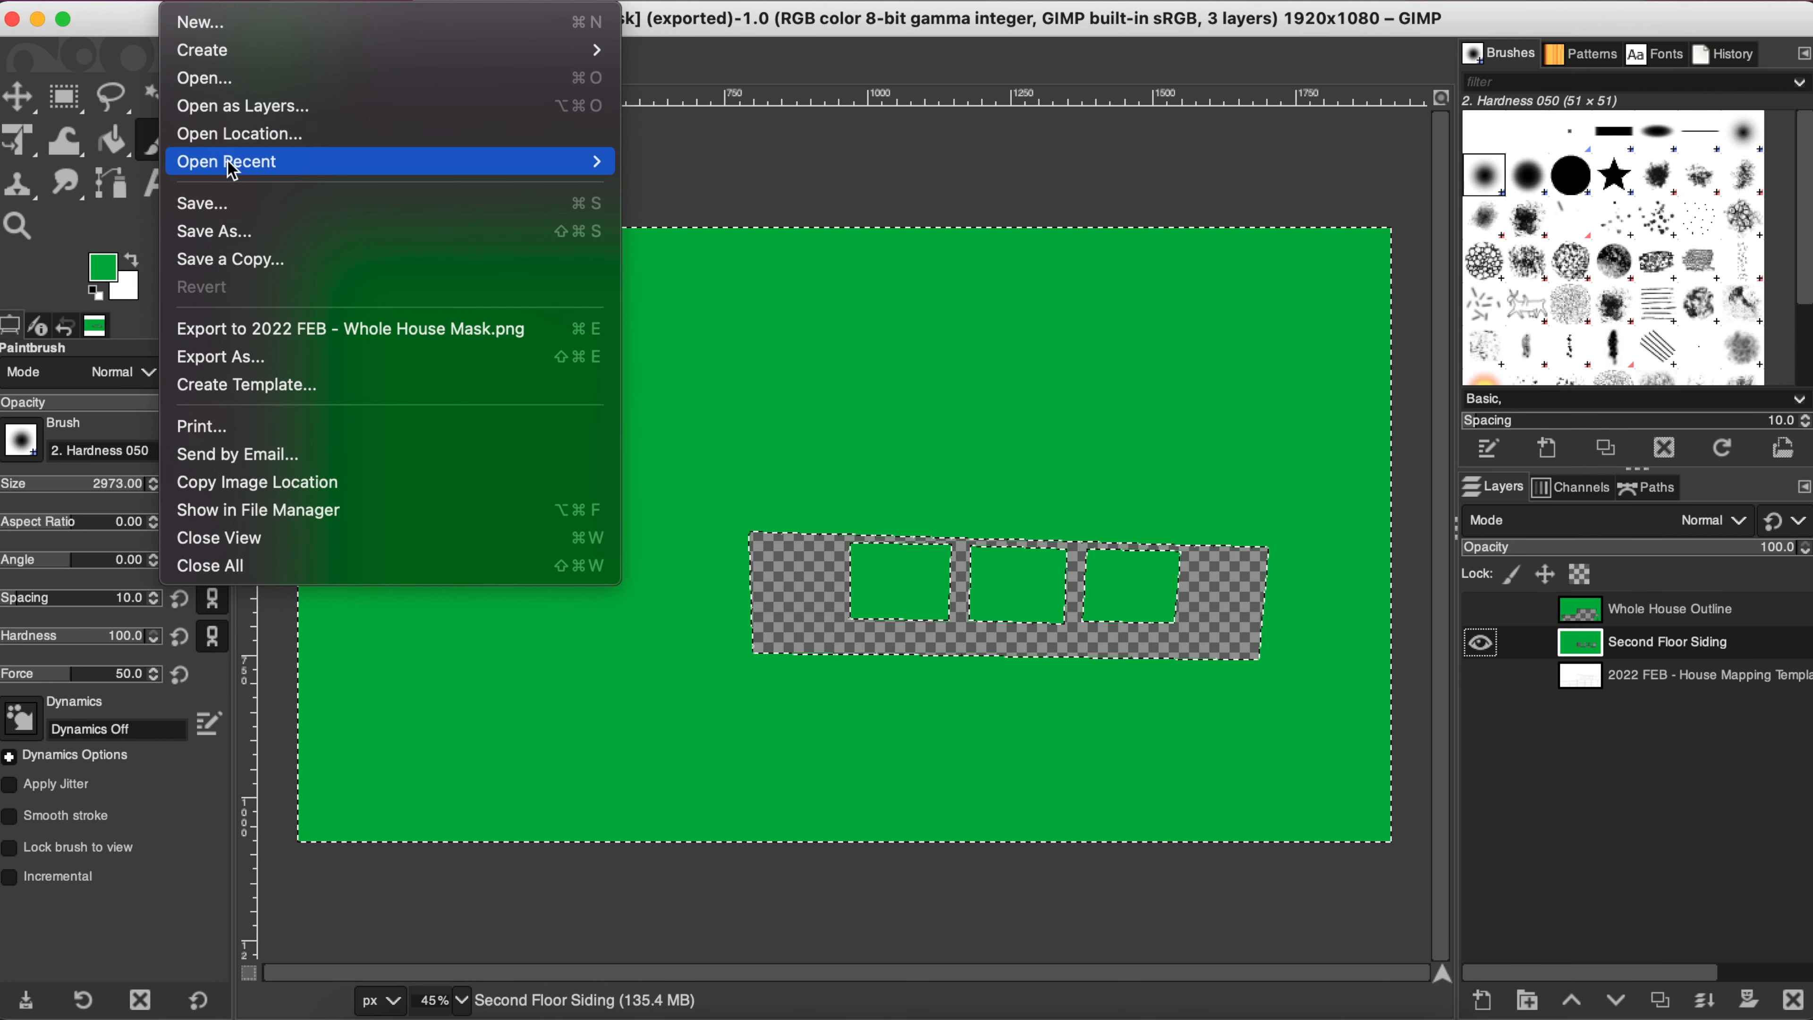
click(252, 350)
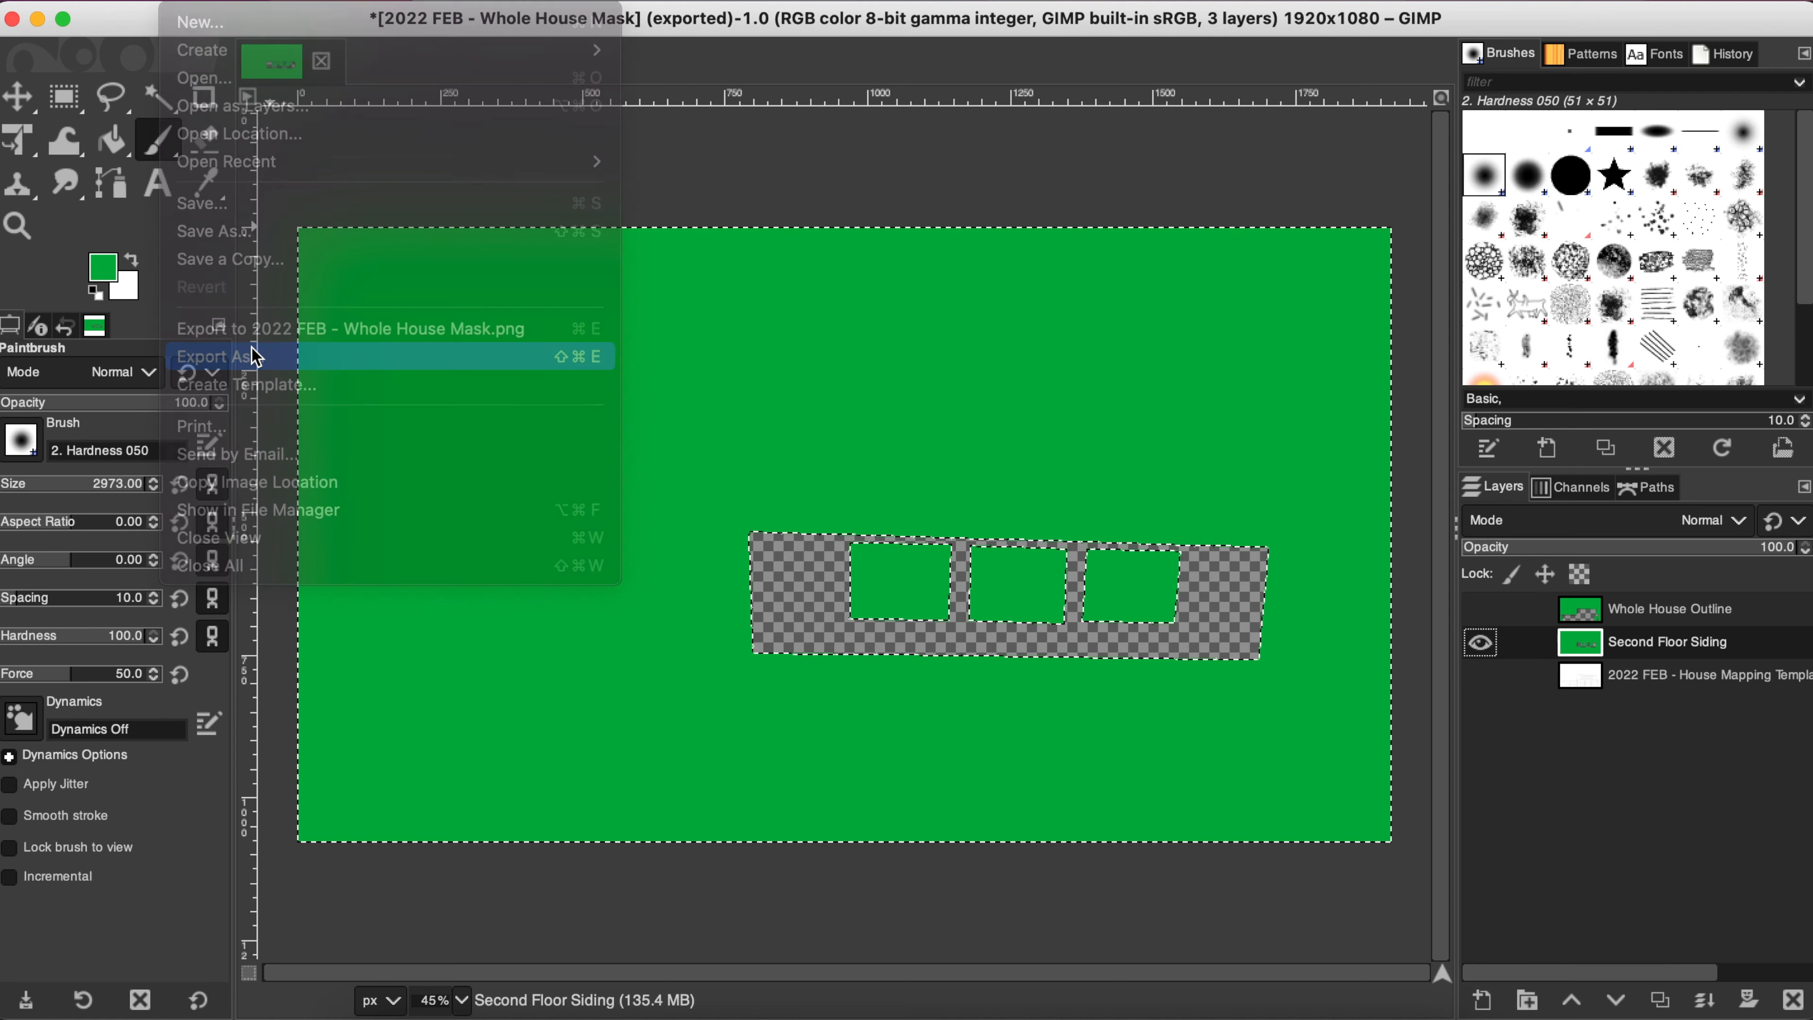
click(245, 60)
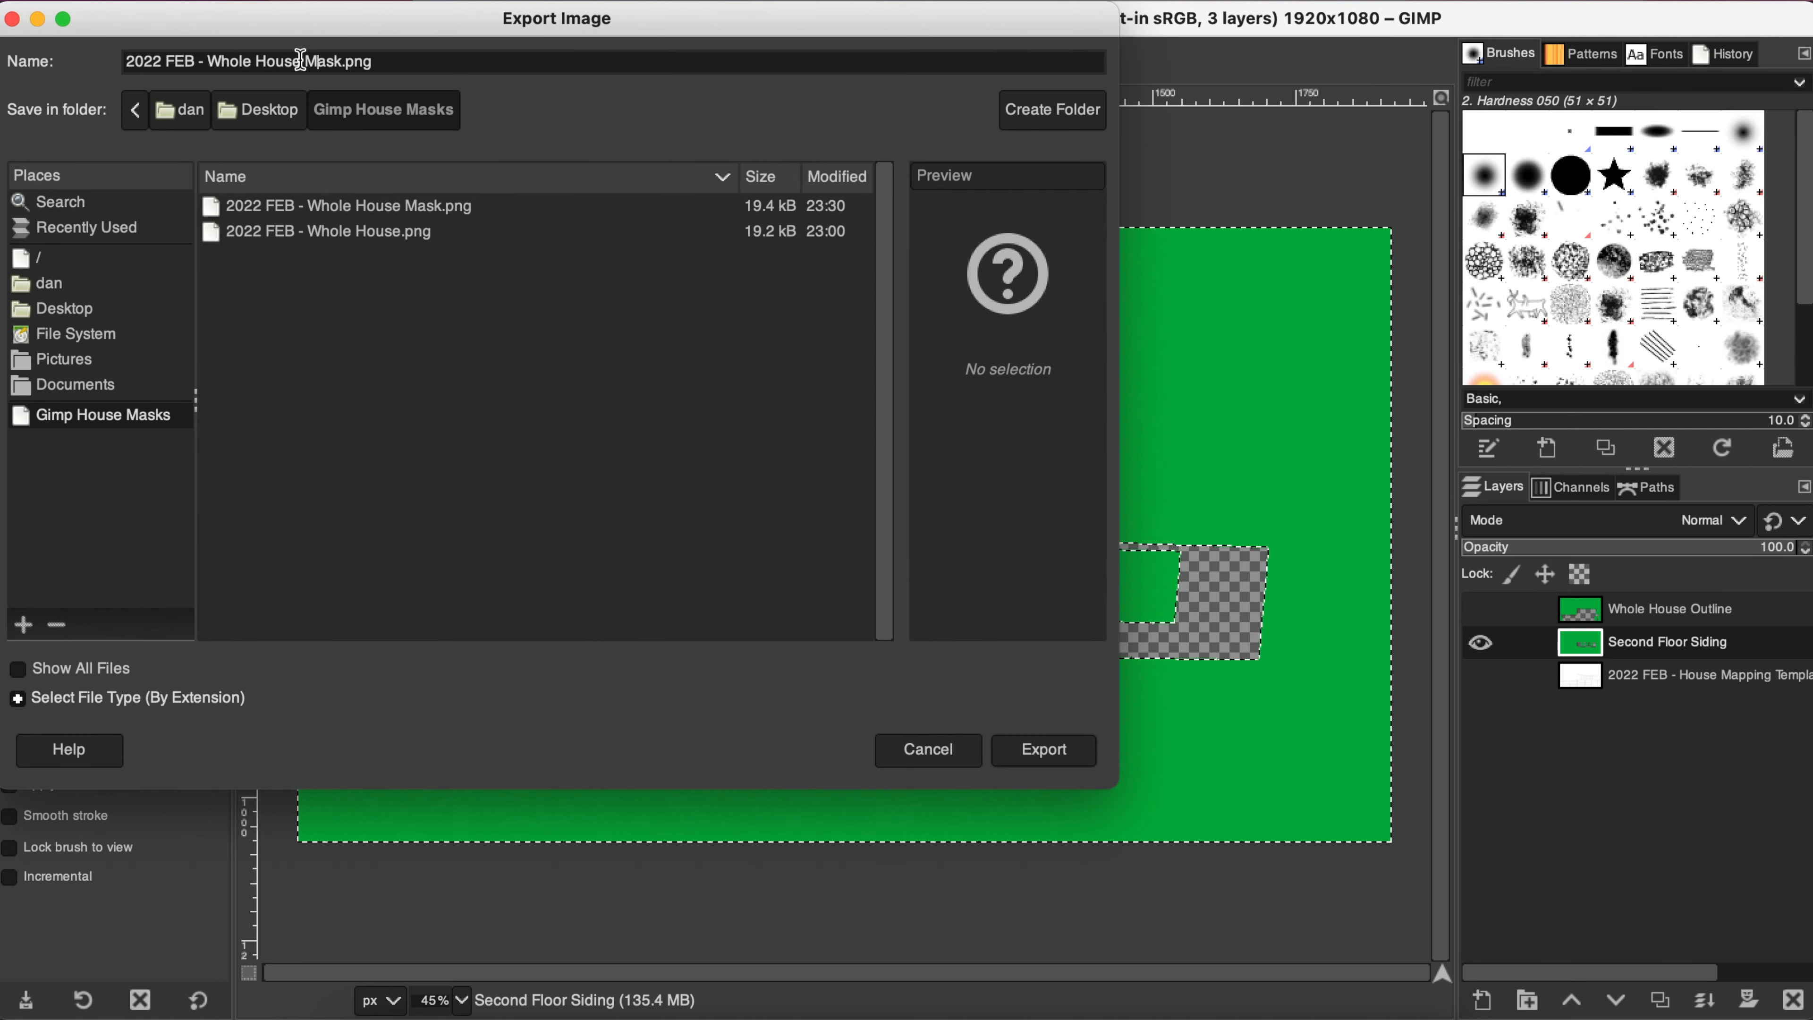
drag(234, 61, 308, 62)
text(Seco)
text(nd Floor Sid)
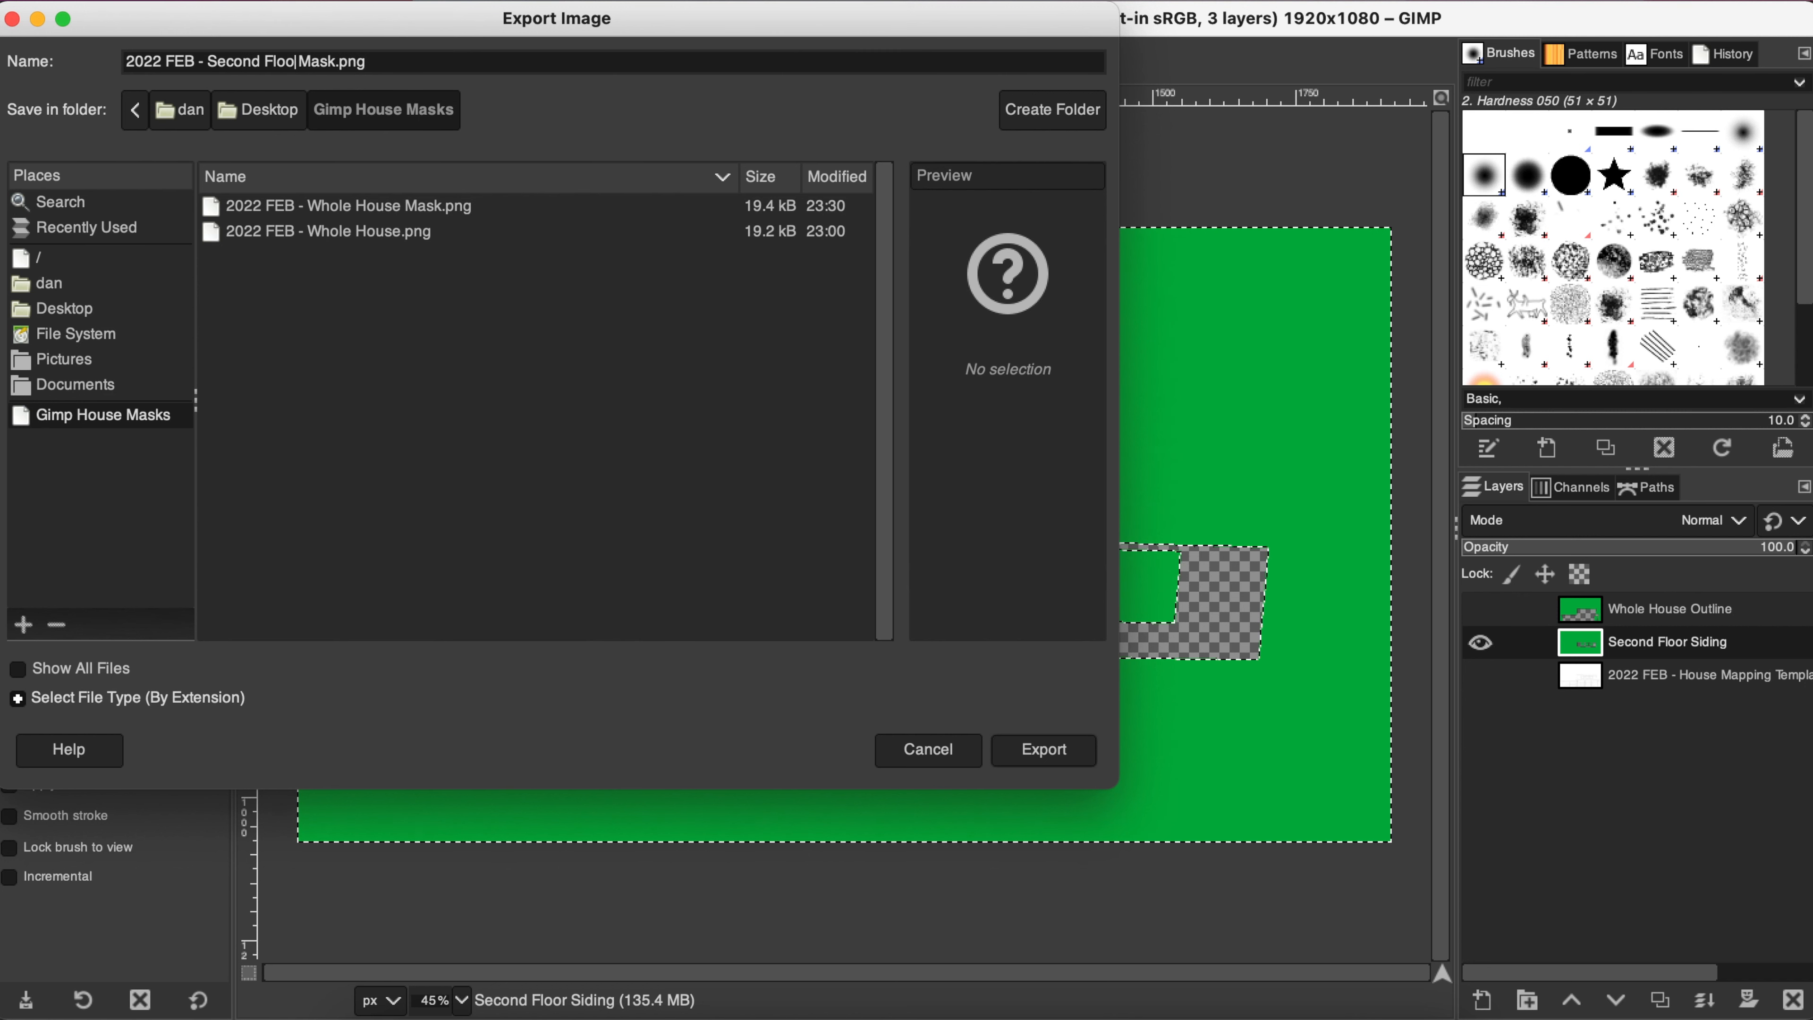
text(ing)
click(1006, 754)
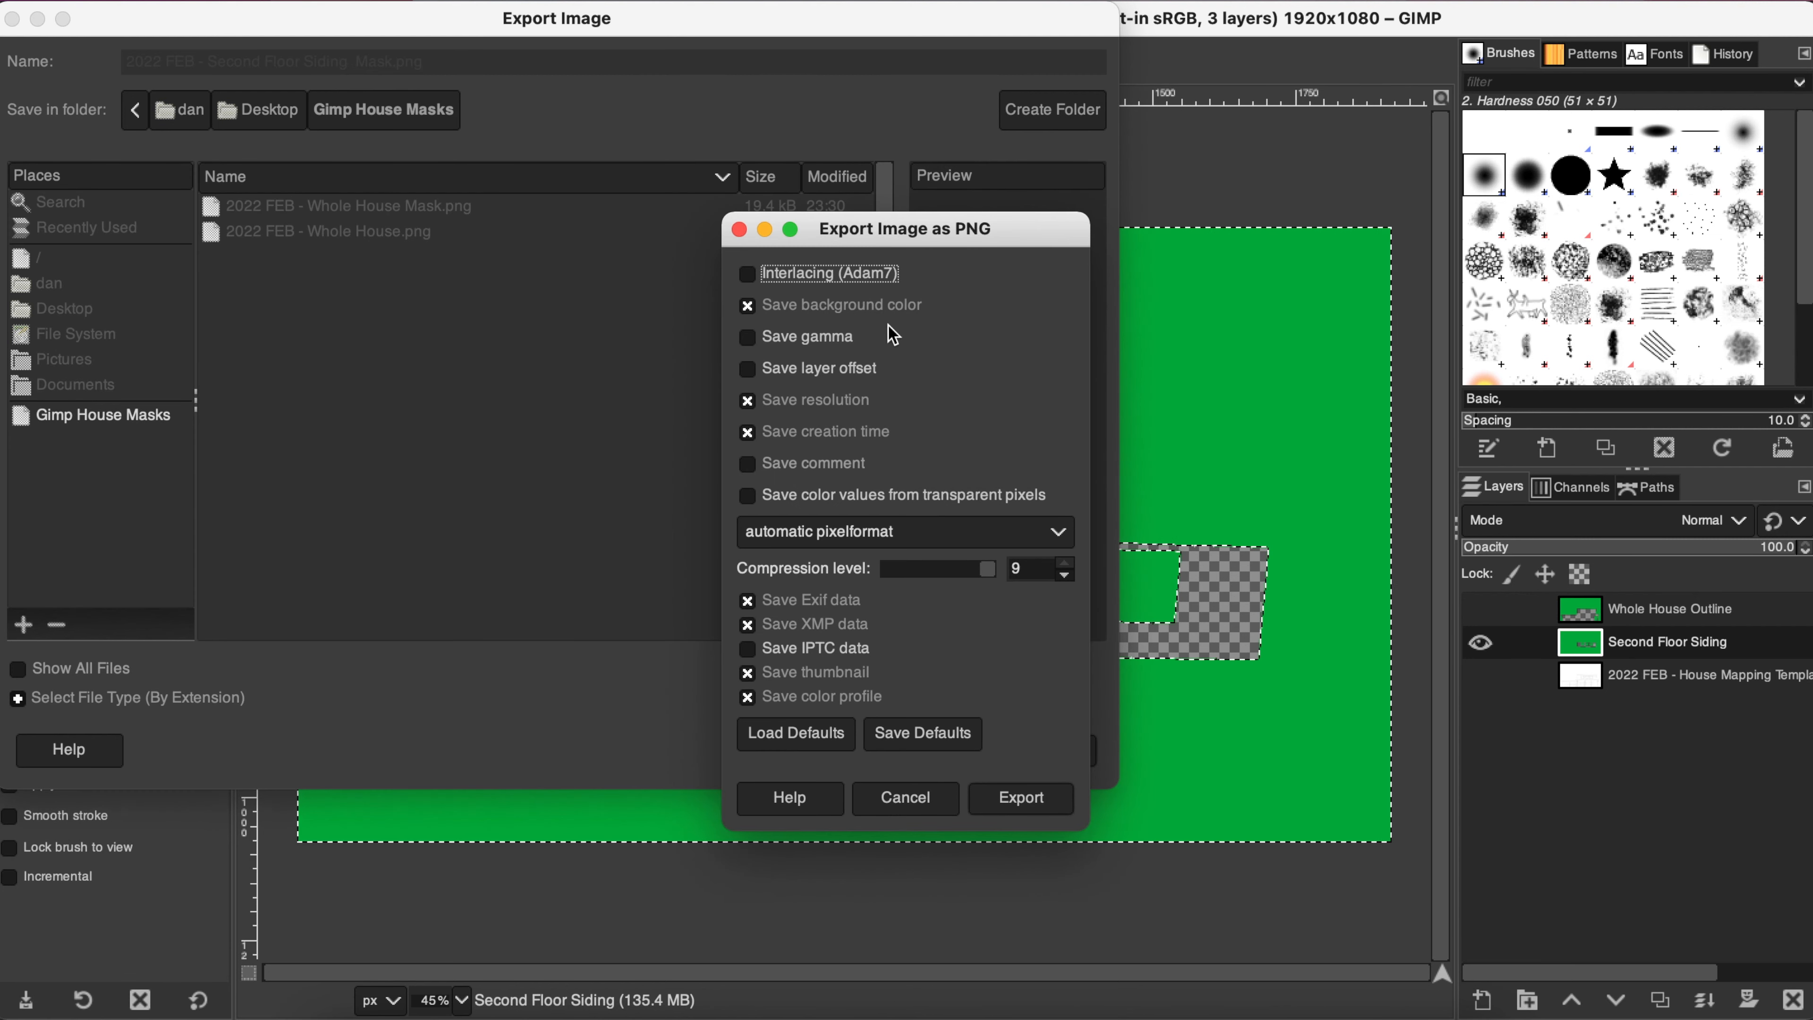
click(1027, 801)
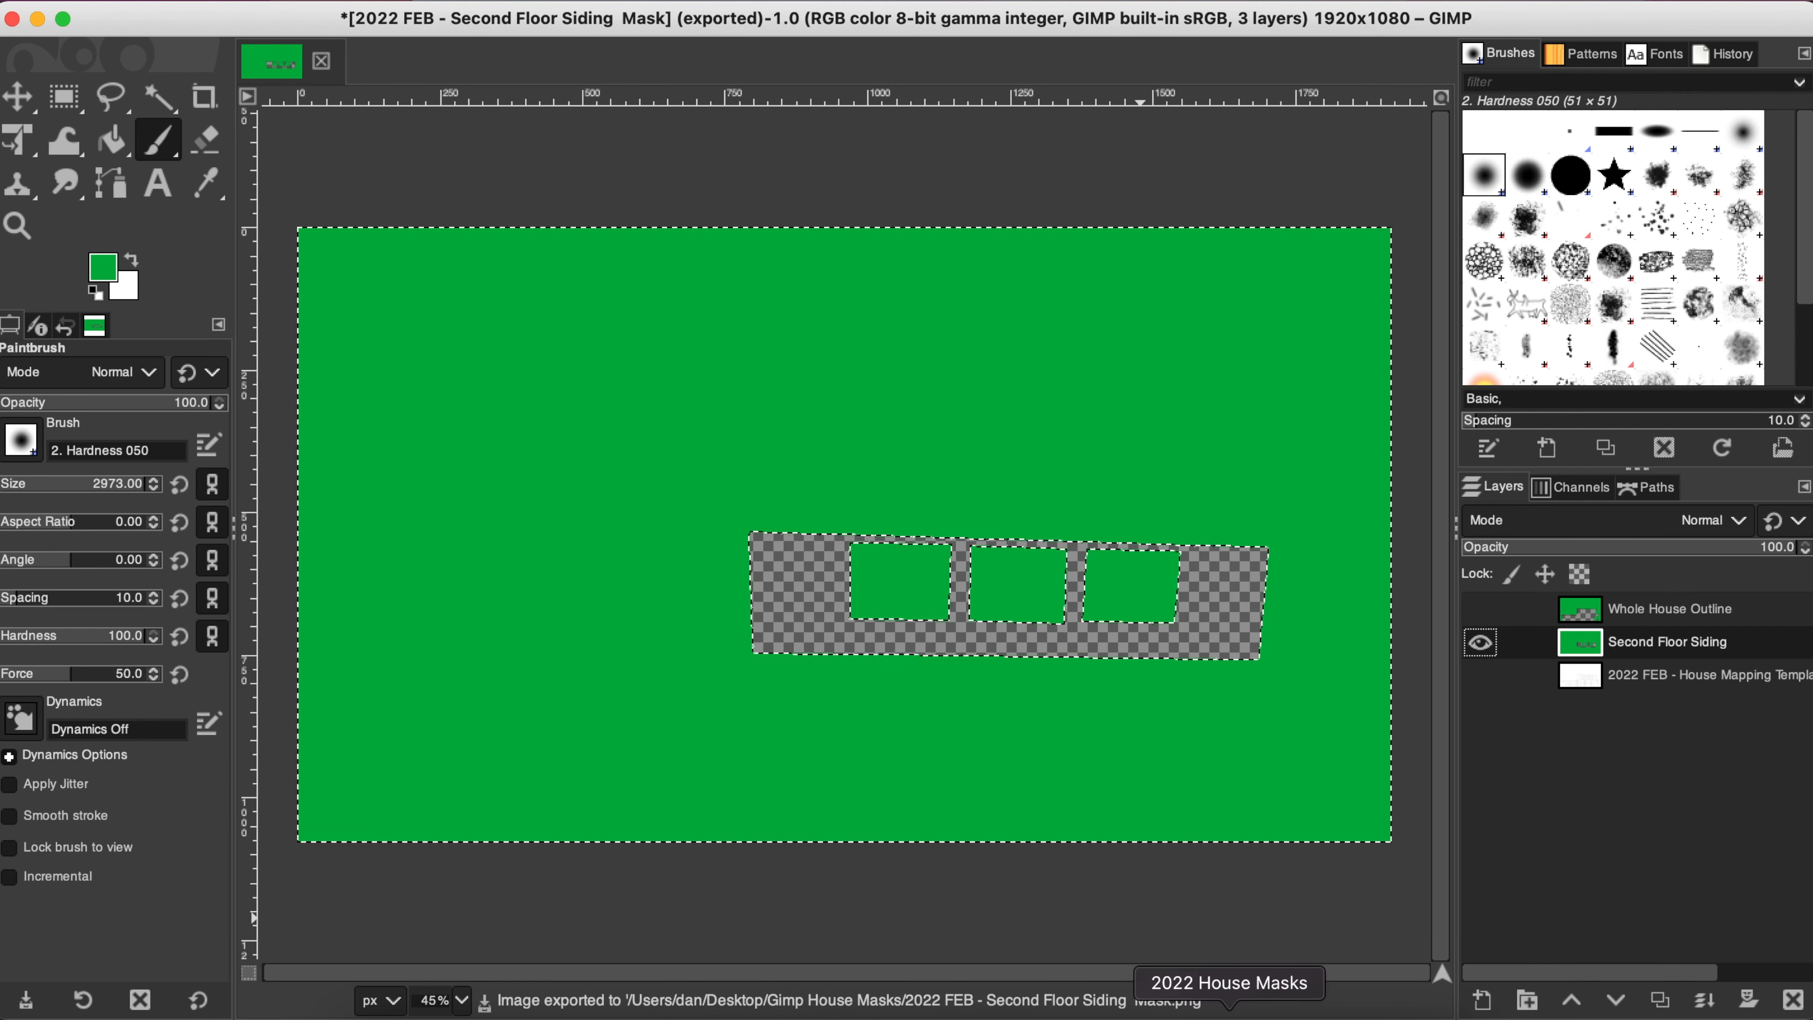
Step: Open the 2022 House Masks folder in Finder, view First Floor Siding.png as an example mask, and close both windows
click(1227, 1012)
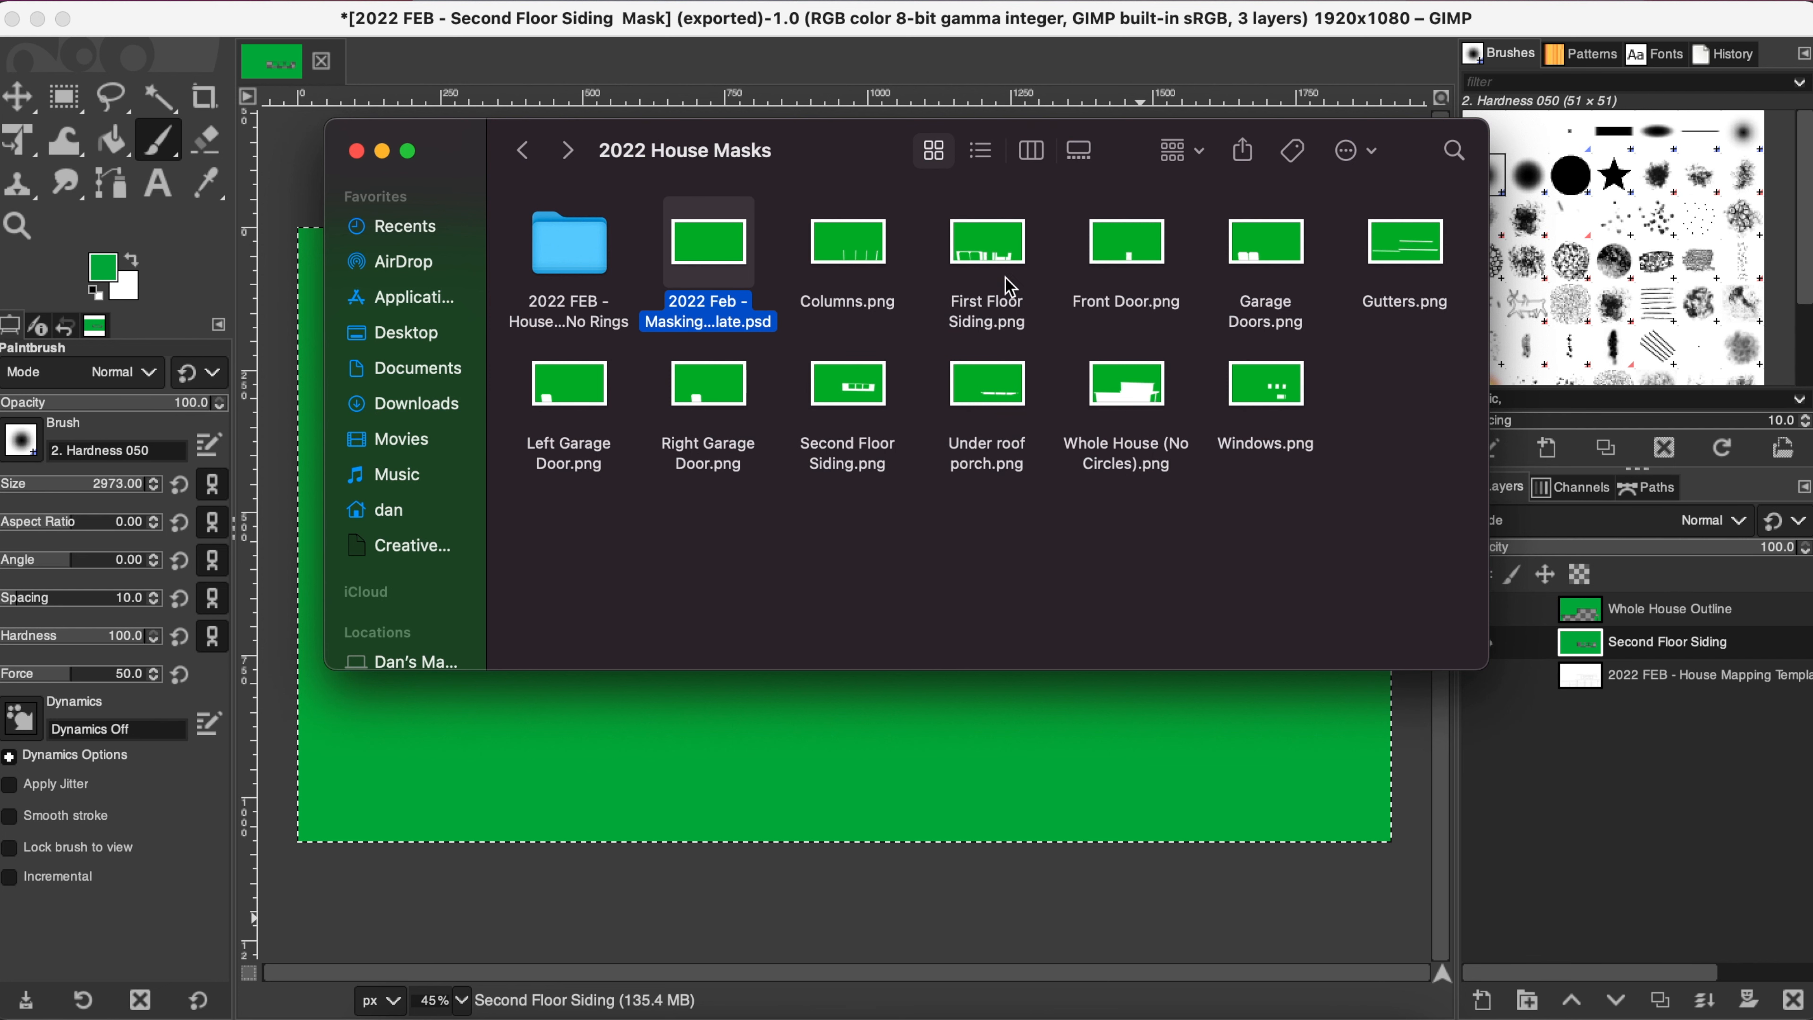
click(998, 317)
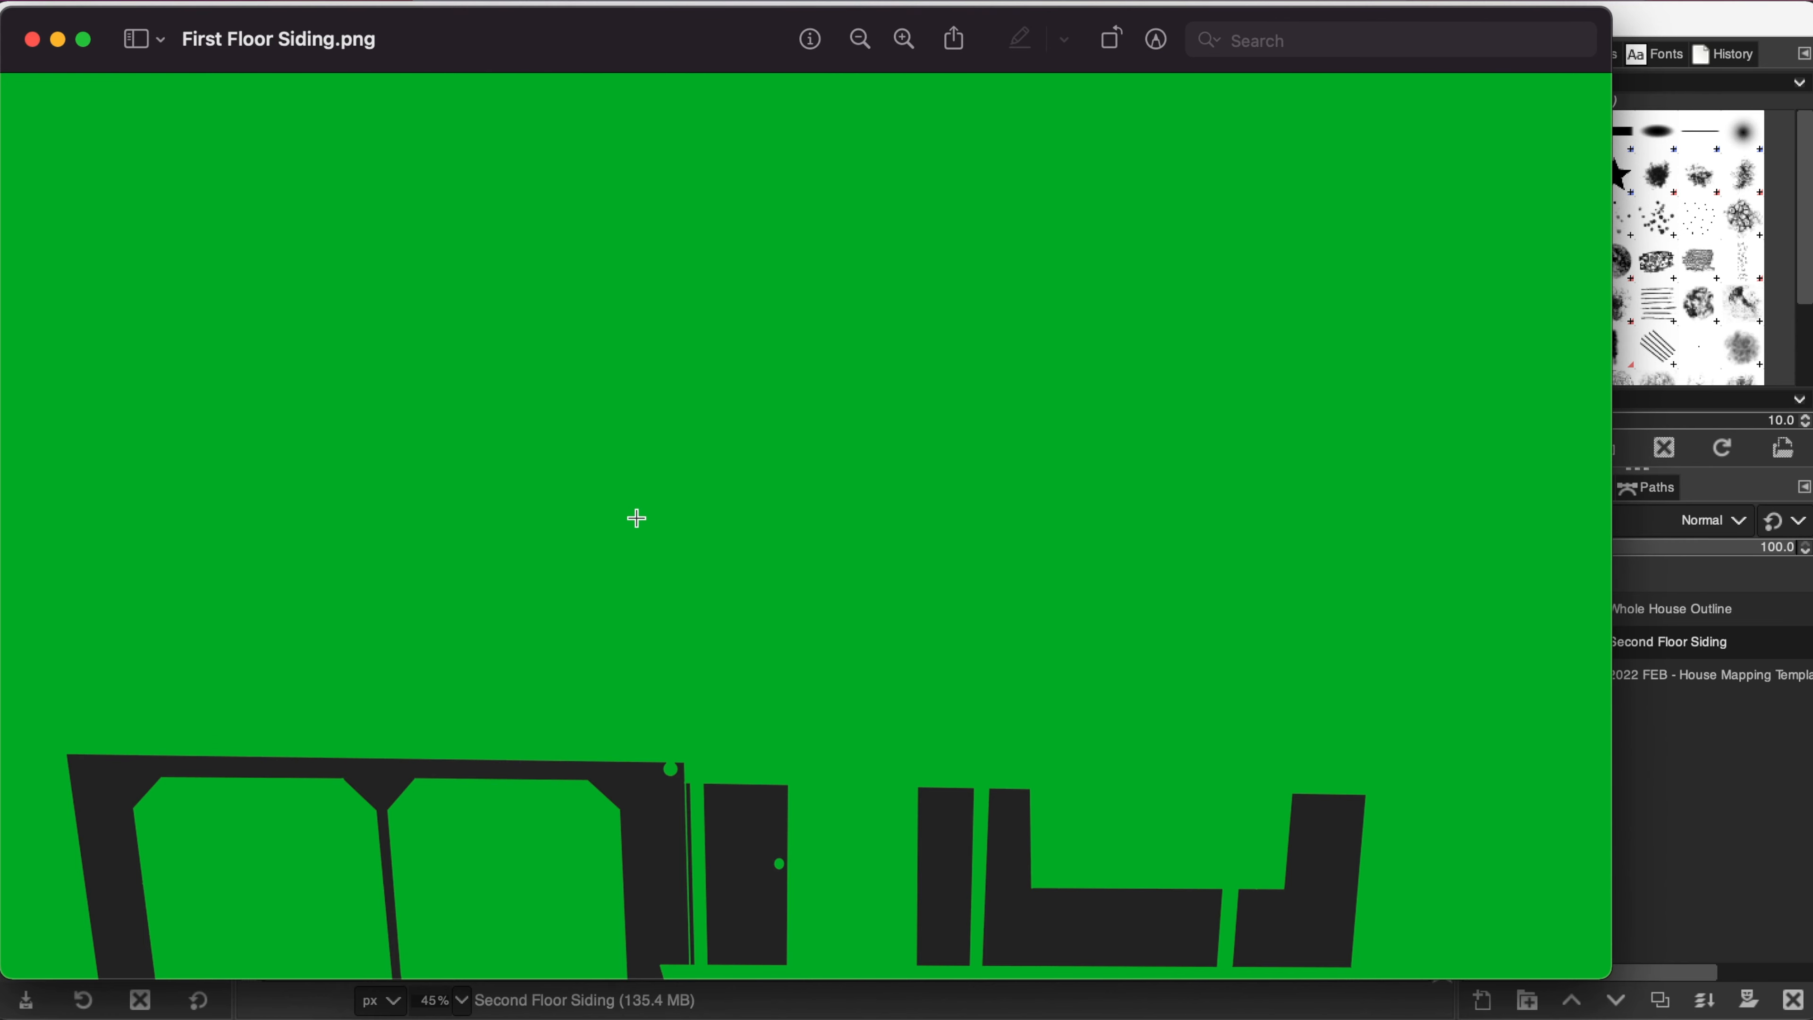
click(32, 40)
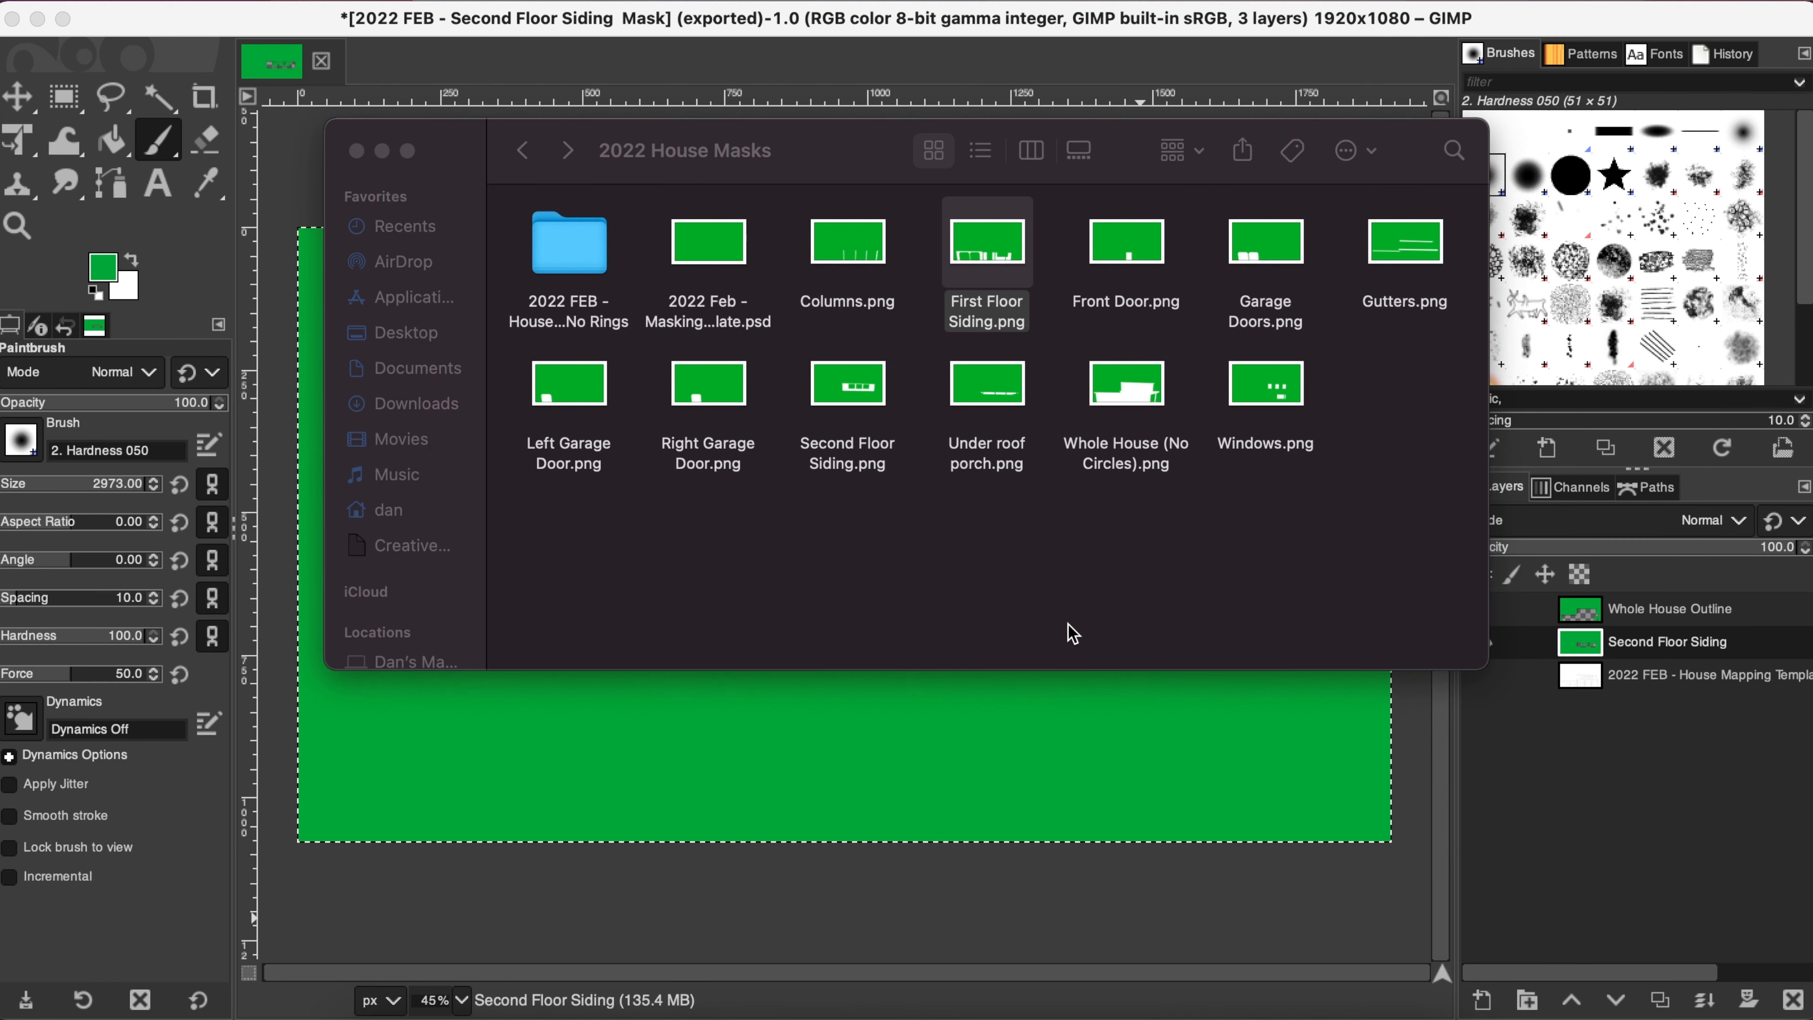
click(357, 151)
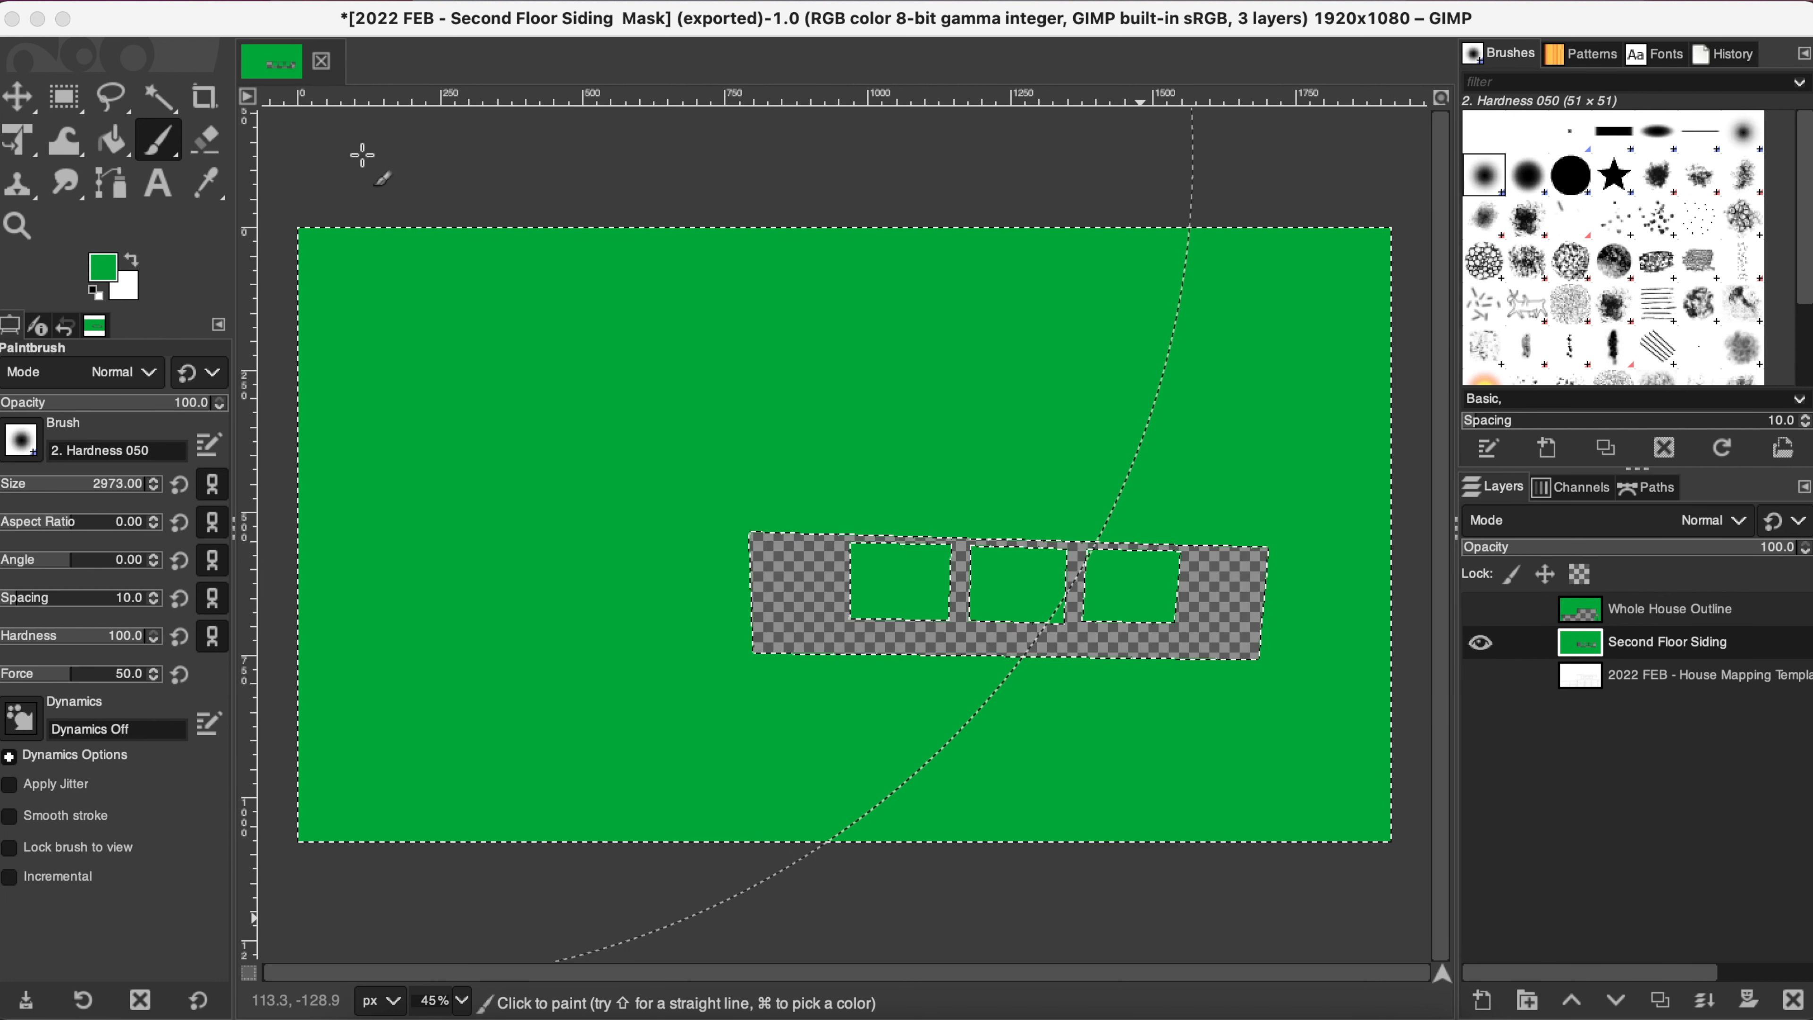